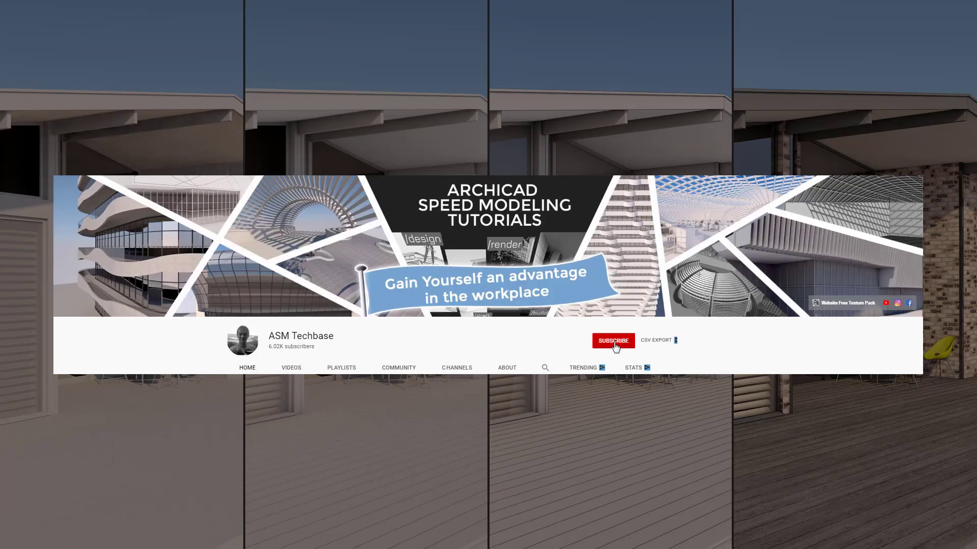
left_click(614, 344)
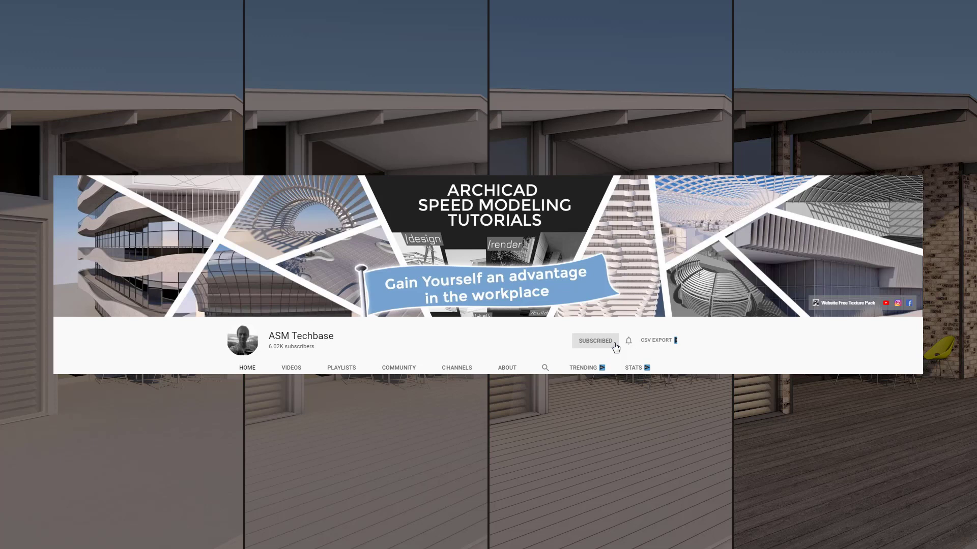
left_click(629, 343)
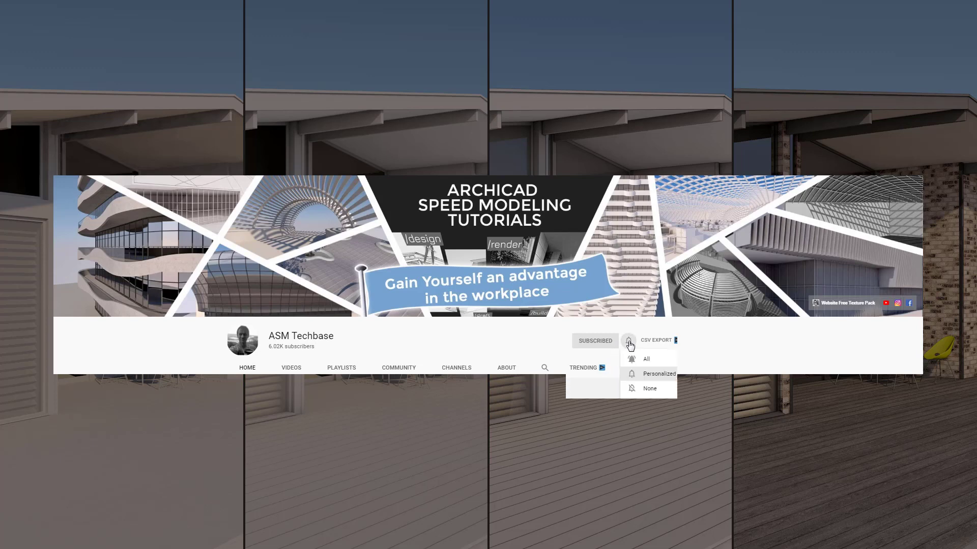
left_click(642, 359)
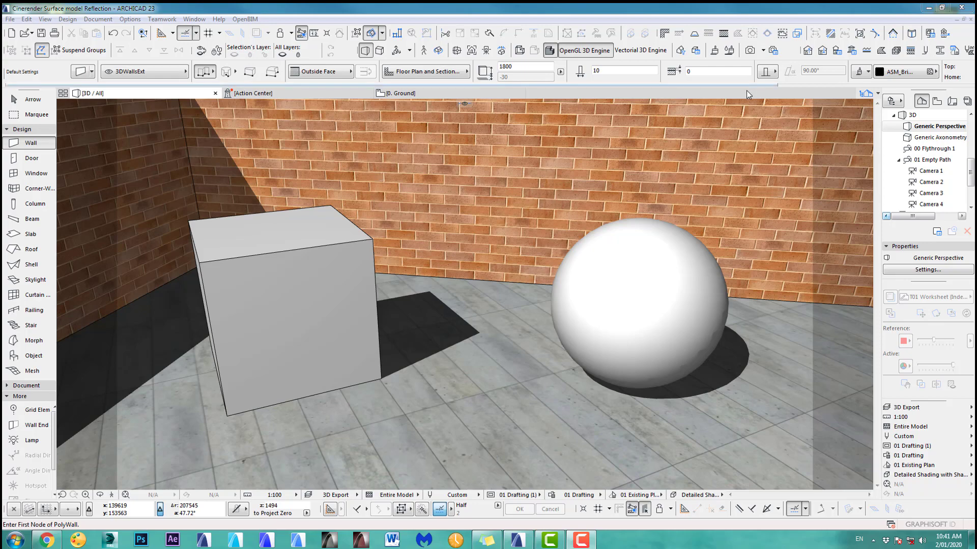
In the ASM Techbase Reflection Ball surface settings, enable Reflectance and add a Beckmann reflection layer.
left_click(715, 51)
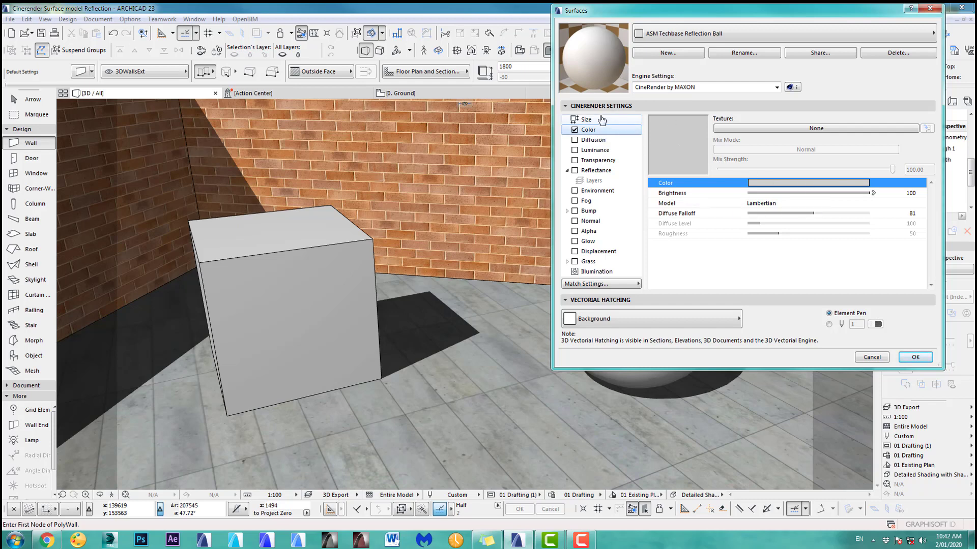
left_click(574, 171)
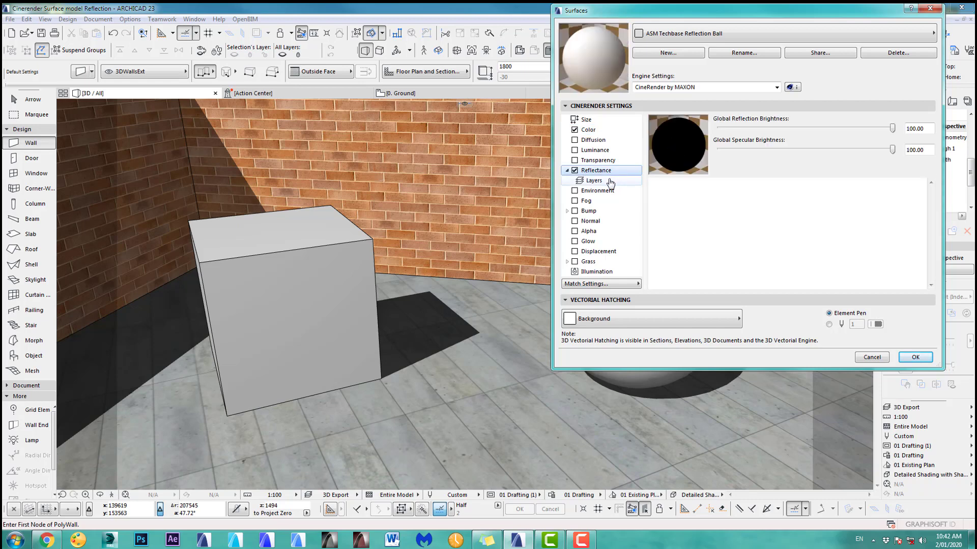
left_click(591, 182)
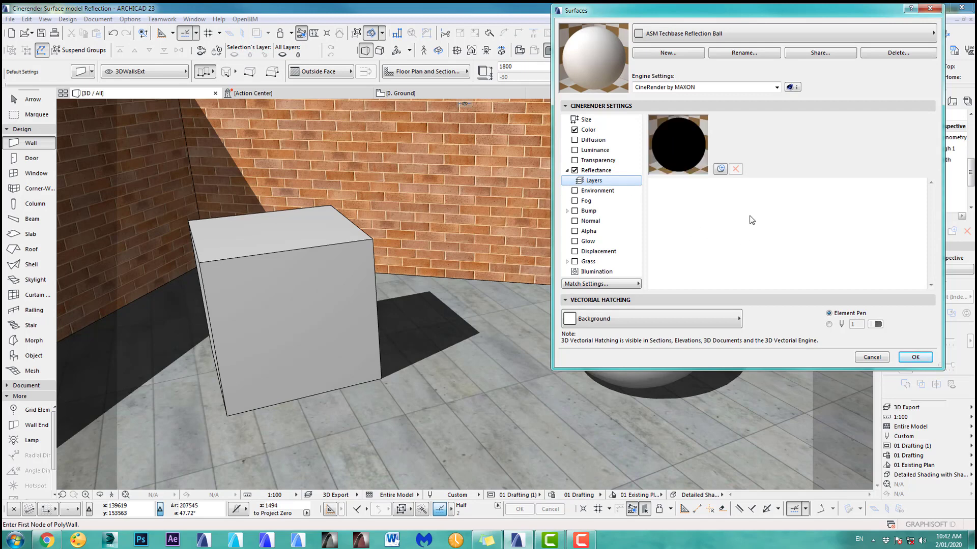
left_click(720, 169)
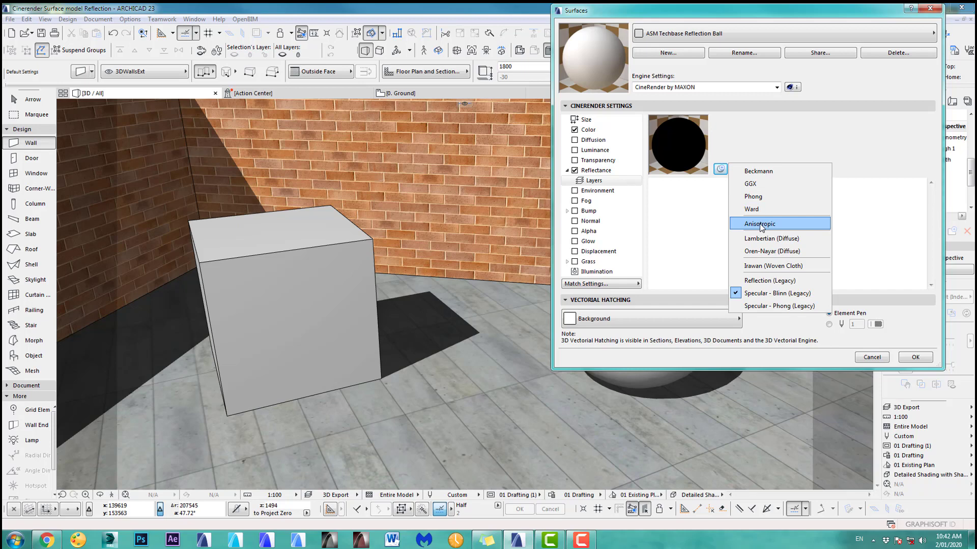
left_click(761, 172)
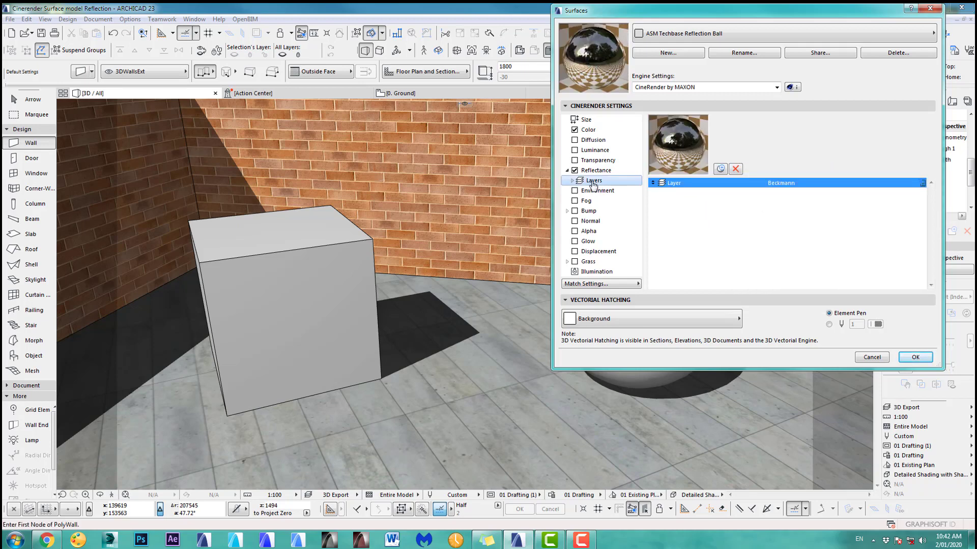
Show the Beckmann layer's full settings in an enlarged dialog, and render the 3D view with the updated surface.
left_click(572, 181)
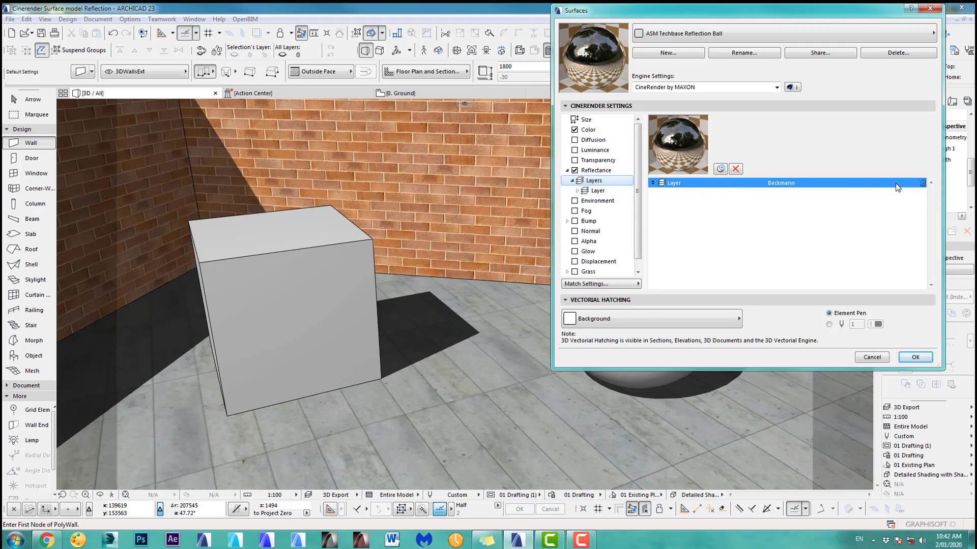
left_click(923, 184)
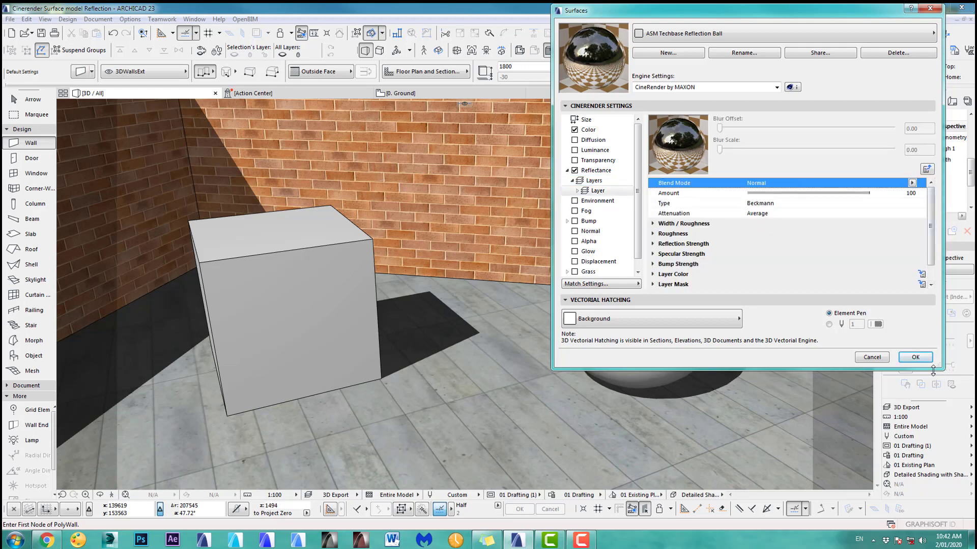
left_click_drag(933, 371, 941, 424)
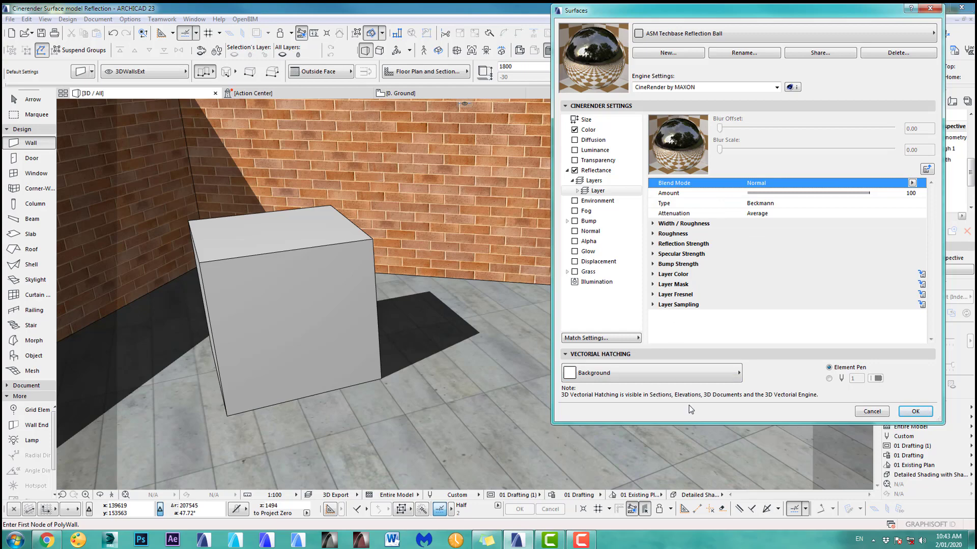
left_click(915, 412)
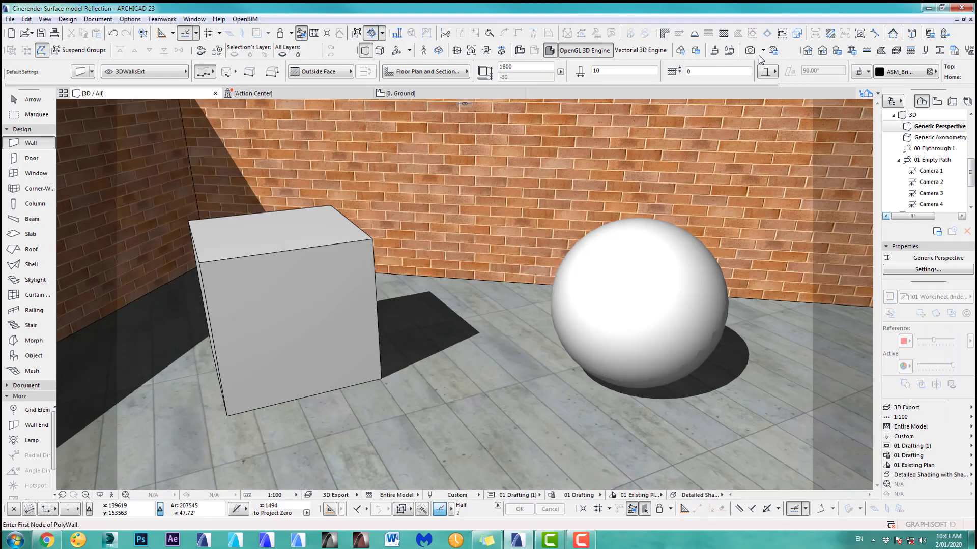
left_click(751, 51)
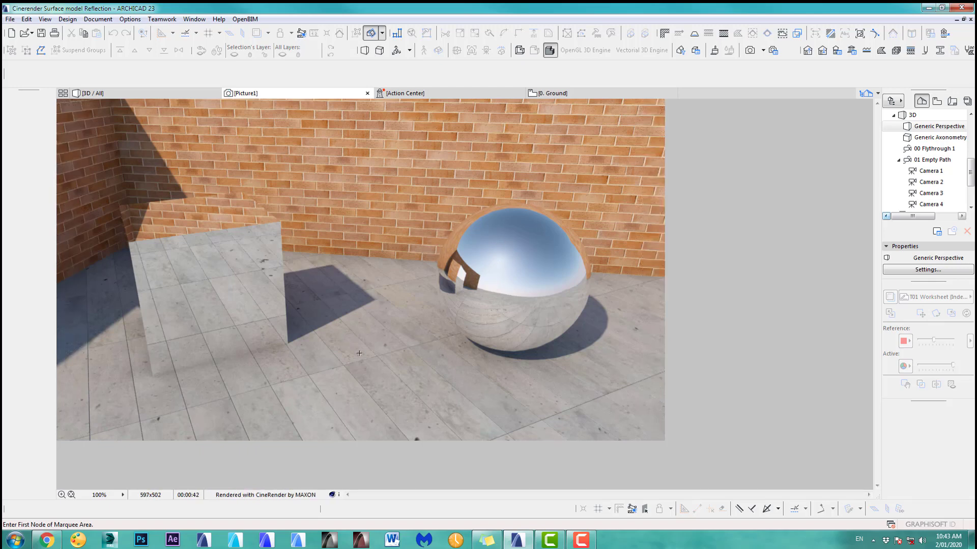
Reopen the reflection ball surface and set its Beckmann layer's Amount to 50.
left_click(715, 51)
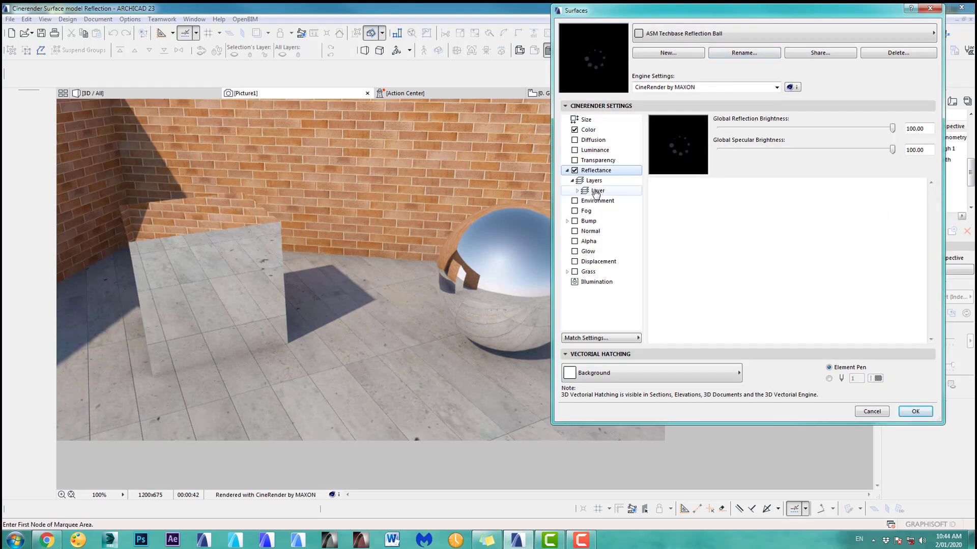
left_click(596, 192)
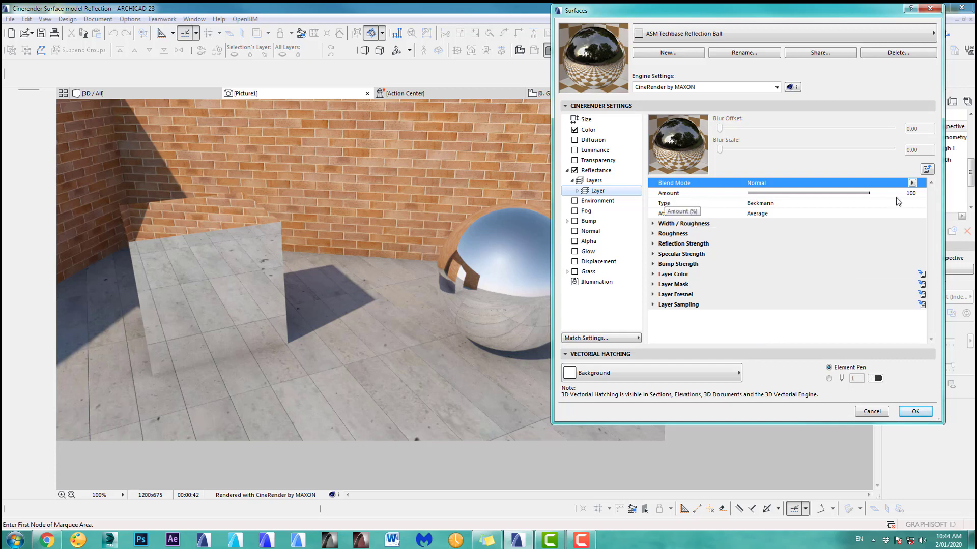
left_click(875, 195)
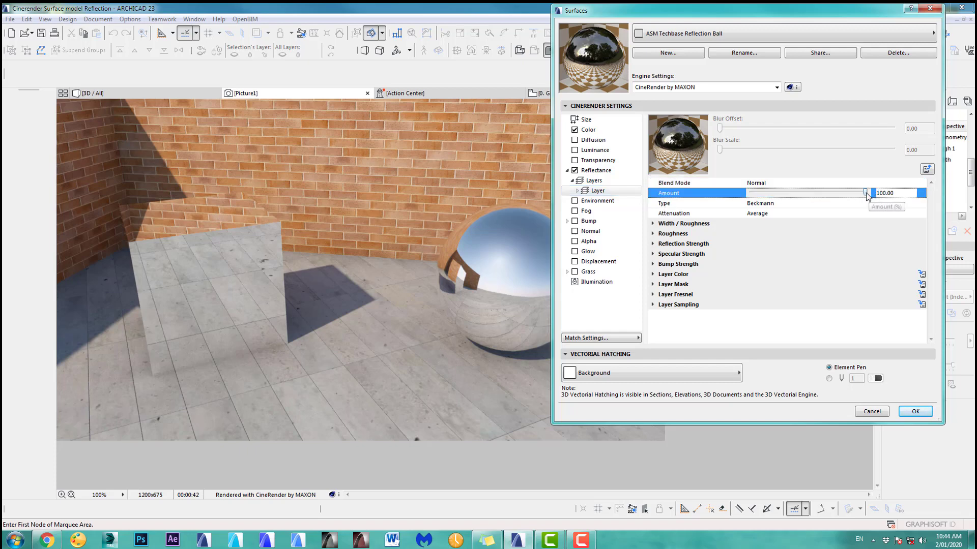
left_click_drag(899, 193, 866, 192)
type("50")
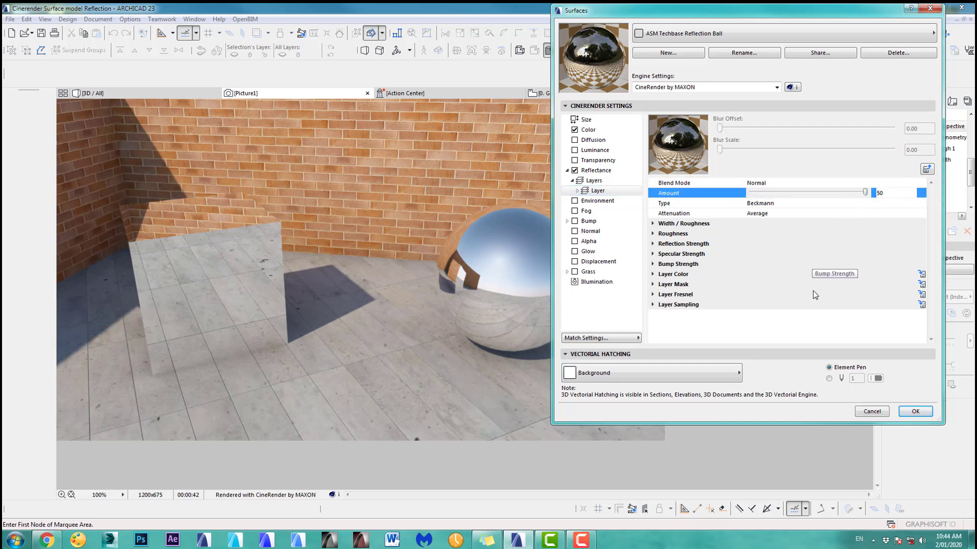
left_click(777, 333)
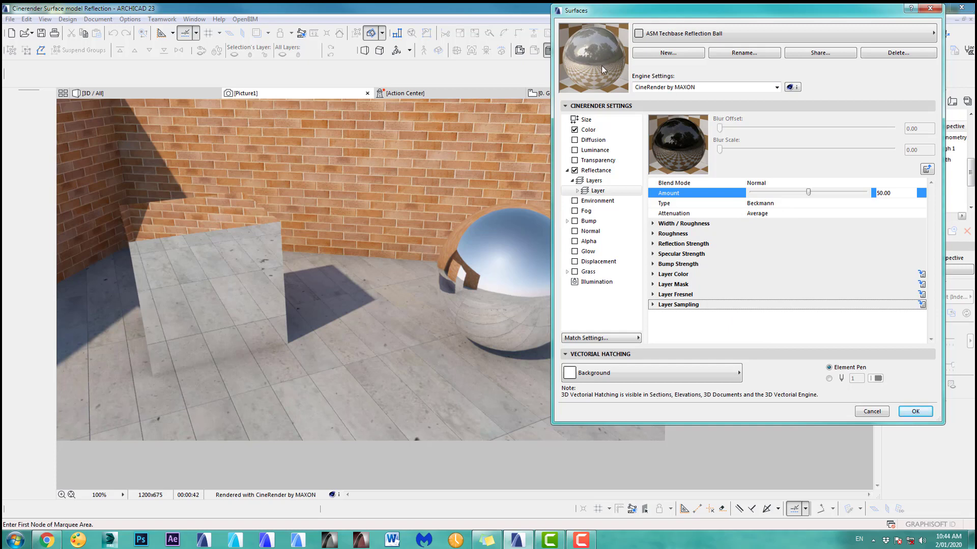
Change the reflection ball surface's base color to the basic red swatch.
left_click(588, 130)
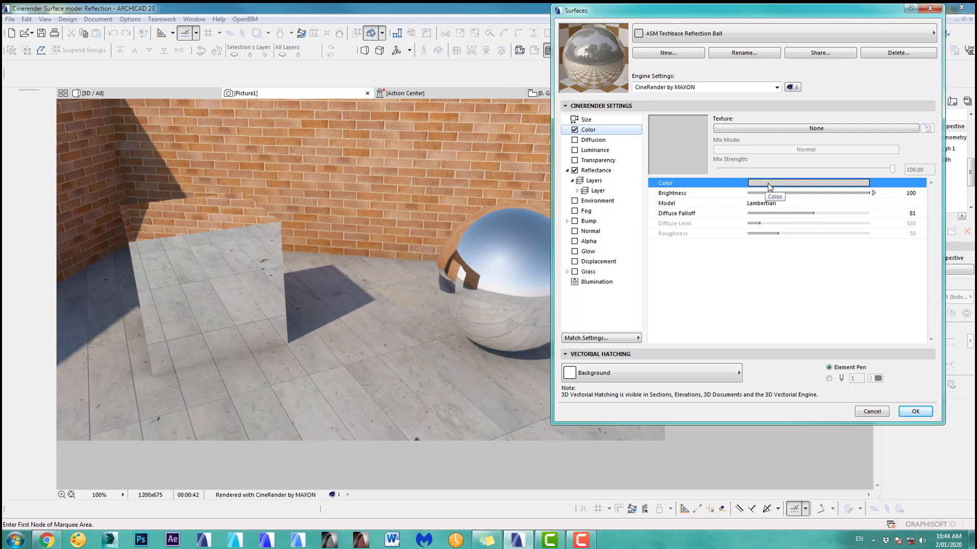
left_click(767, 183)
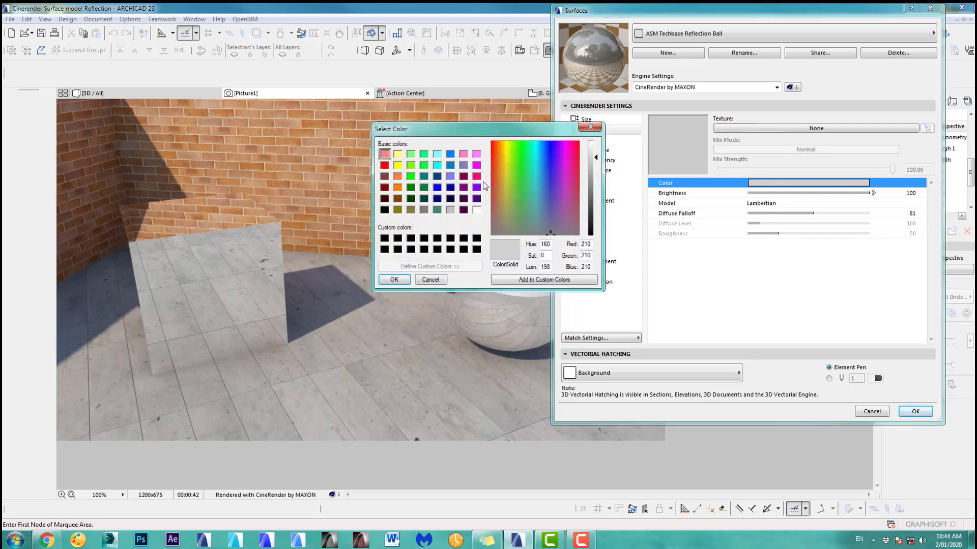
left_click(384, 166)
left_click(395, 279)
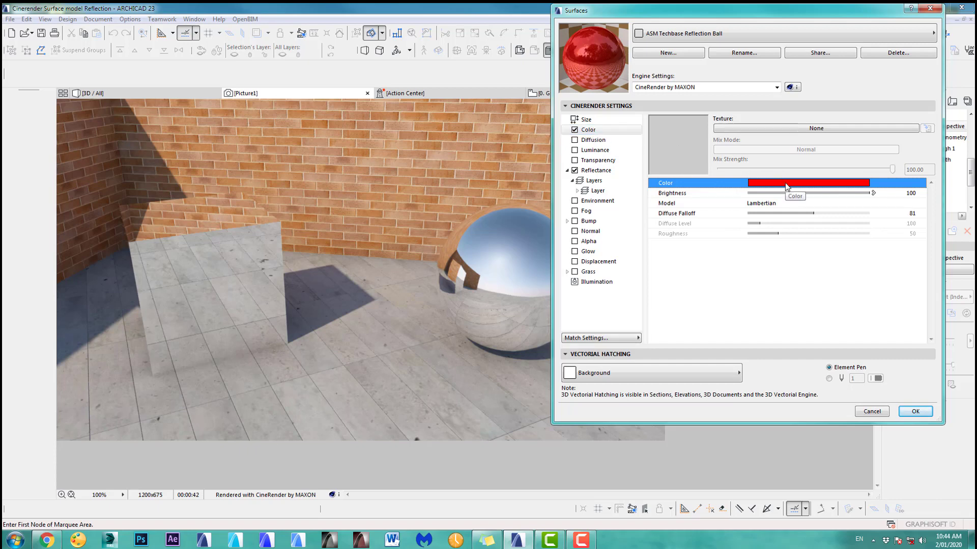
Set the Amount of the surface's Beckmann reflectance layer to 100.
left_click(594, 181)
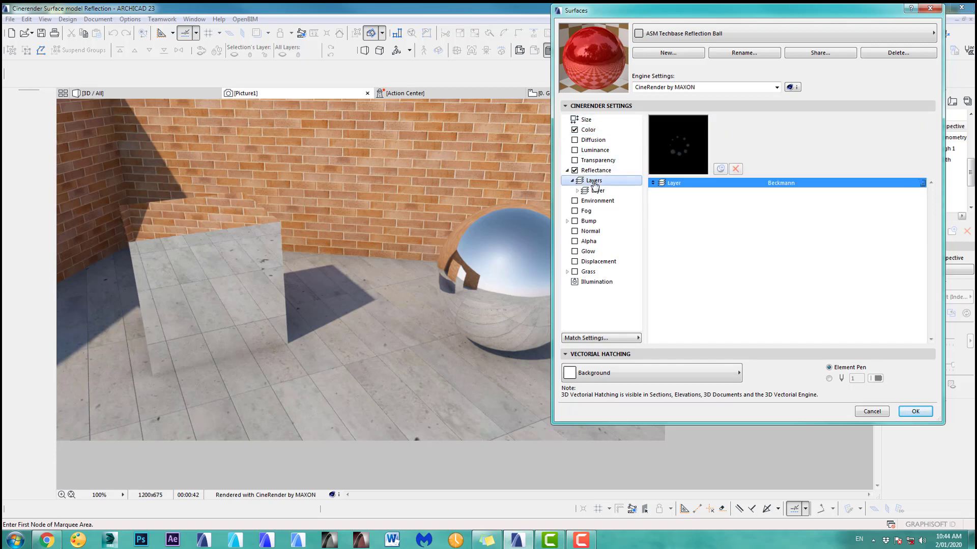
left_click(598, 192)
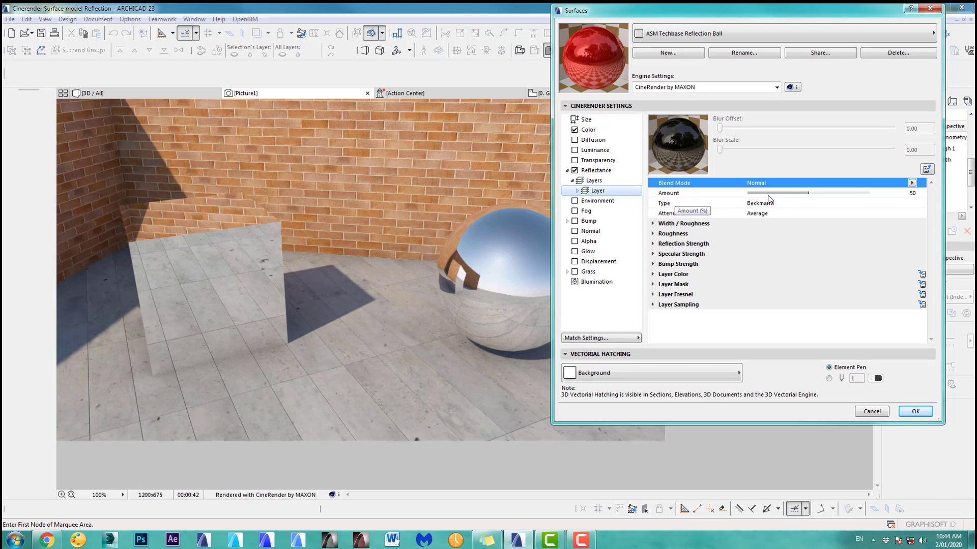
left_click(810, 193)
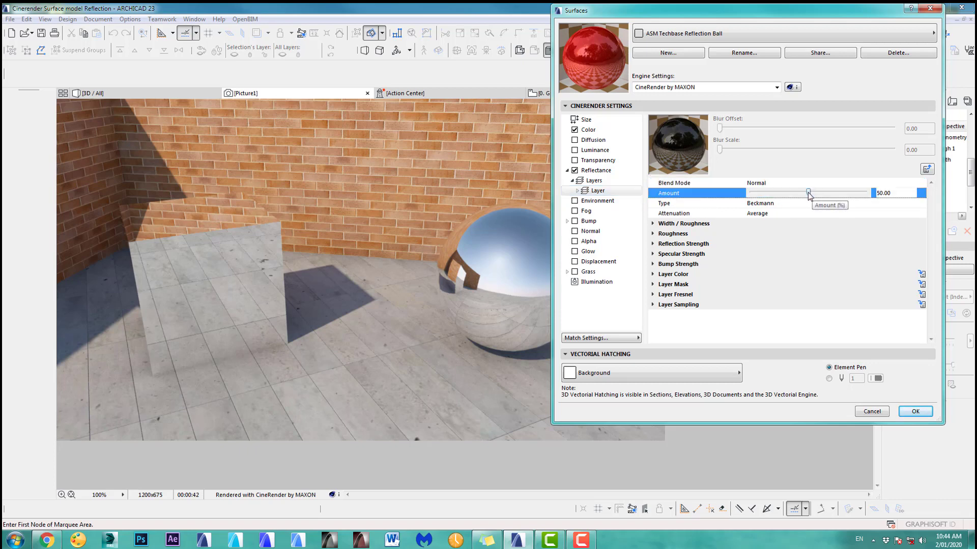
left_click_drag(809, 193, 871, 193)
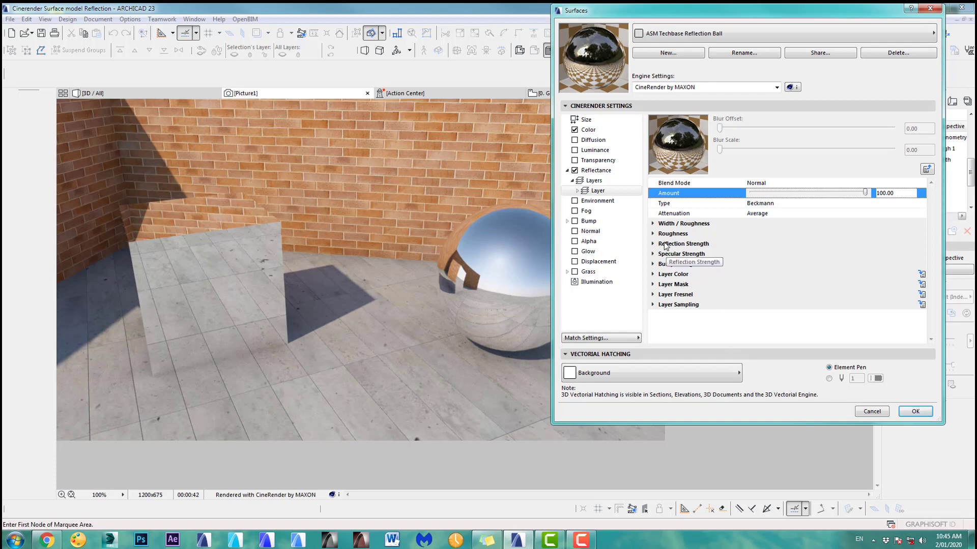
Set the Beckmann layer's Reflection Strength to 50.
left_click(653, 244)
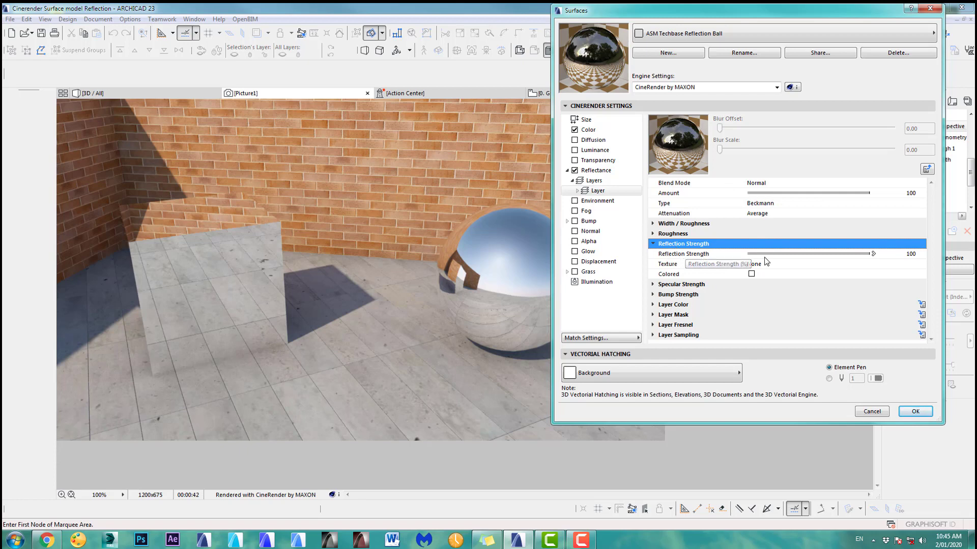
left_click(871, 255)
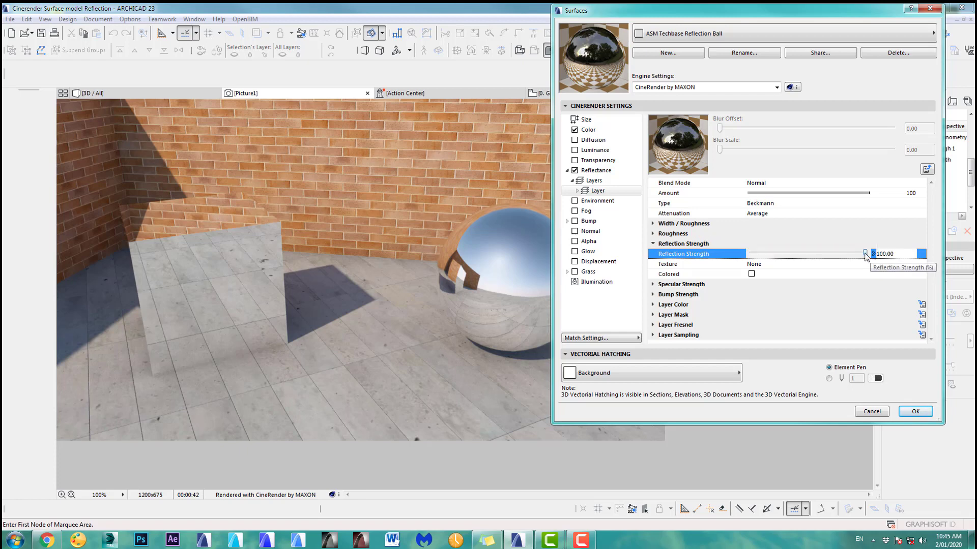
left_click_drag(865, 256, 811, 258)
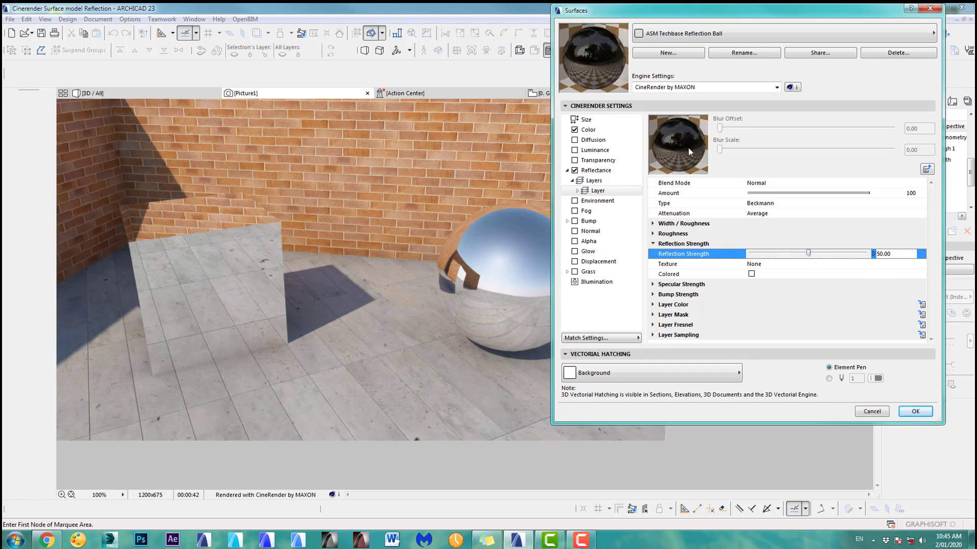
Check the surface's base color against the reflectance layer settings, and render the scene with the changed surface.
left_click(588, 129)
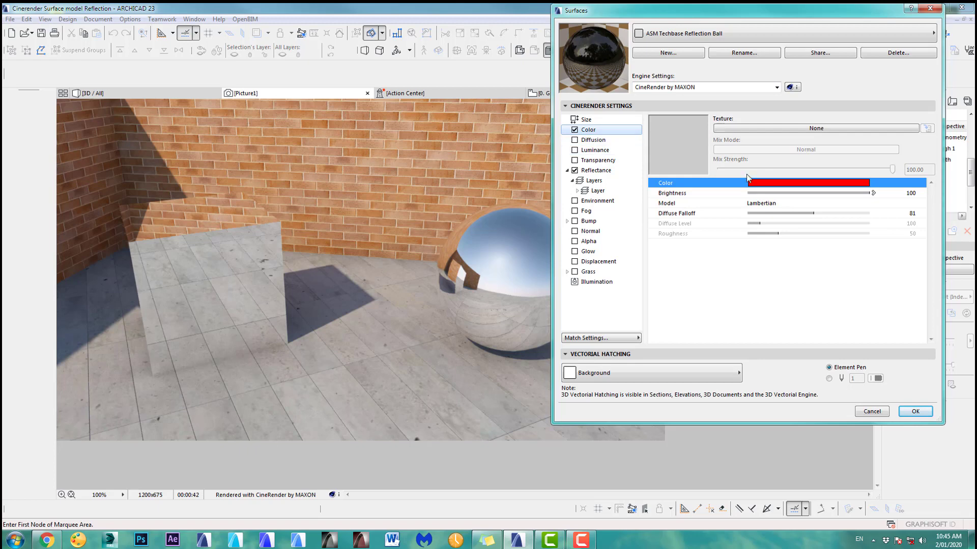
left_click(597, 191)
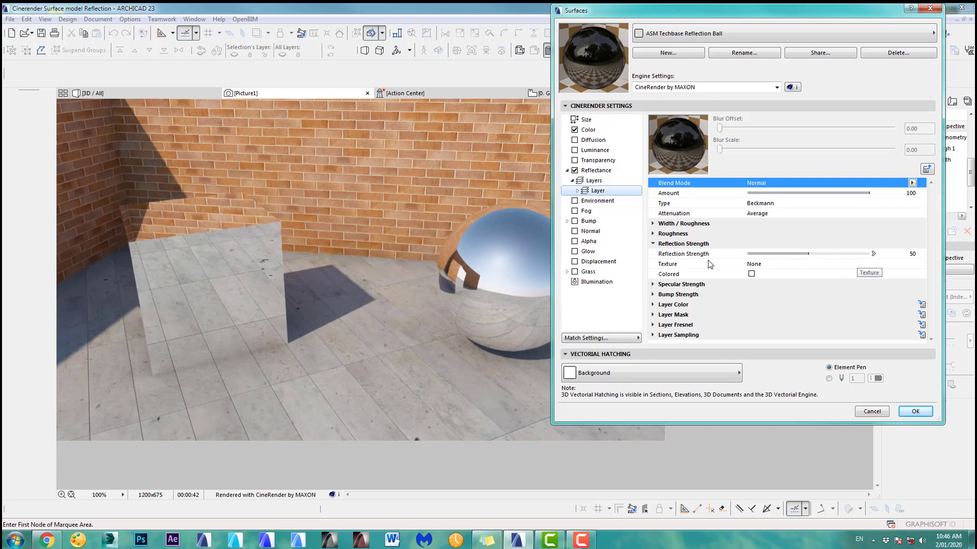
left_click(653, 245)
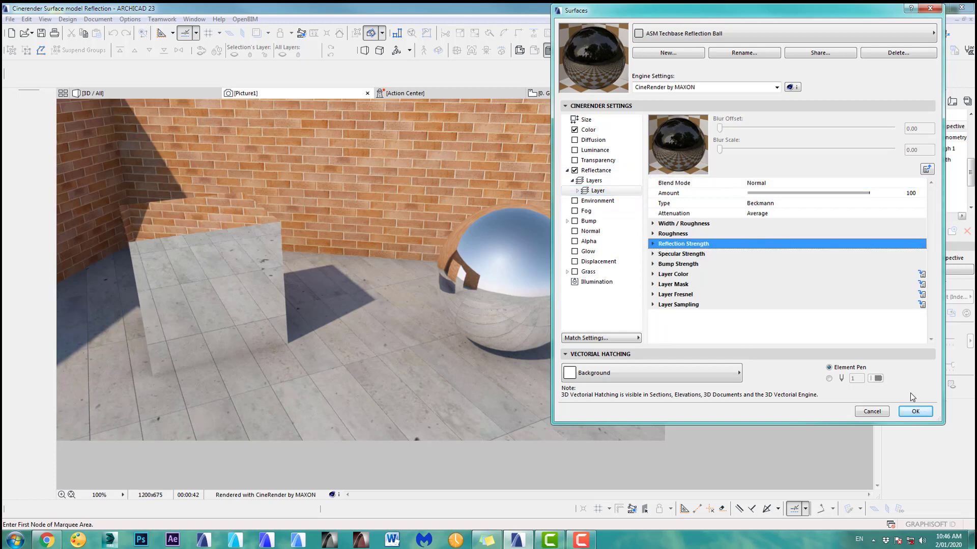
left_click(914, 412)
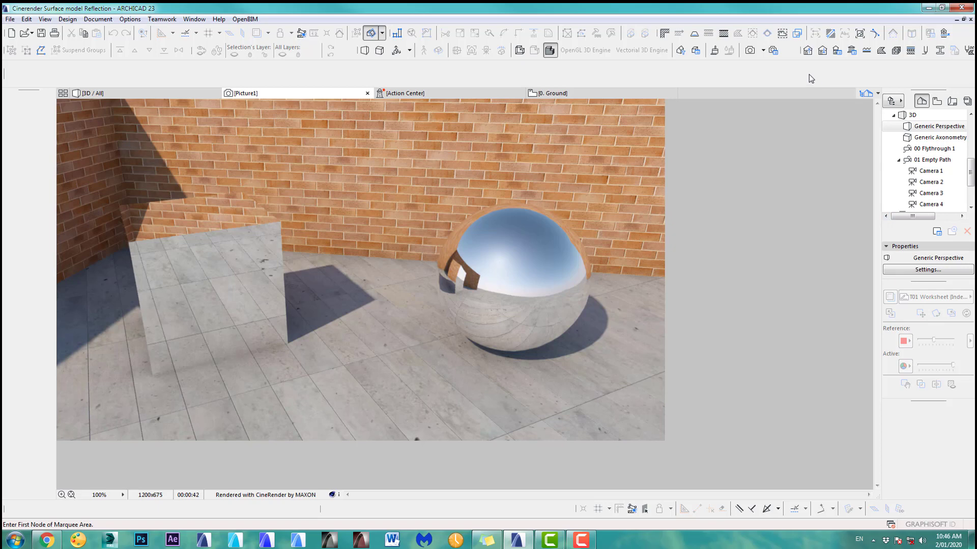
left_click(751, 50)
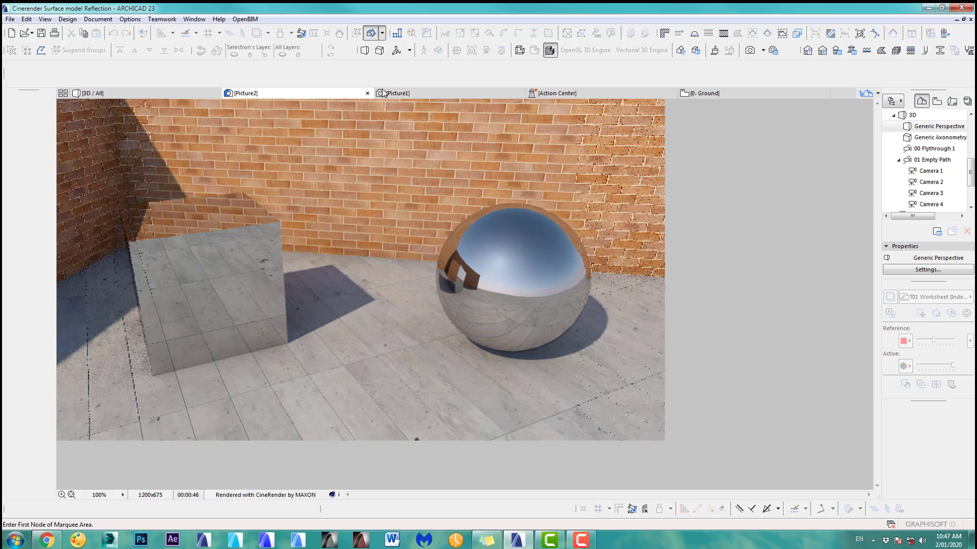
Compare the new render with the first one by viewing Picture1 and returning to Picture2.
left_click(401, 93)
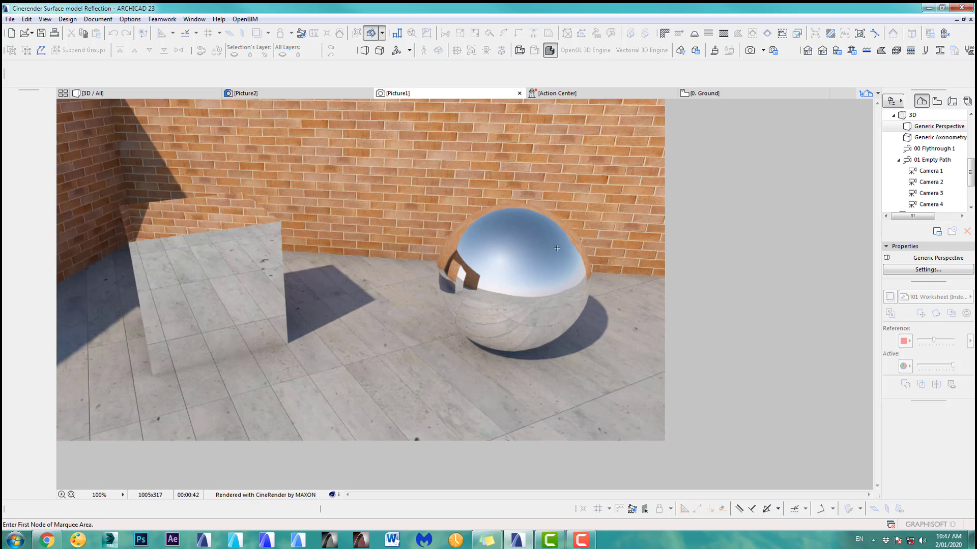
left_click(326, 94)
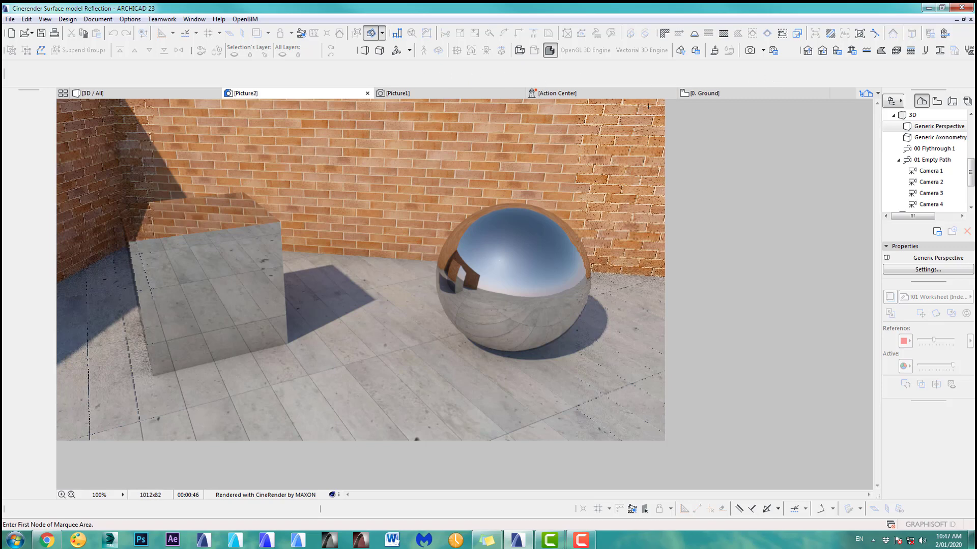
Set the Width / Roughness of the surface's Beckmann reflectance layer to 20.
left_click(715, 52)
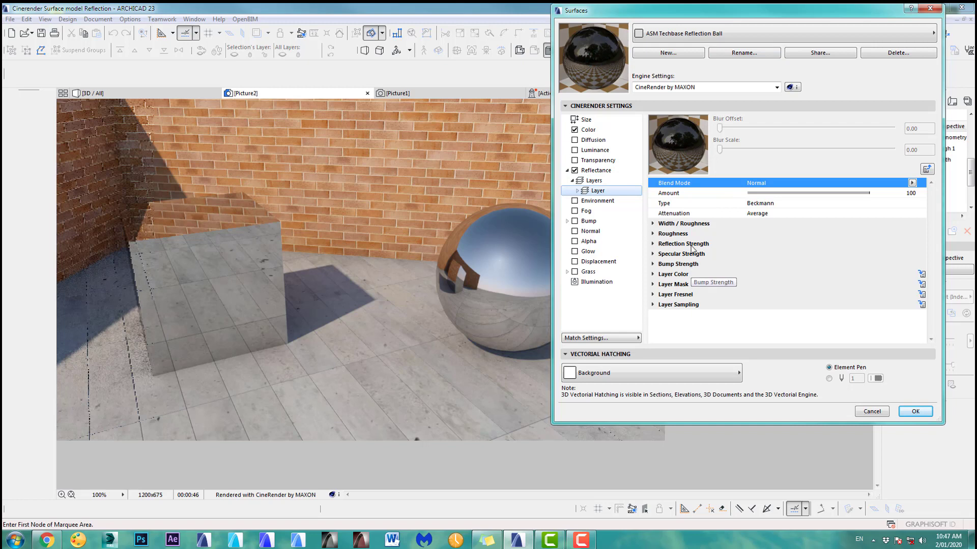
left_click(688, 224)
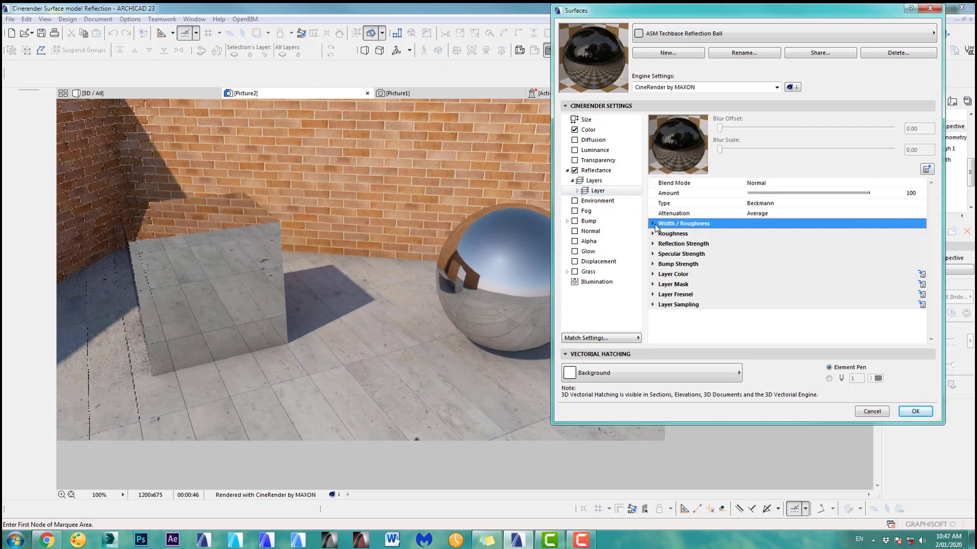
left_click(653, 224)
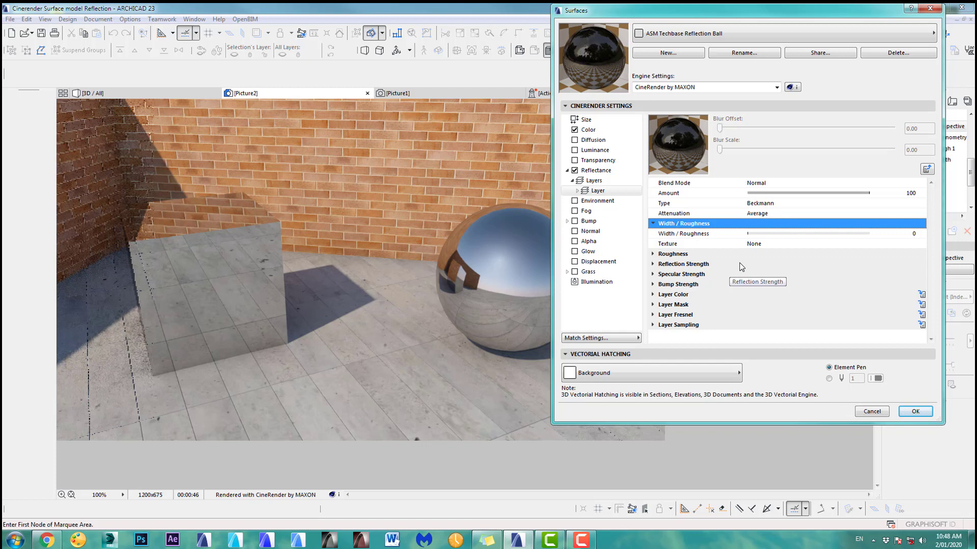
left_click(807, 232)
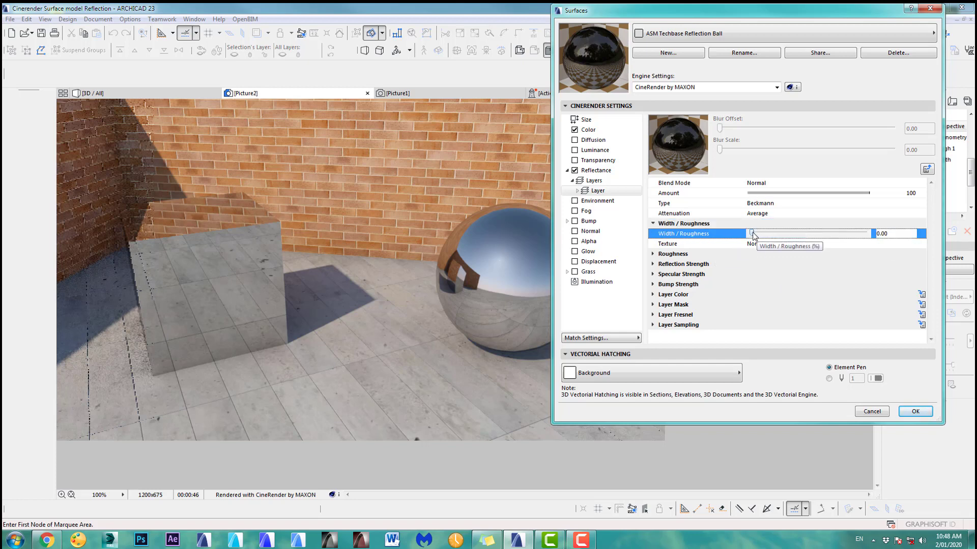
left_click_drag(752, 235, 777, 235)
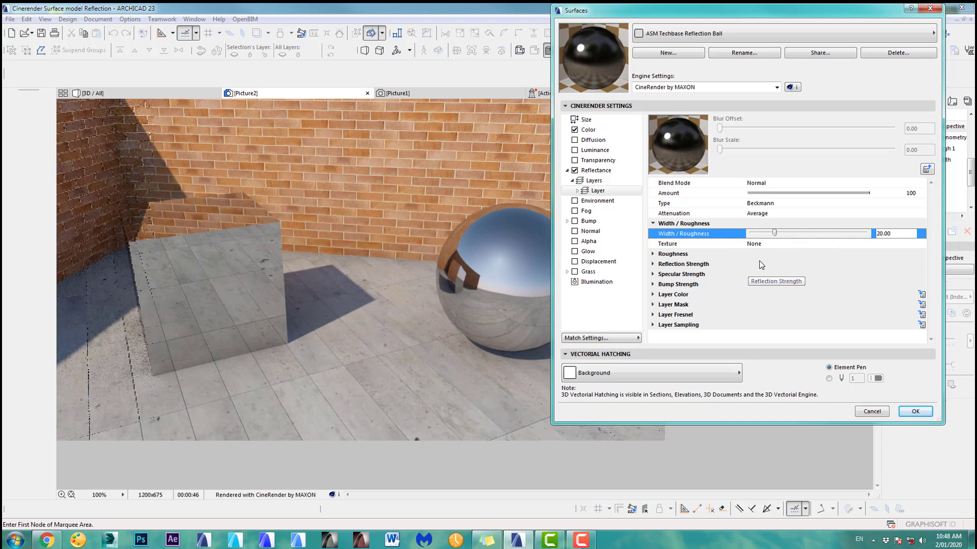
Set the Beckmann layer's Reflection Strength to 80 and accept the surface changes.
left_click(654, 264)
left_click(810, 275)
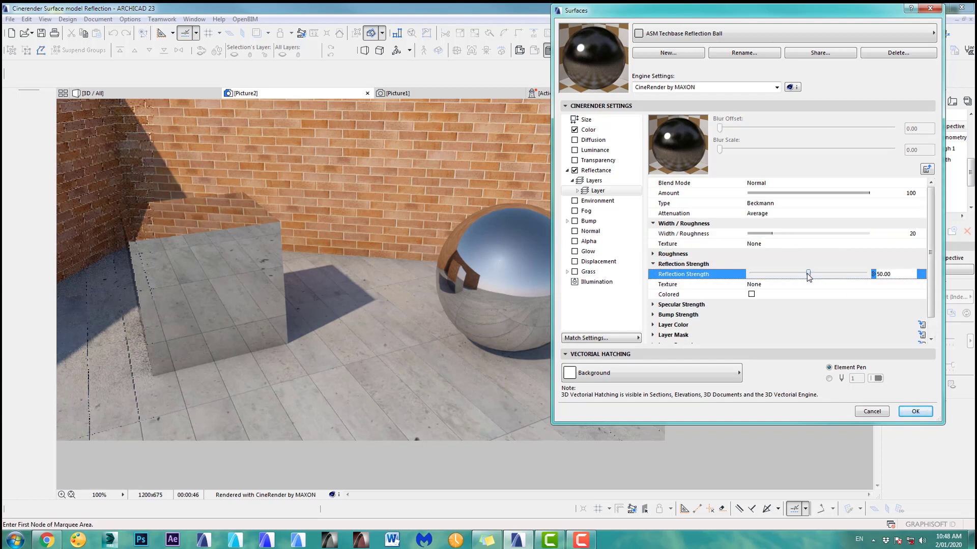
left_click_drag(810, 276, 841, 275)
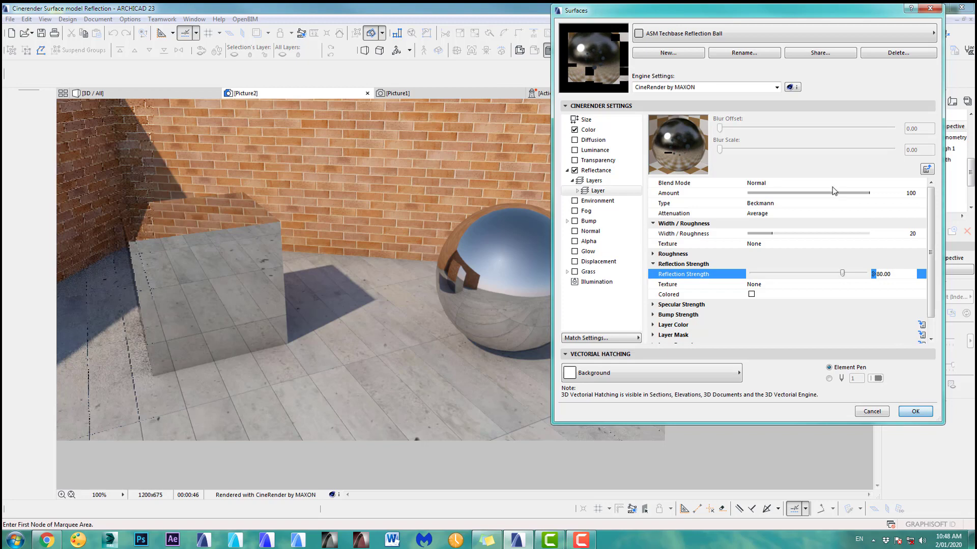
left_click(915, 412)
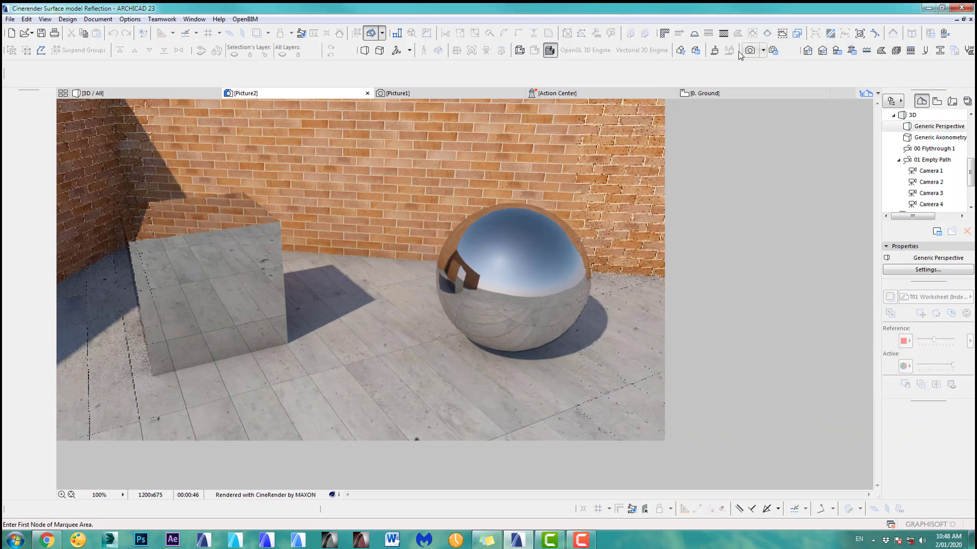
Recheck the surface's reflectance layer settings, and render the 3D scene with the rougher, more reflective surface.
left_click(715, 51)
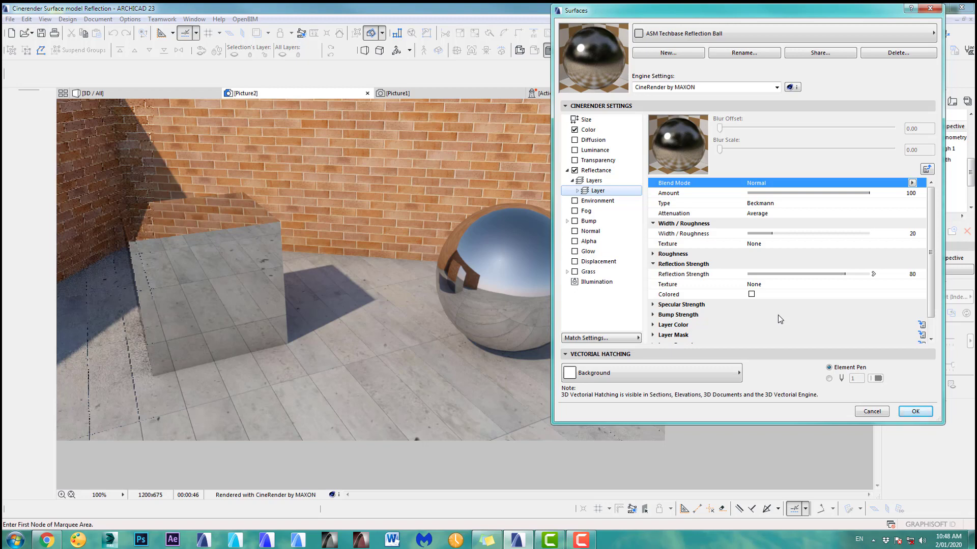
left_click(871, 411)
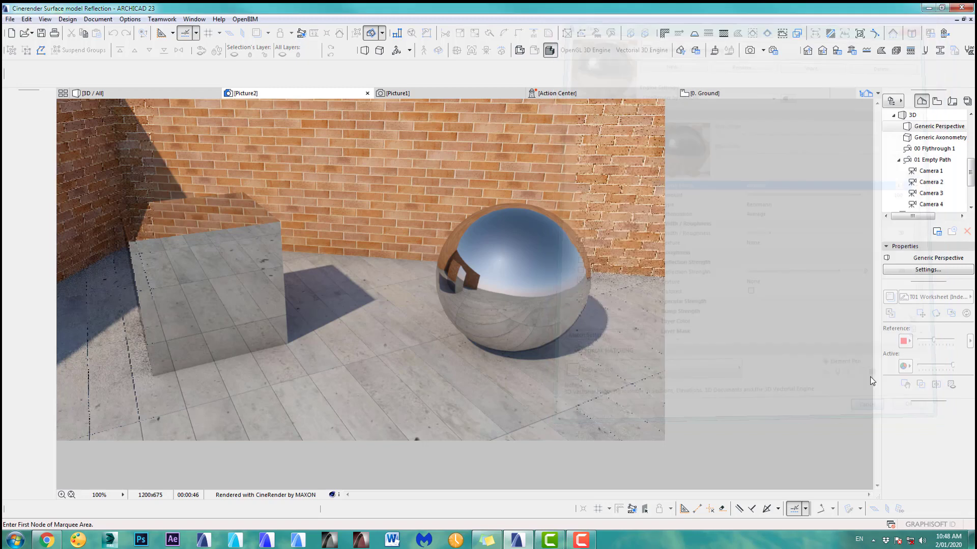
left_click(750, 51)
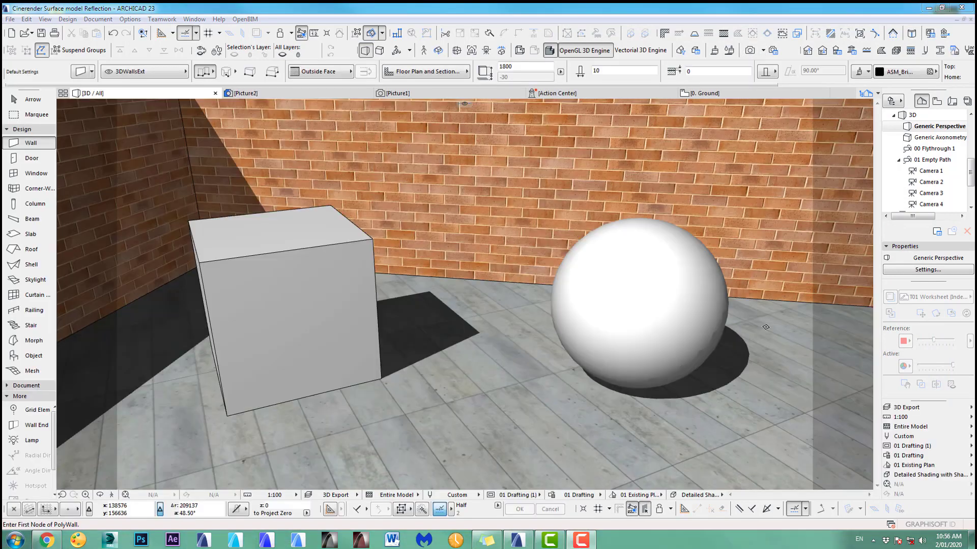
left_click(750, 51)
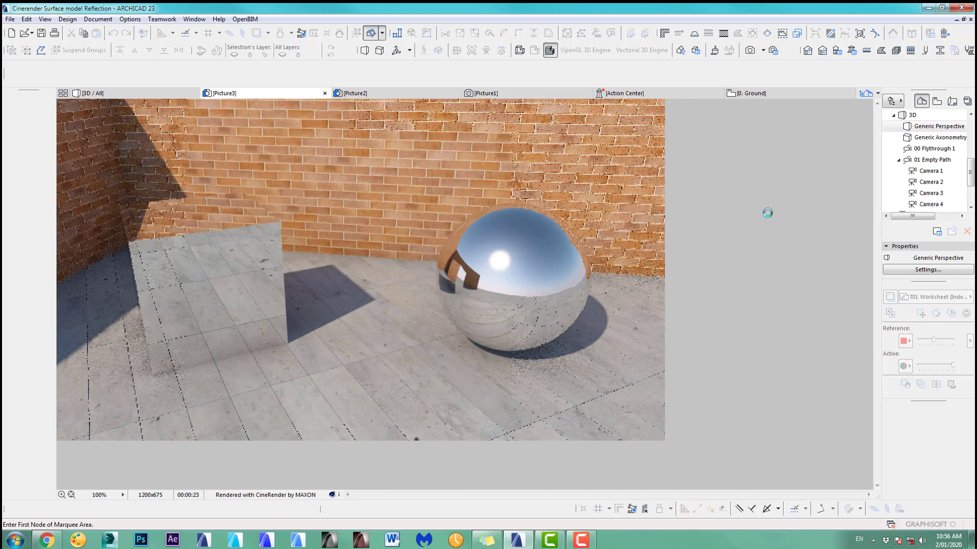
Enable Blurriness in the photorendering General Options and render the scene again.
left_click(774, 50)
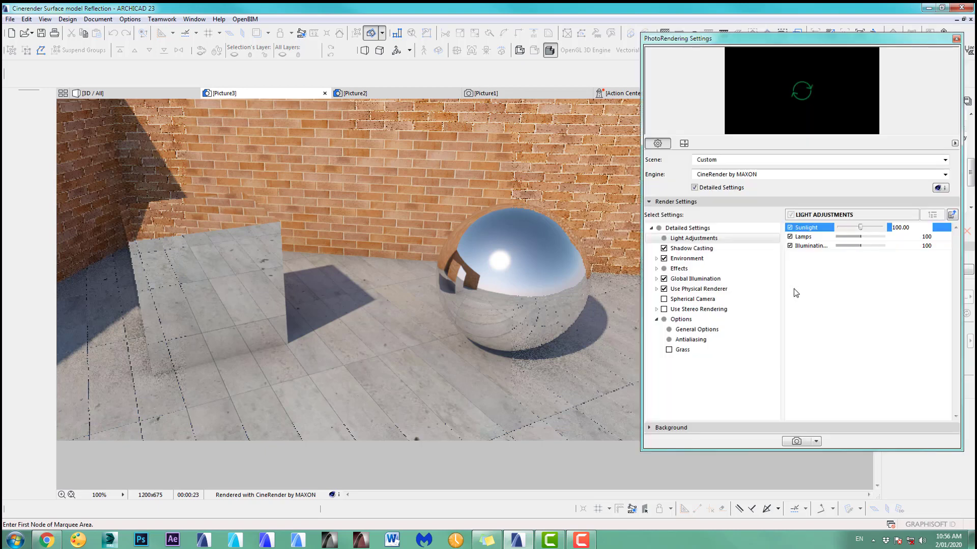
left_click(702, 330)
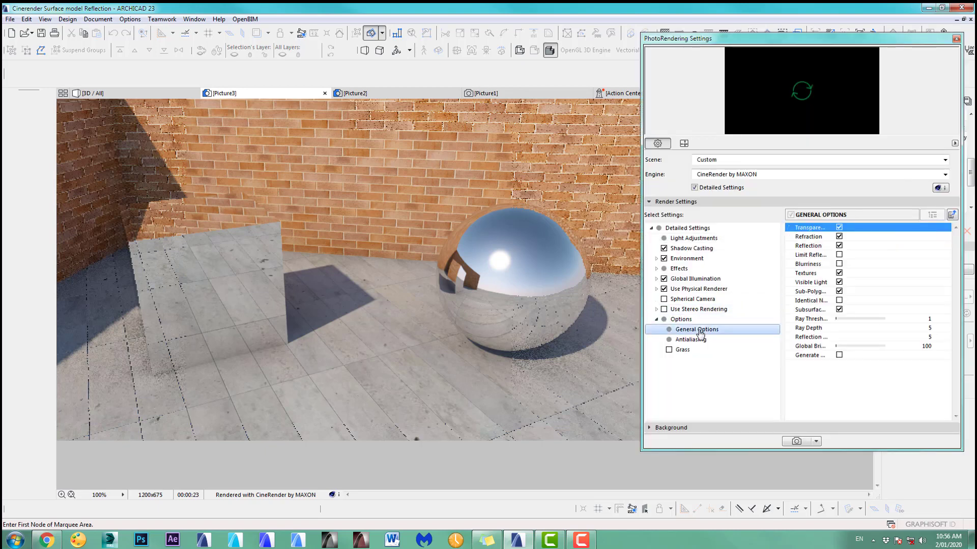
left_click(839, 263)
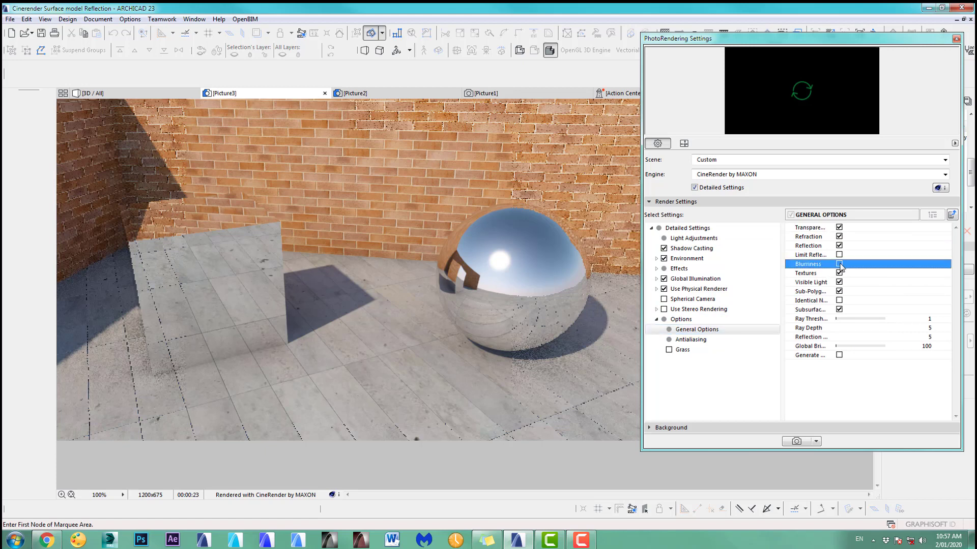
left_click(956, 39)
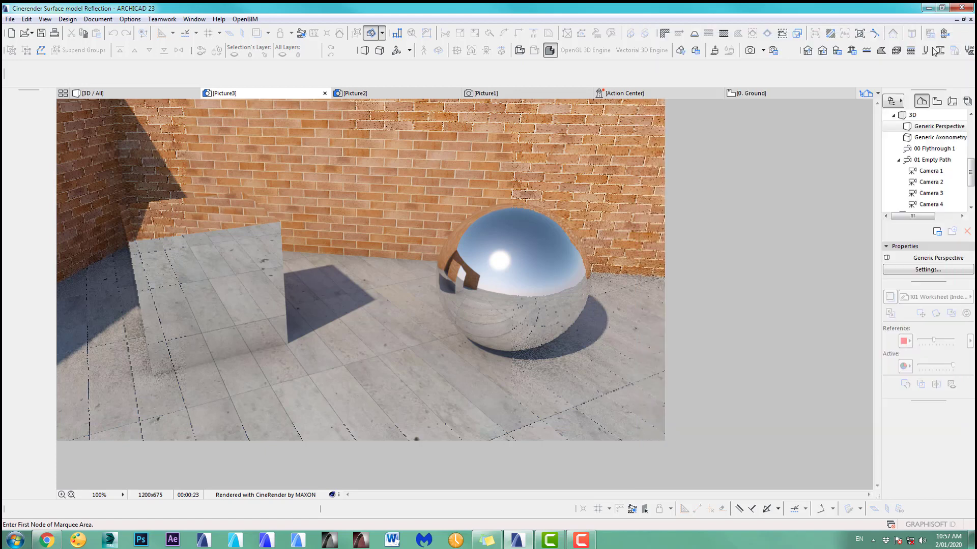
left_click(751, 51)
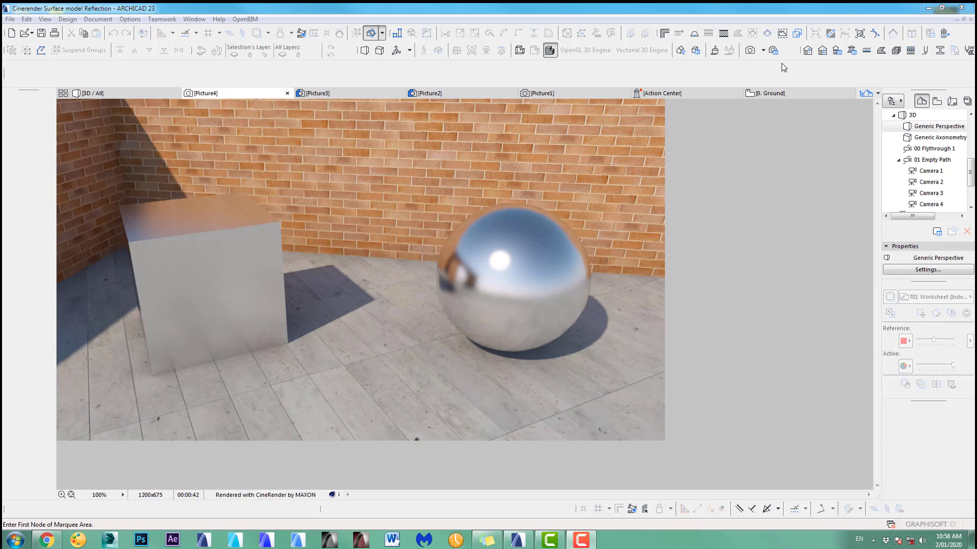
Examine the surface layer's Roughness, Reflection Strength, Specular Strength and Layer Mask settings.
left_click(714, 50)
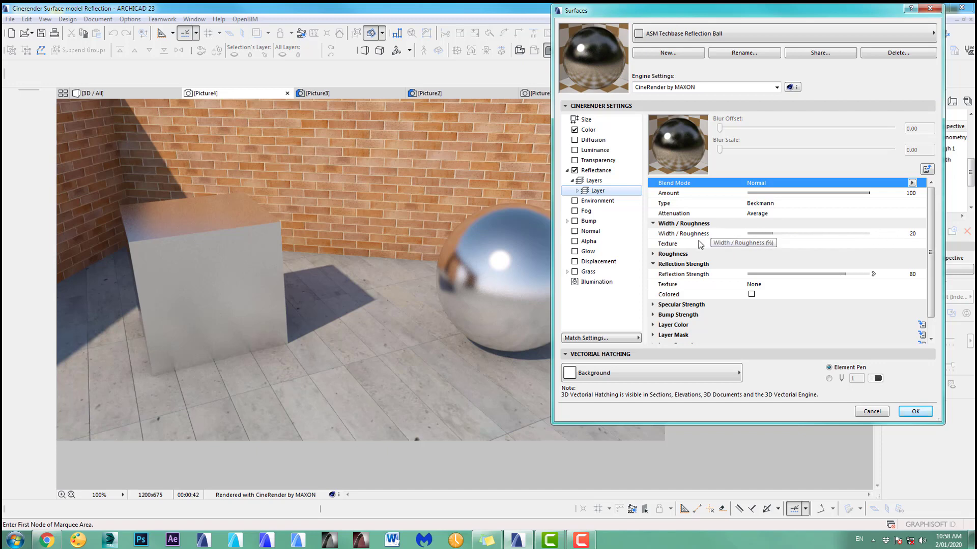
left_click(653, 254)
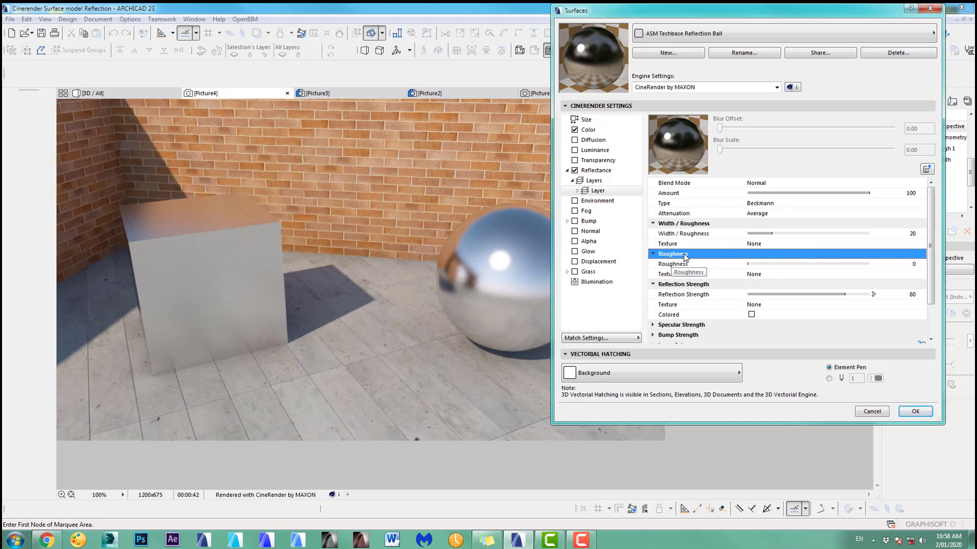
left_click(652, 255)
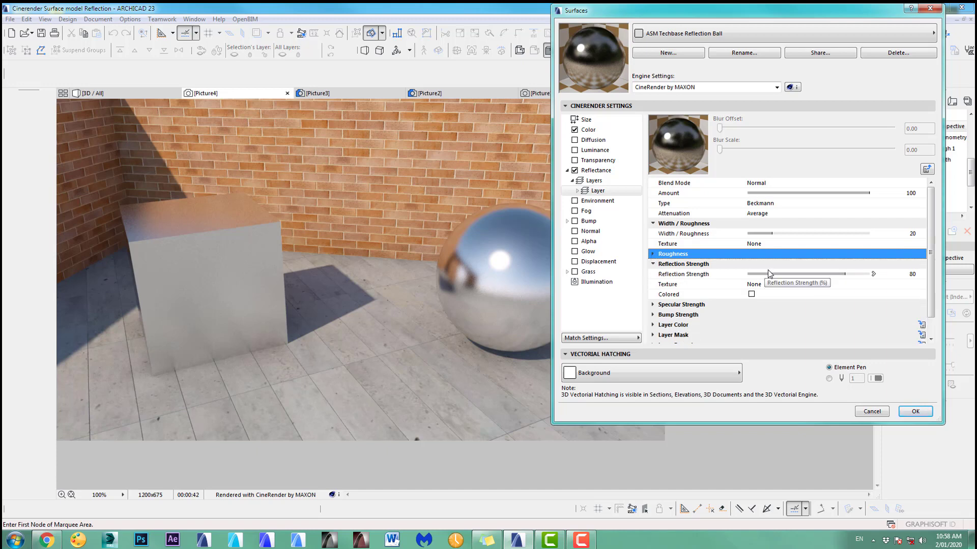
left_click(653, 265)
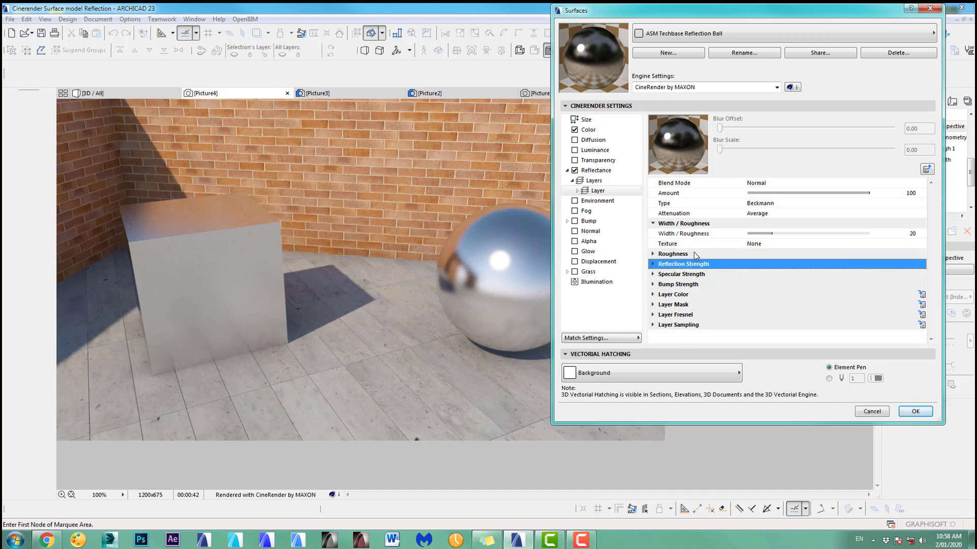
left_click(653, 276)
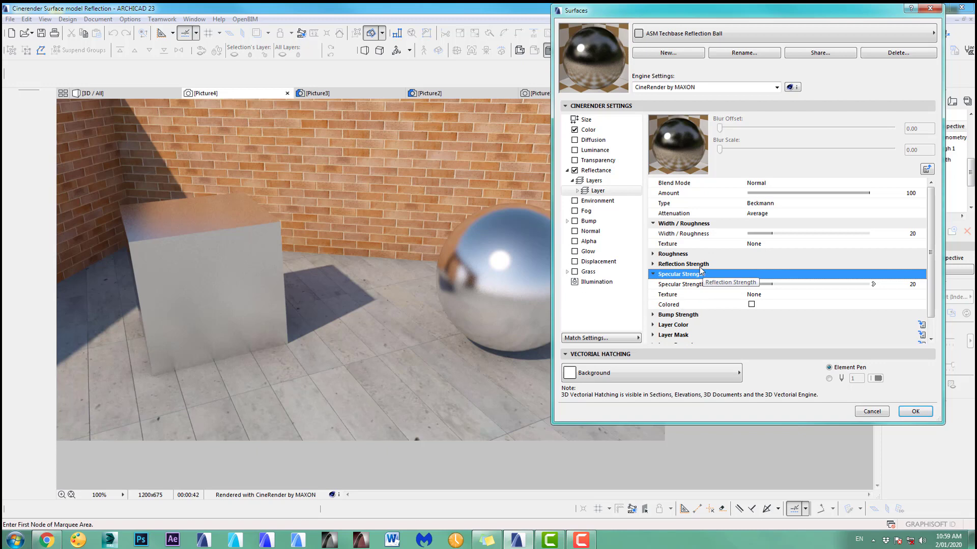
left_click(652, 275)
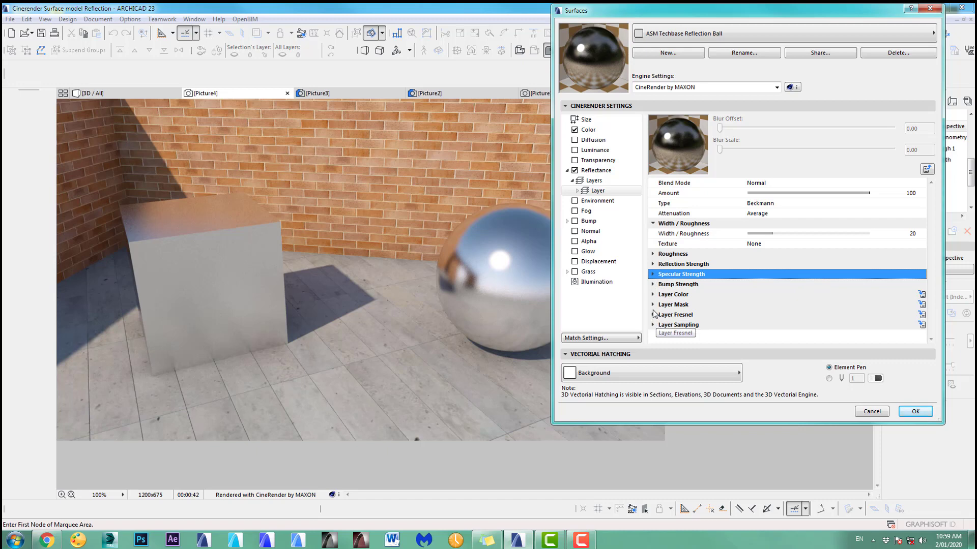
left_click(654, 305)
left_click(653, 306)
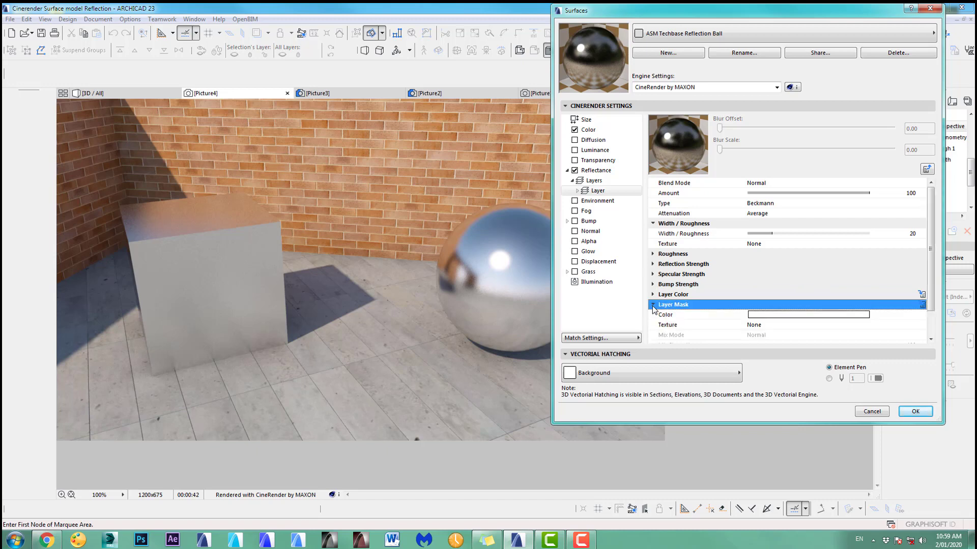
scroll(749, 296, "down", 1)
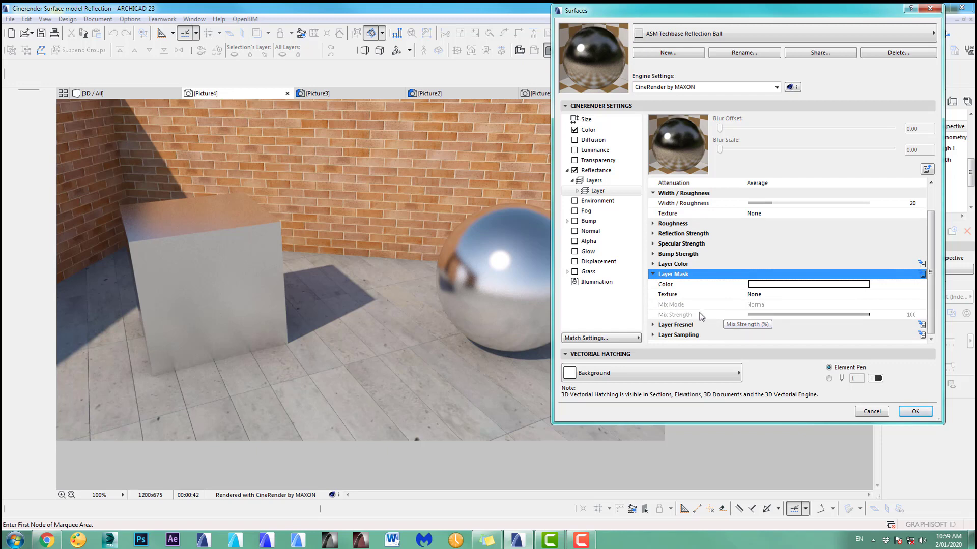
Set the reflectance layer's Width / Roughness to 0 and collapse that group.
left_click(773, 203)
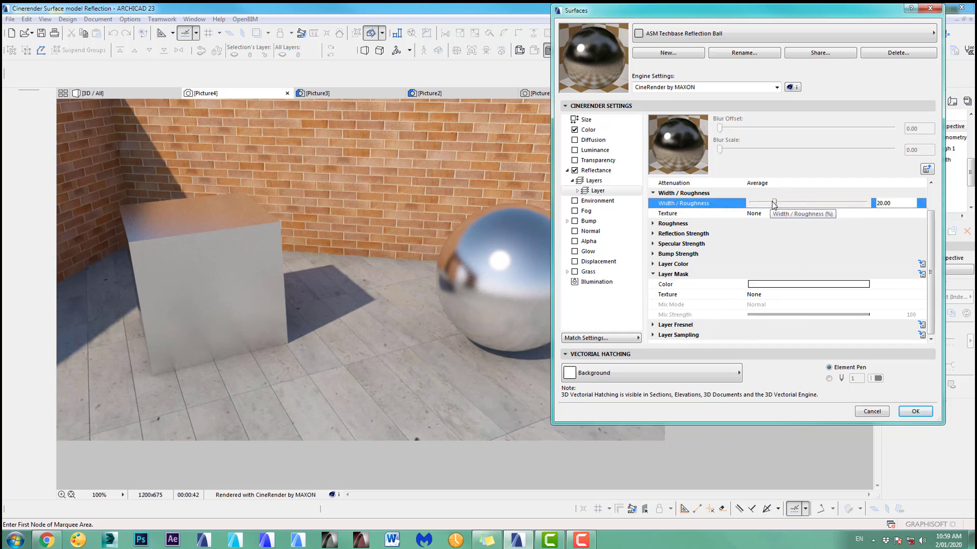
left_click_drag(774, 204, 751, 204)
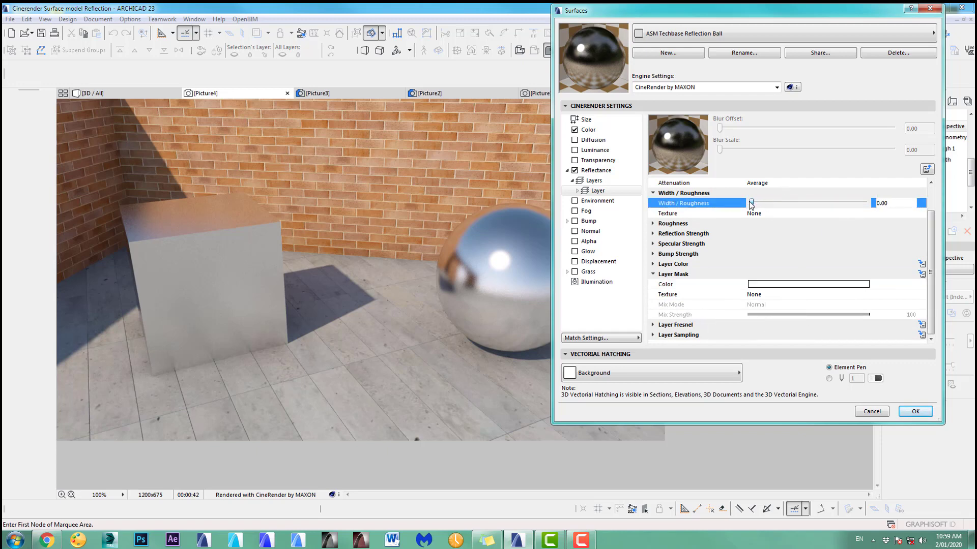
left_click(652, 193)
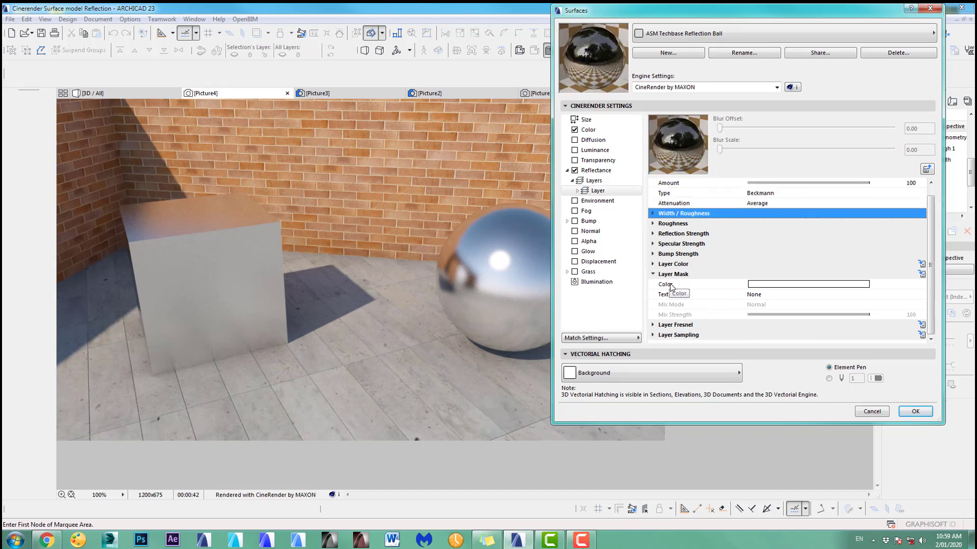
Assign the procedural Checkerboard texture to the reflectance layer's Layer Mask.
left_click(789, 295)
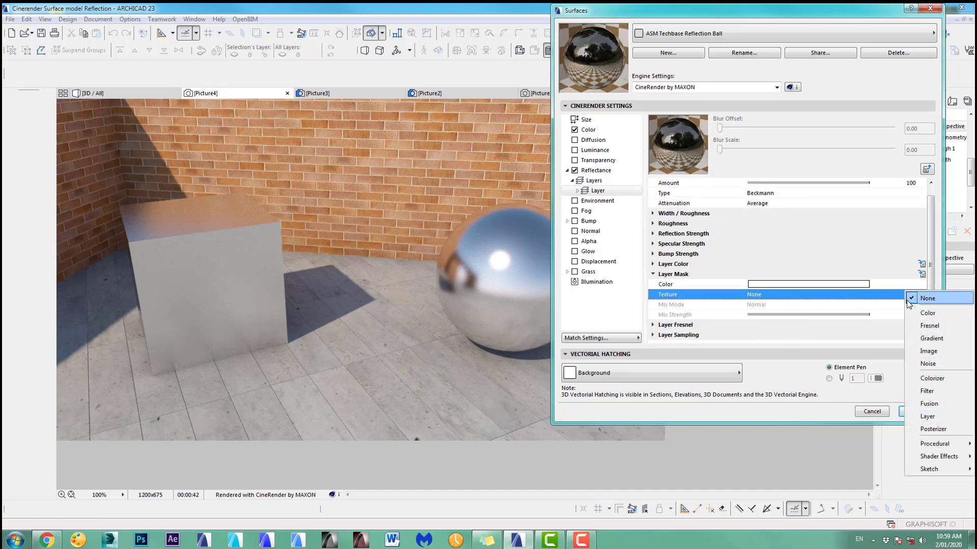
mouse_move(934, 444)
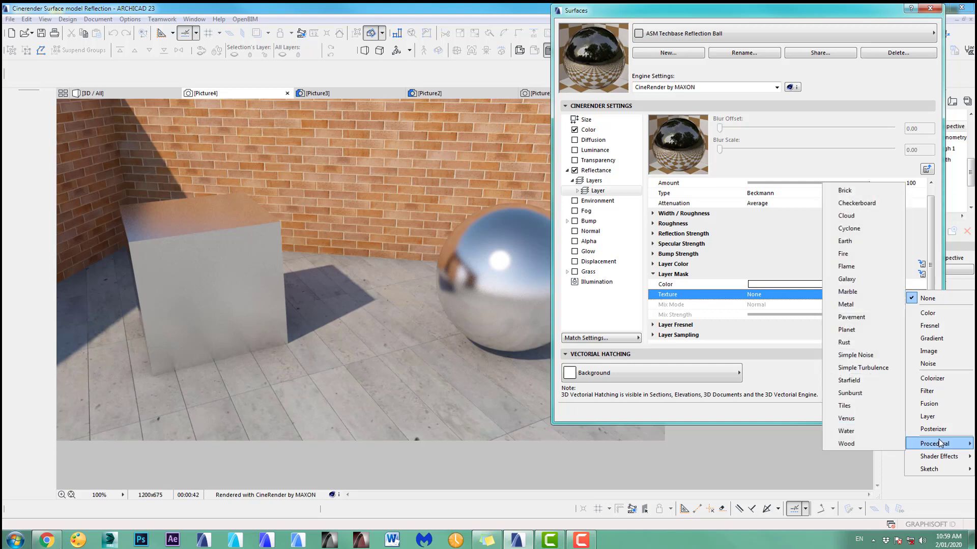
left_click(857, 203)
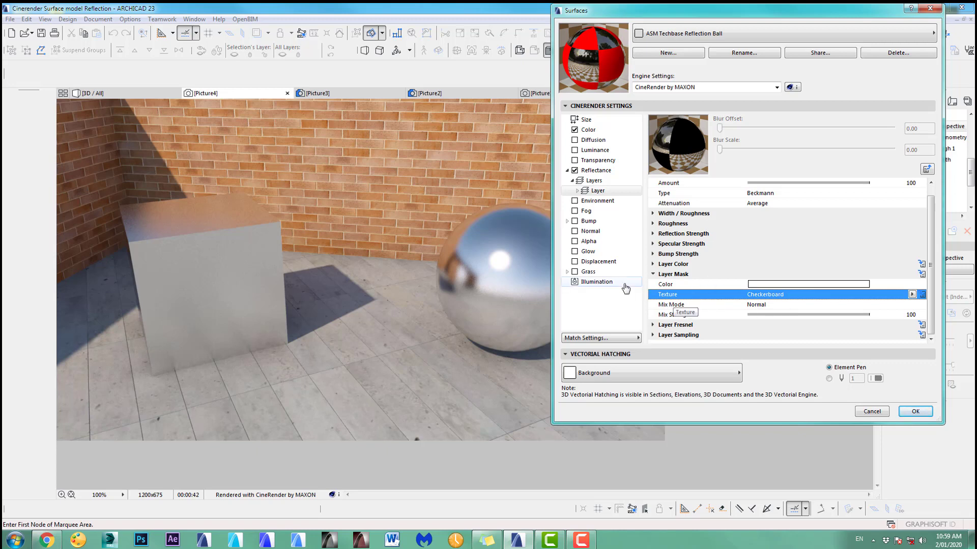
Open the Checkerboard texture under the reflectance layer's mask and set its Color 2 to mid grey (RGB 136, 136, 136).
double_click(589, 191)
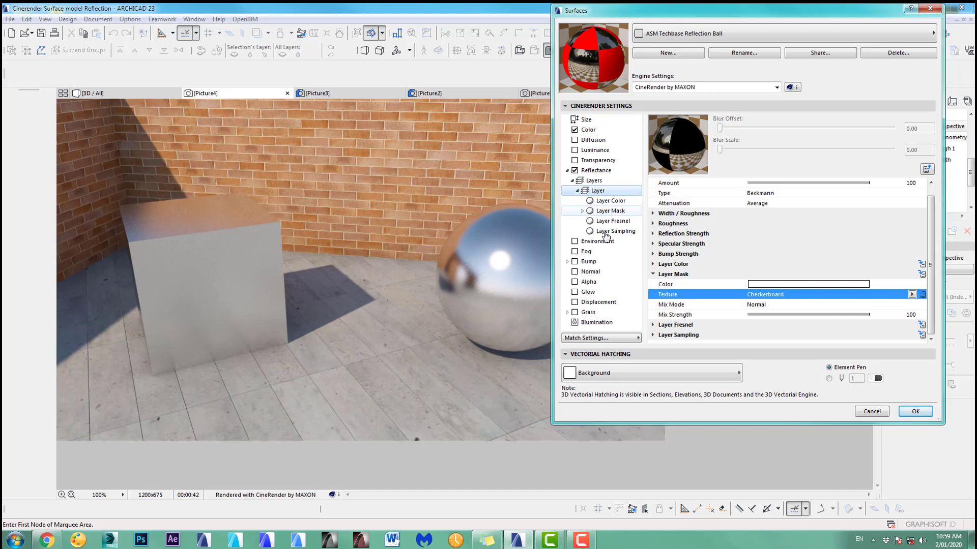
left_click(582, 210)
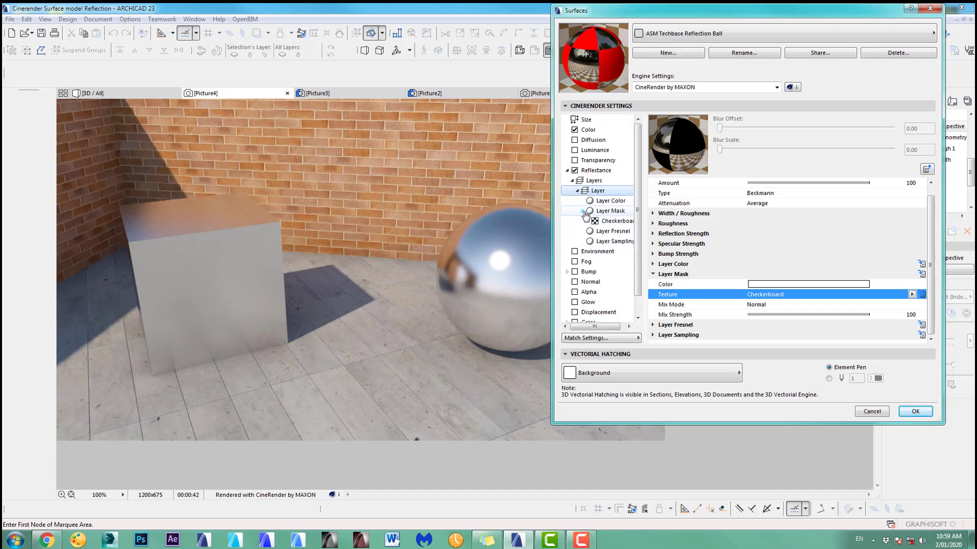
left_click(620, 221)
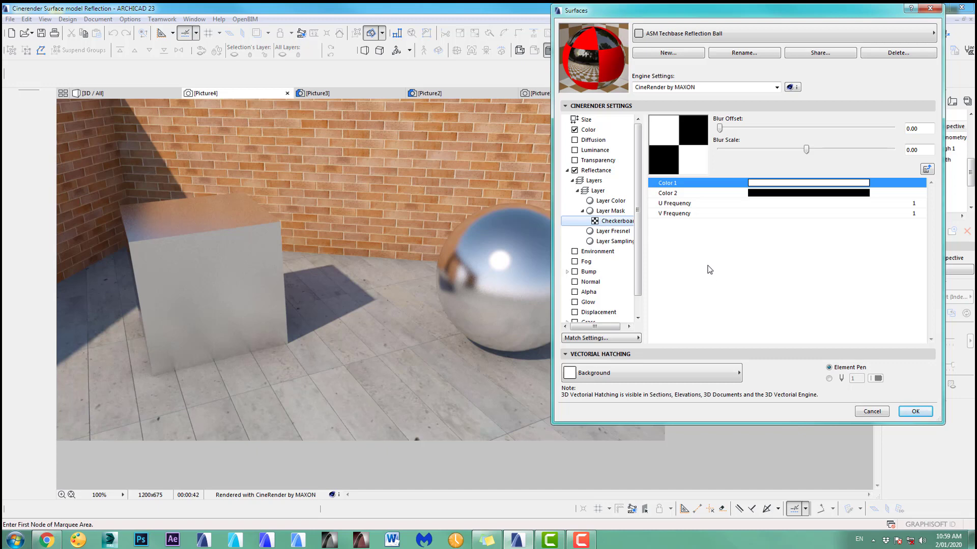
left_click(782, 196)
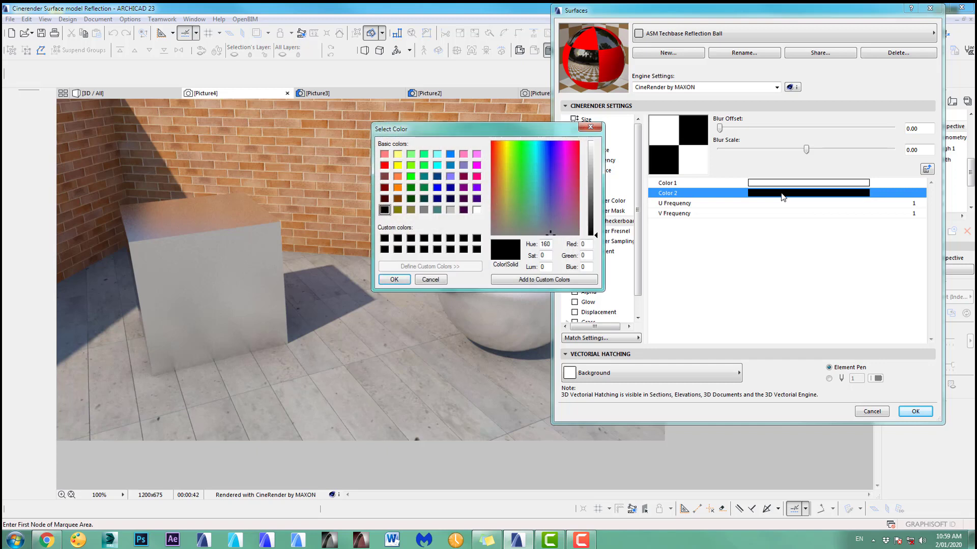
left_click(595, 188)
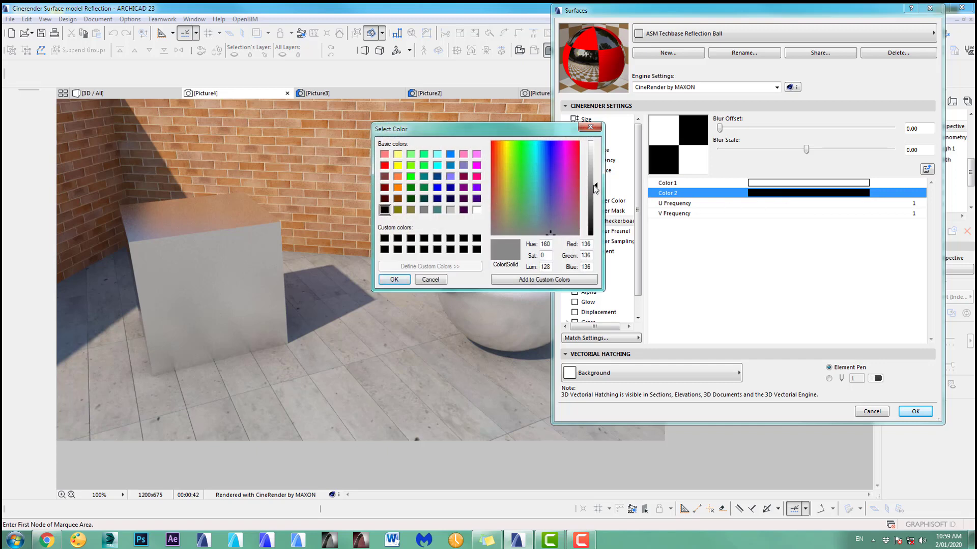
left_click(394, 279)
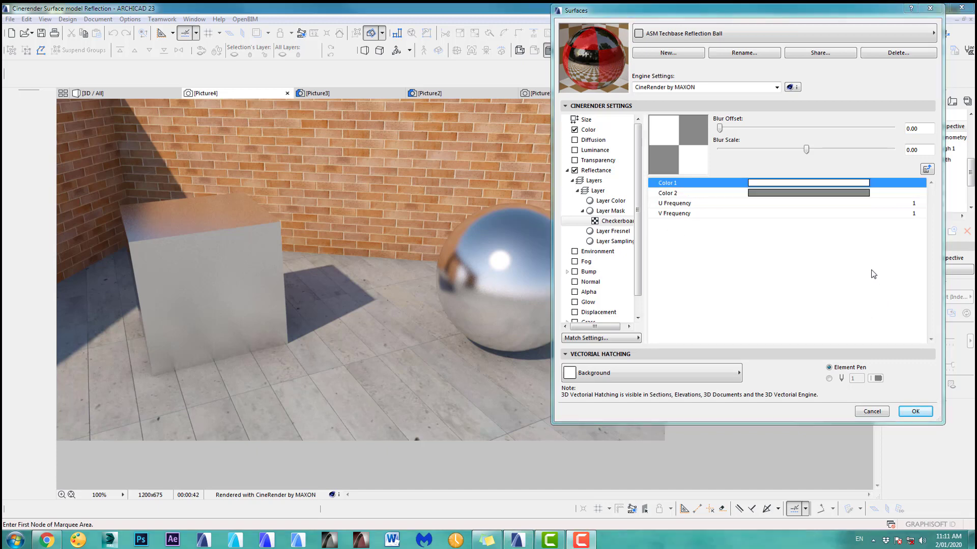
Set the mask checkerboard's U Frequency to 2.
left_click(914, 203)
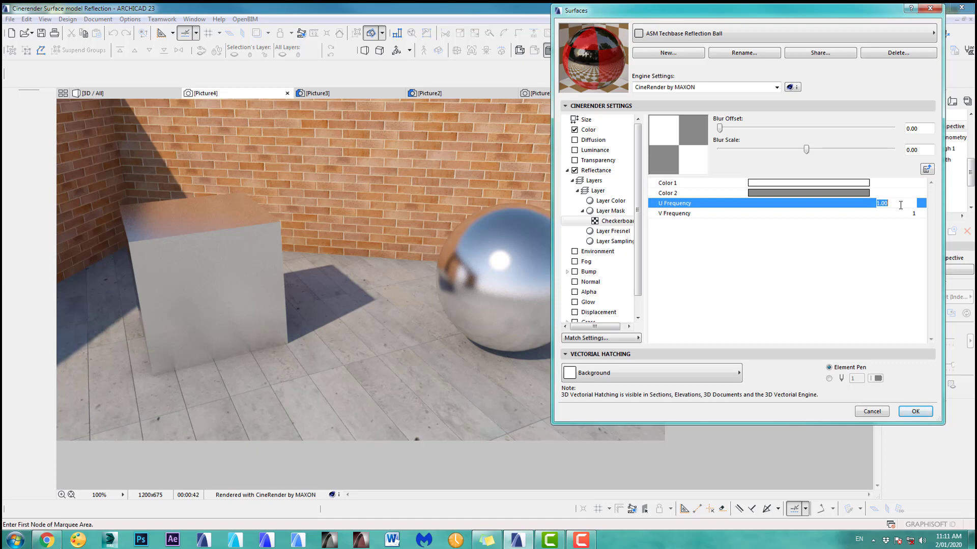
type("2")
left_click(914, 214)
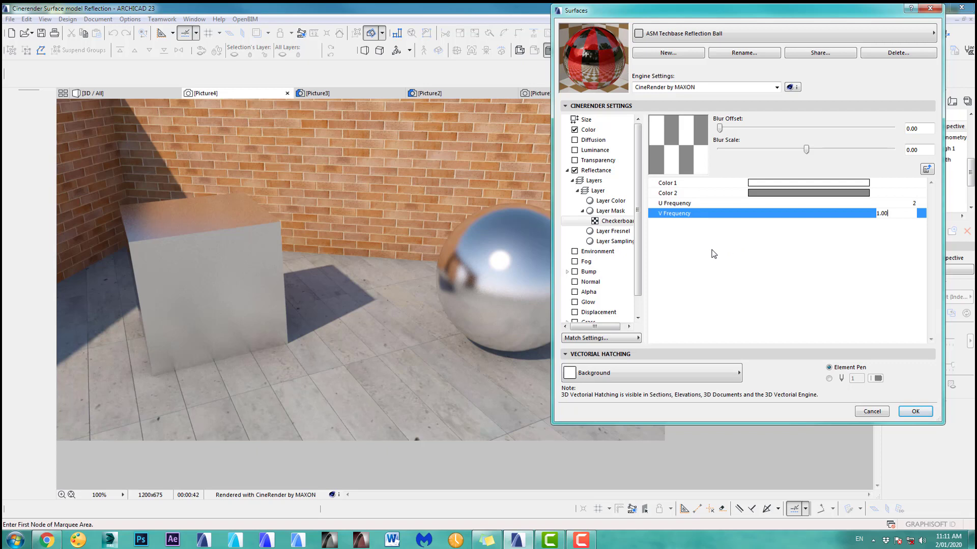
Return to the reflectance layer's settings and change its Layer Mask texture from Checkerboard to None.
left_click(612, 212)
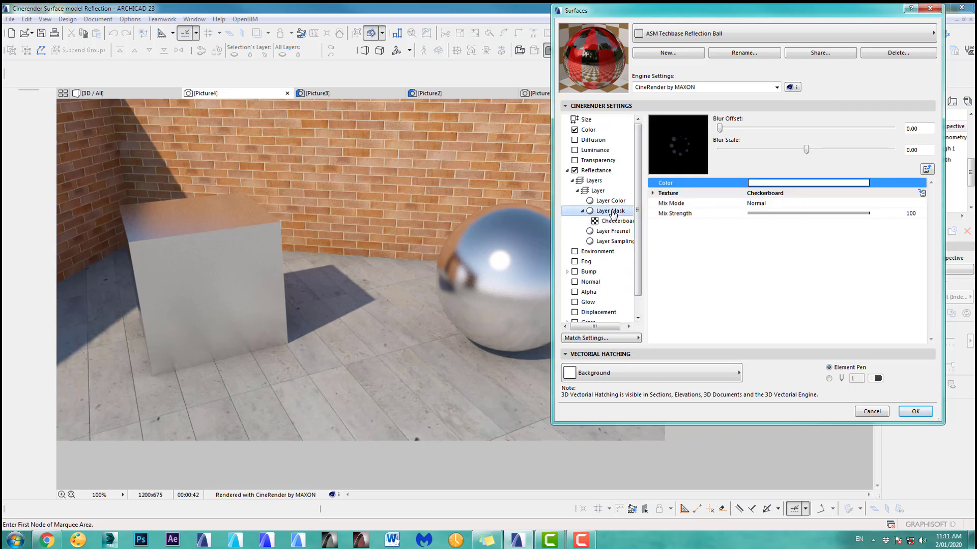
left_click(597, 190)
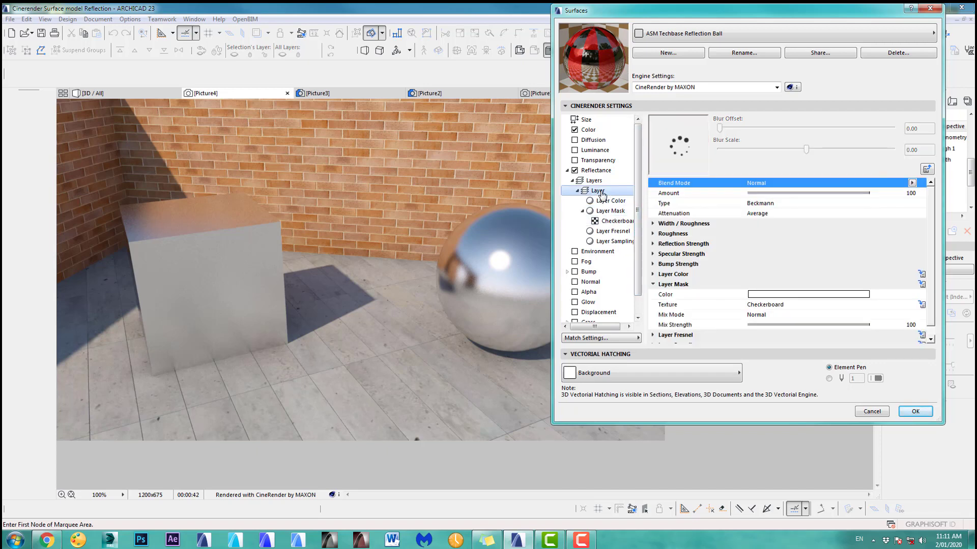
left_click(922, 305)
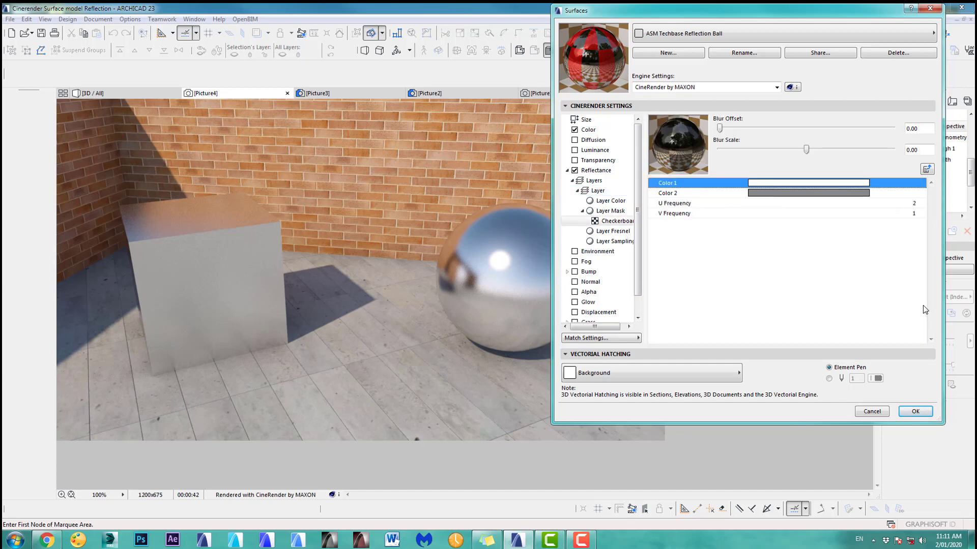
left_click(595, 181)
left_click(597, 190)
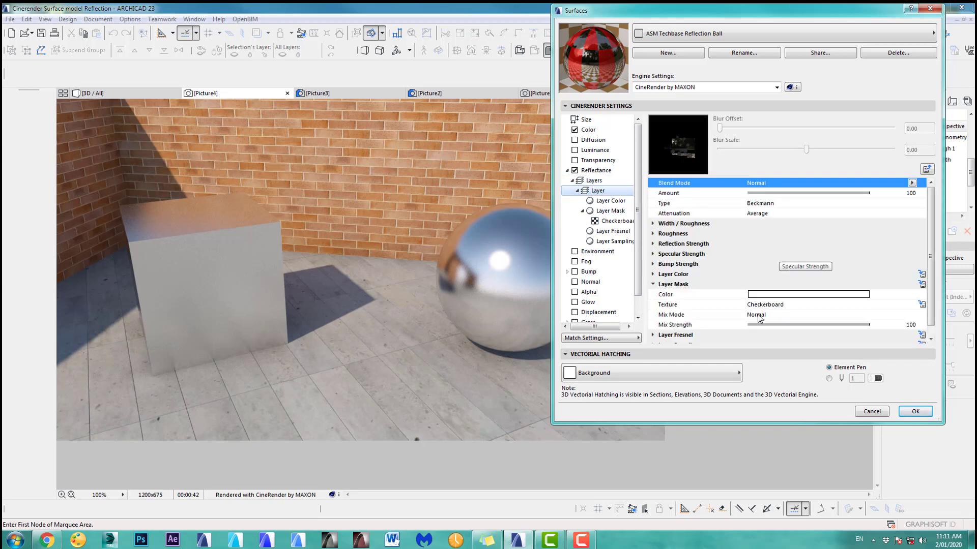
left_click(766, 304)
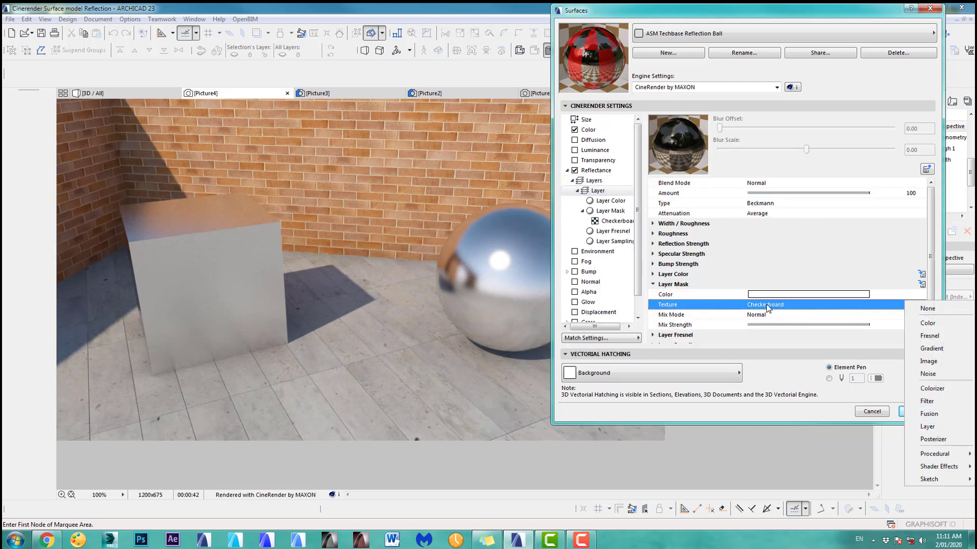
left_click(928, 309)
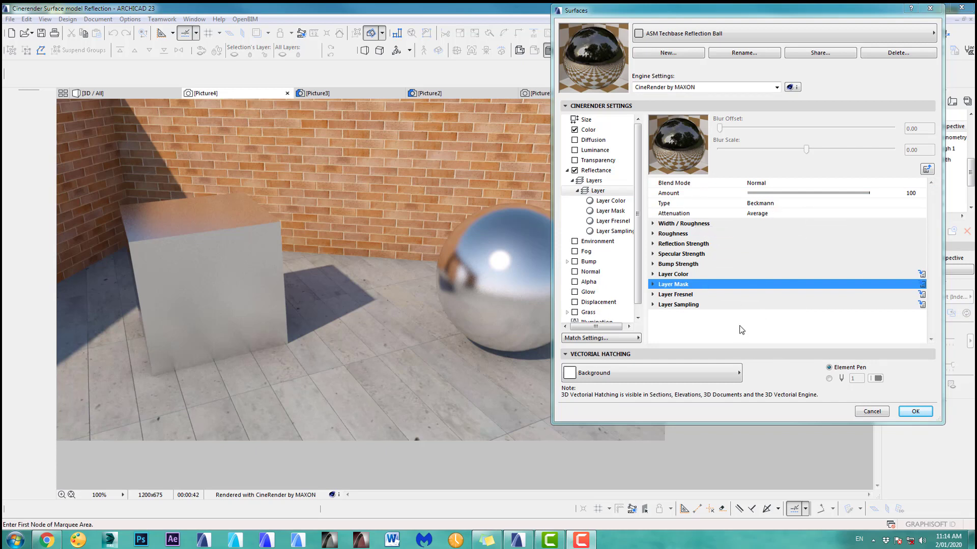
Expand the reflectance layer's Bump Strength settings and set the Mode to Custom Bump Map.
left_click(680, 265)
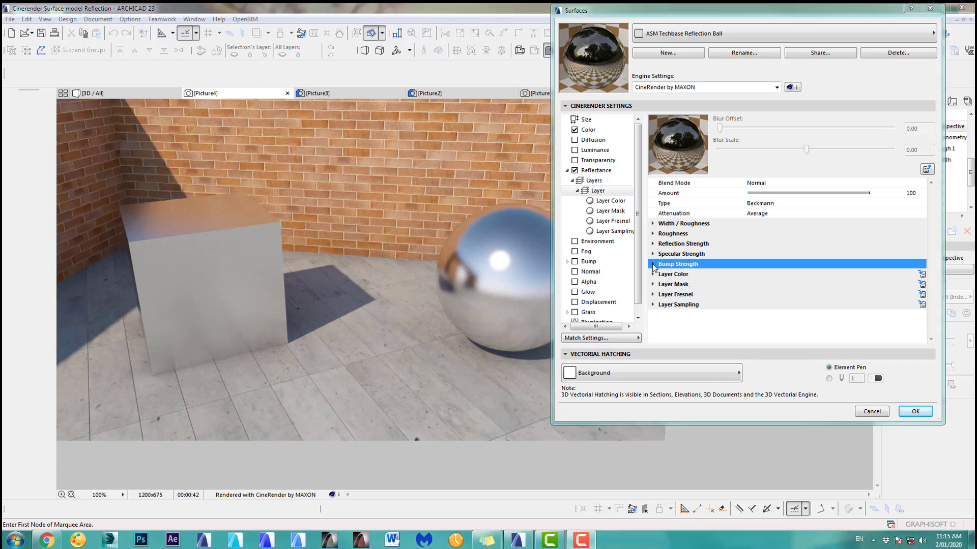
left_click(653, 264)
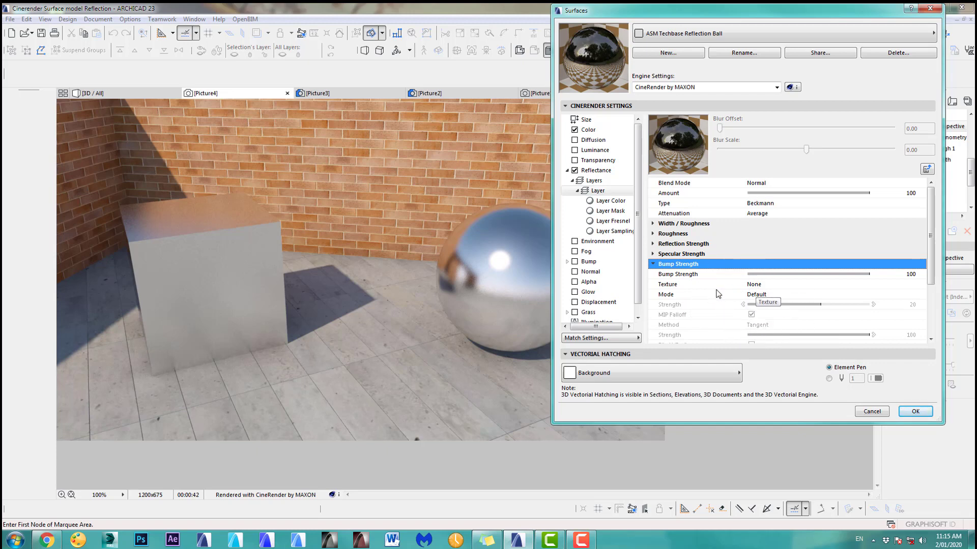
left_click(889, 296)
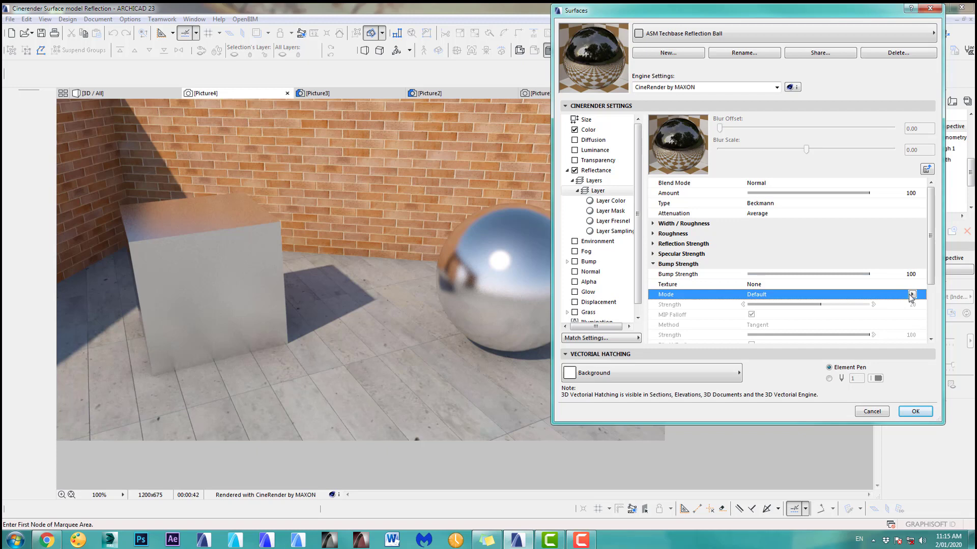
left_click(910, 295)
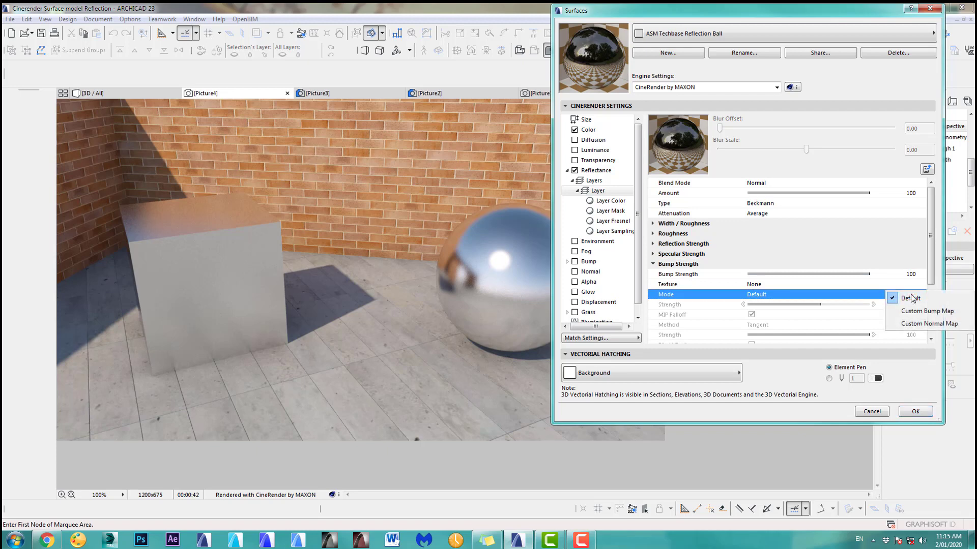
left_click(914, 310)
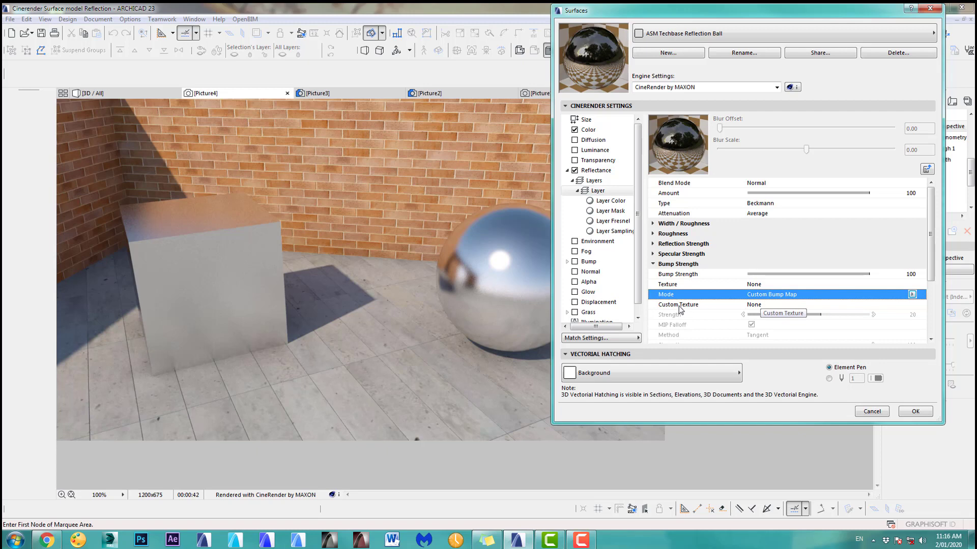
Assign Noise as the bump's Custom Texture and set its Strength to 4.
left_click(911, 304)
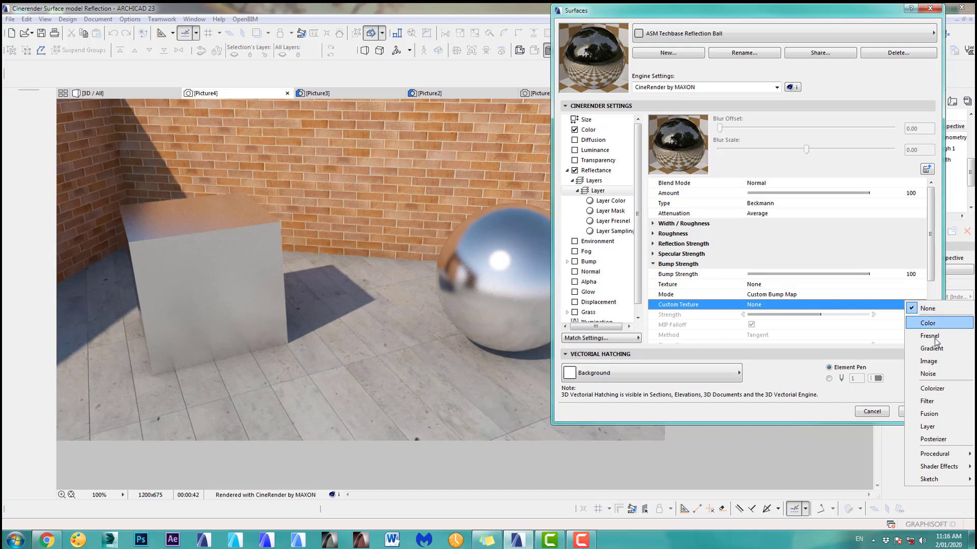
mouse_move(931, 457)
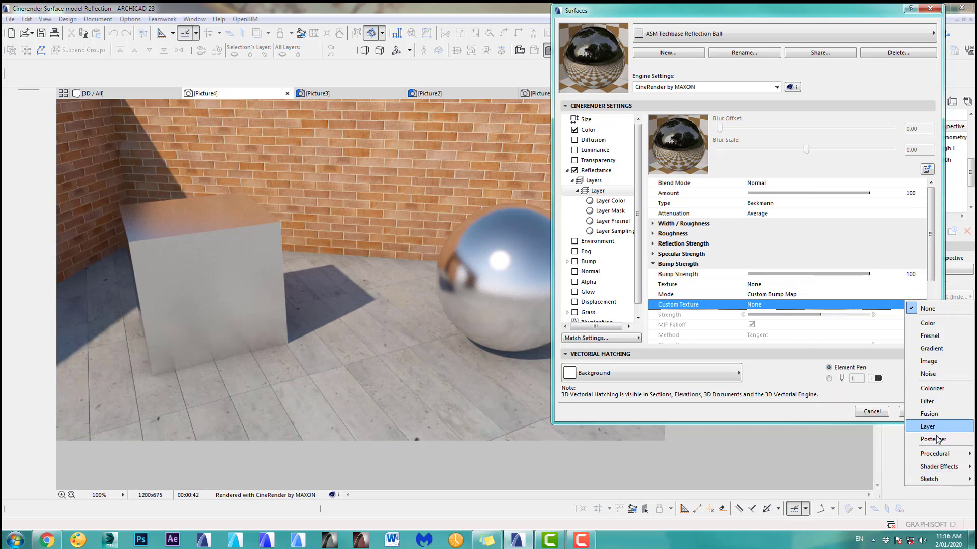
left_click(929, 374)
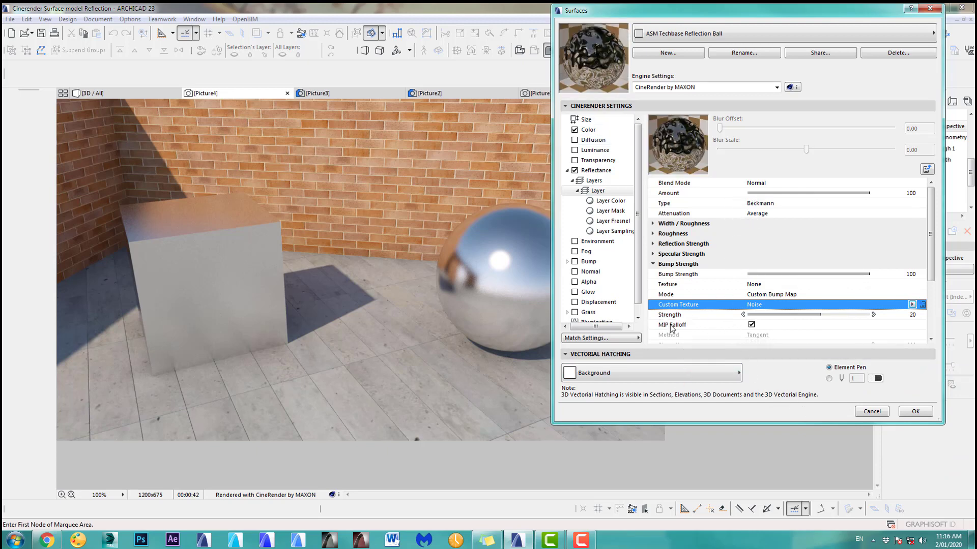
left_click(819, 314)
mouse_move(819, 314)
left_mouse_down()
mouse_move(771, 316)
mouse_move(812, 319)
left_mouse_up()
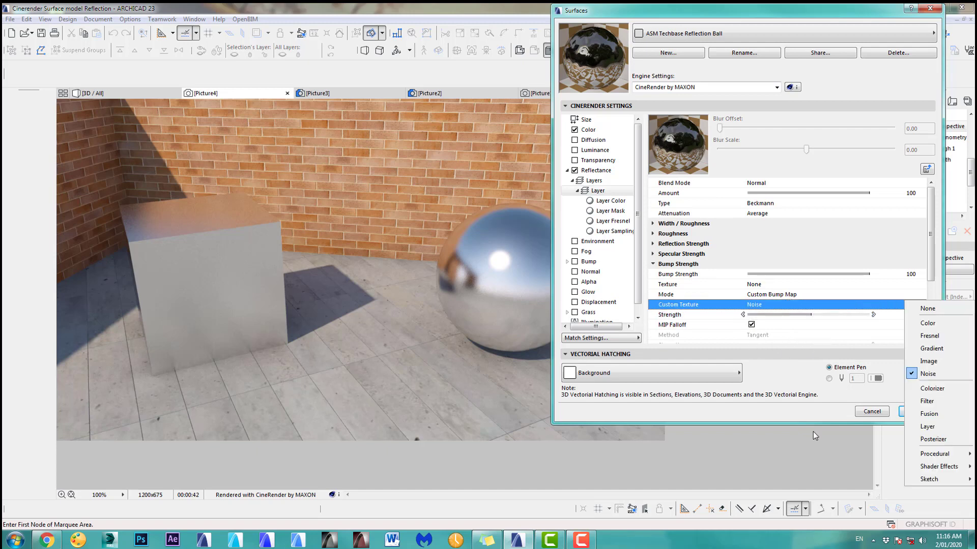
Open the bump's noise texture settings, try the Gaseous noise type, and restore the Noise type before returning to the layer.
scroll(923, 303, "down", 5)
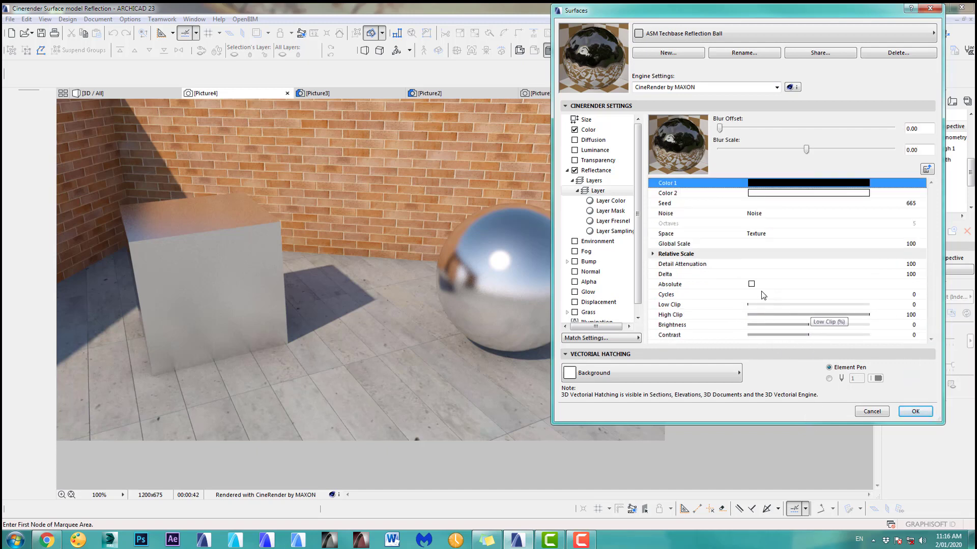
left_click(792, 214)
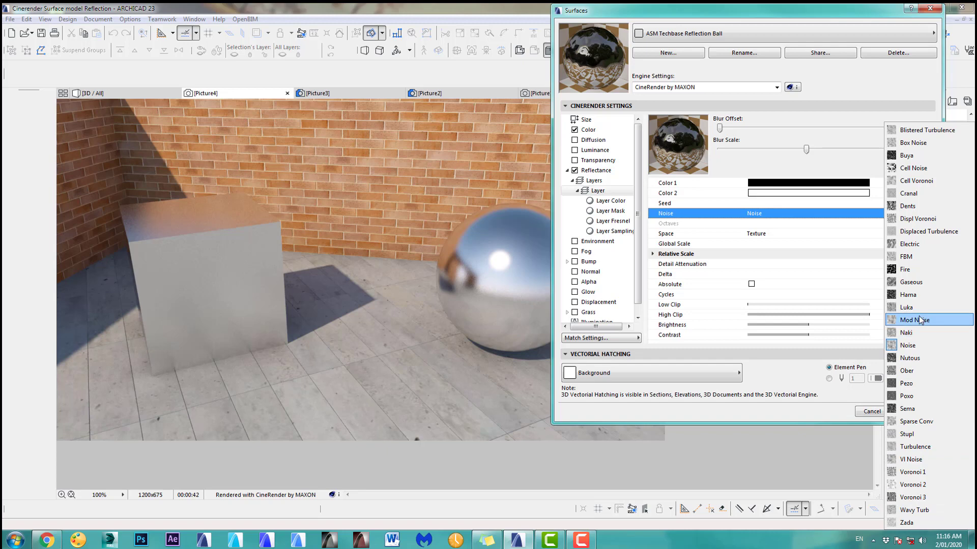
left_click(910, 283)
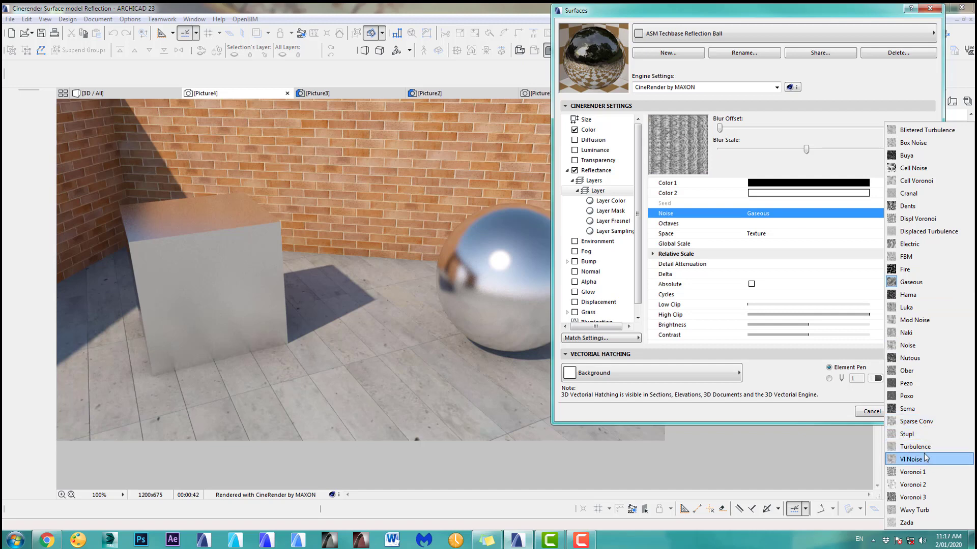
left_click(907, 345)
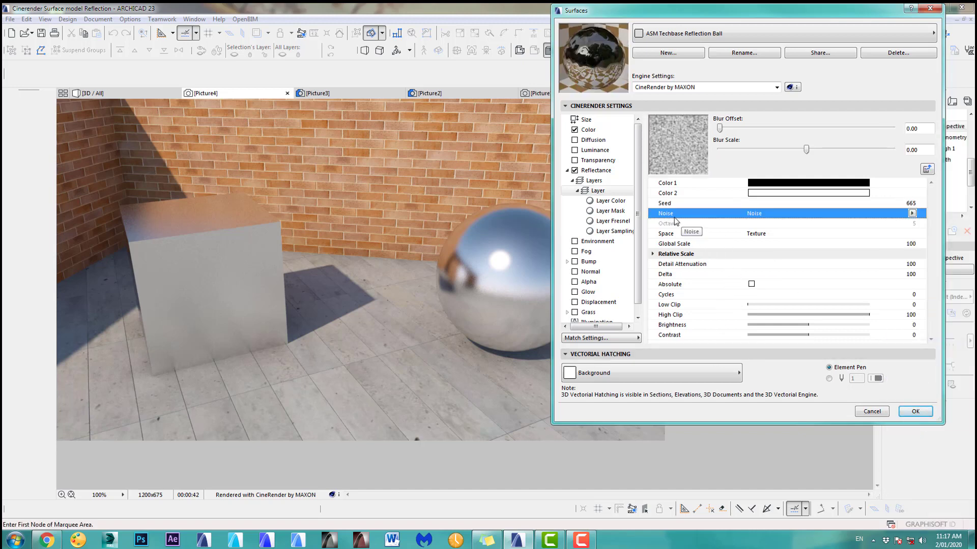
left_click(926, 169)
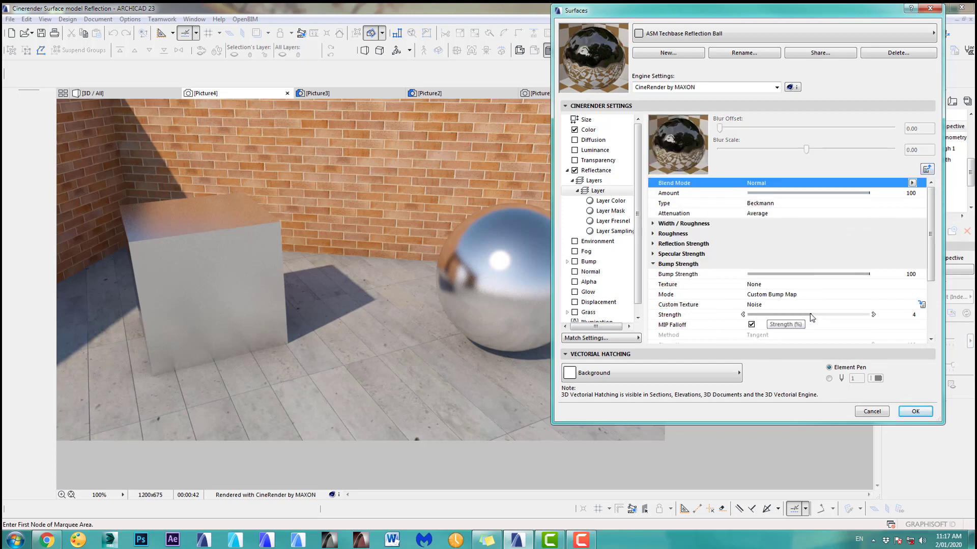
Raise the custom bump map's Strength to 10, lower it slightly, and accept the surface settings to render the scene.
left_click_drag(809, 313, 815, 316)
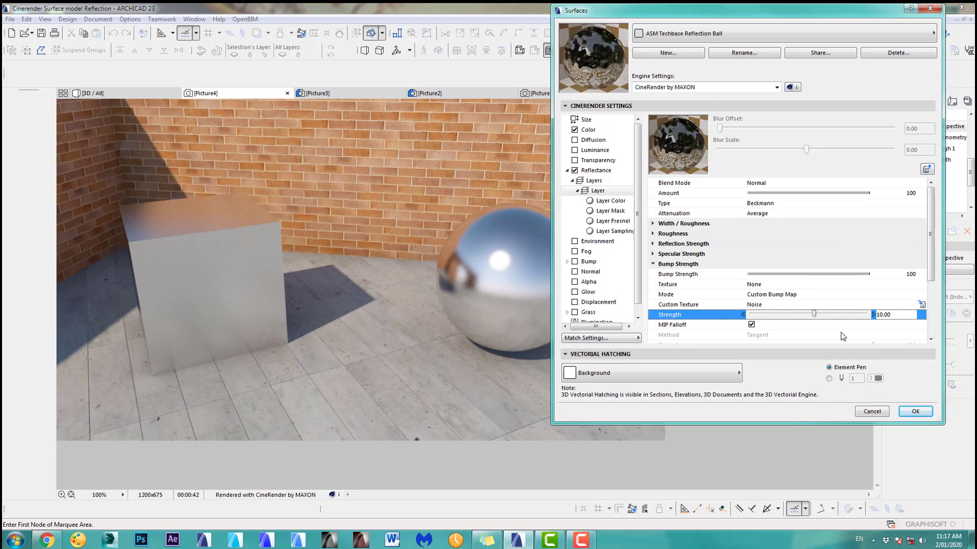
left_click_drag(815, 314, 813, 316)
left_click(915, 411)
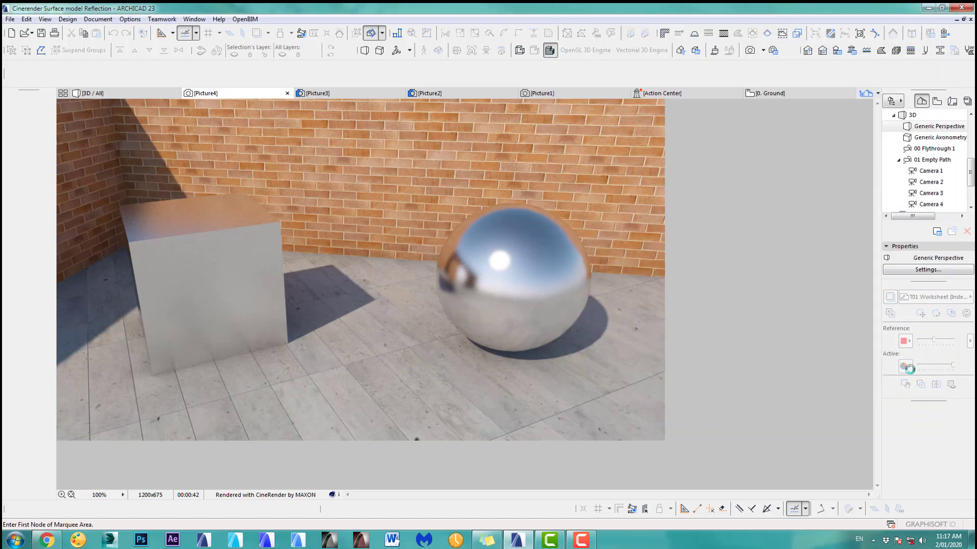
left_click(749, 52)
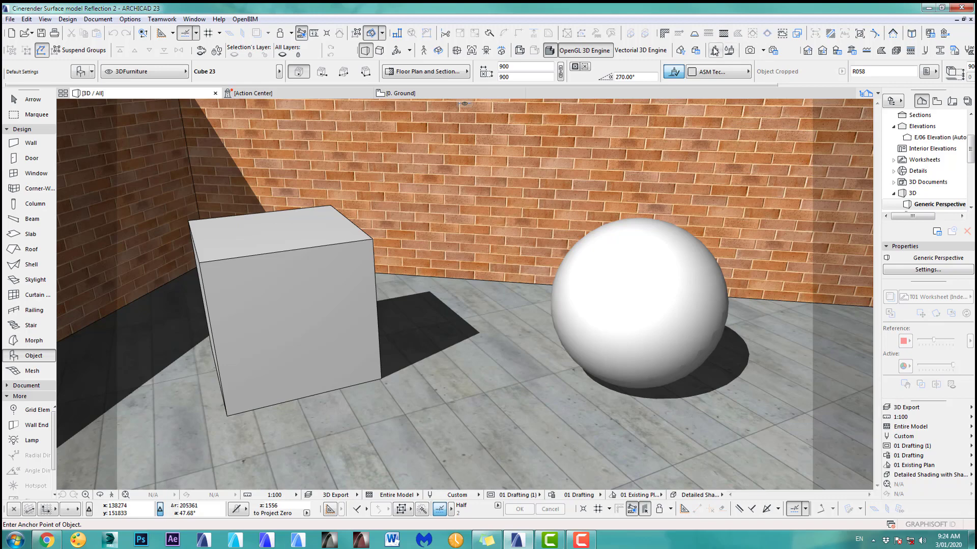
Open the ASM Techbase Reflection Ball surface's reflectance layers in the 3D scene and add an Anisotropic layer.
left_click(715, 51)
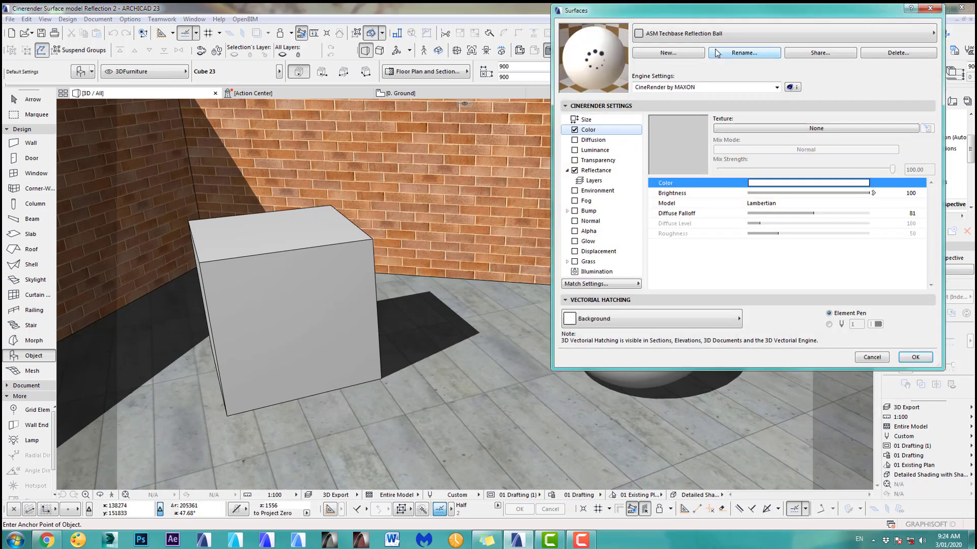
left_click(594, 181)
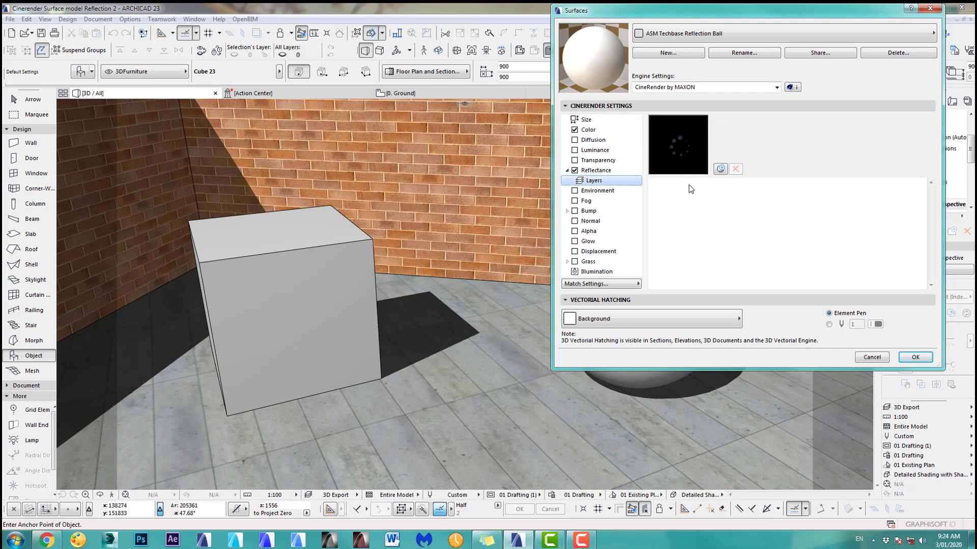
left_click(720, 169)
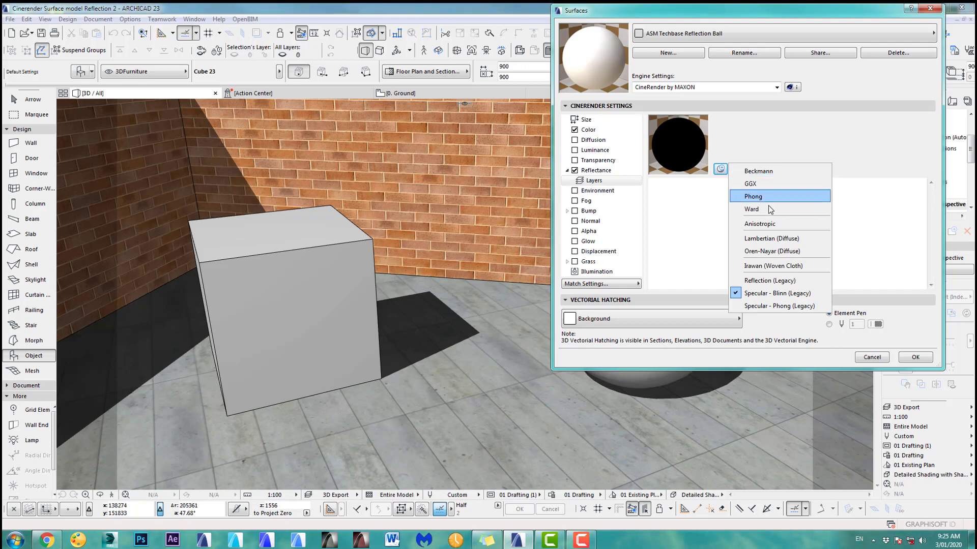
left_click(766, 226)
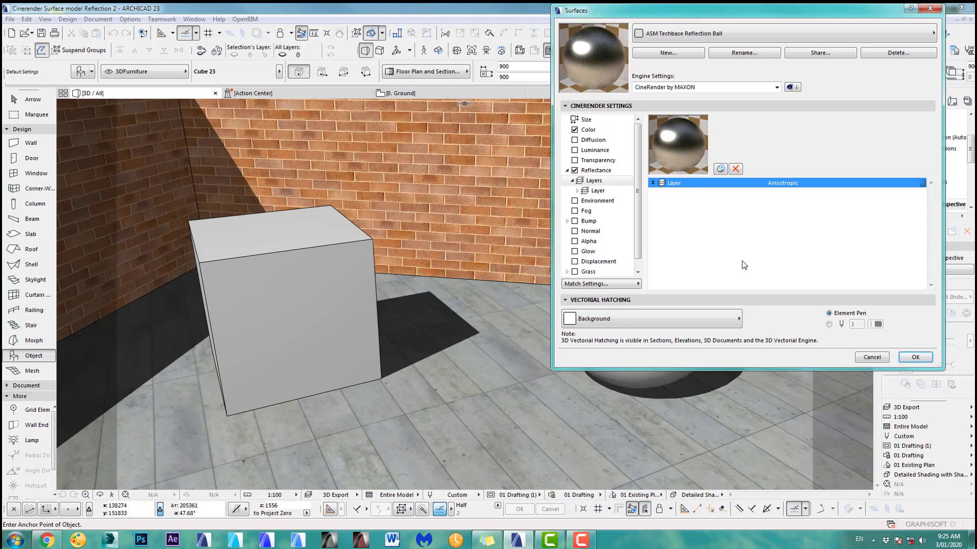
Open the Anisotropic layer's settings in an enlarged dialog, then accept the surface and render the scene.
left_click(598, 192)
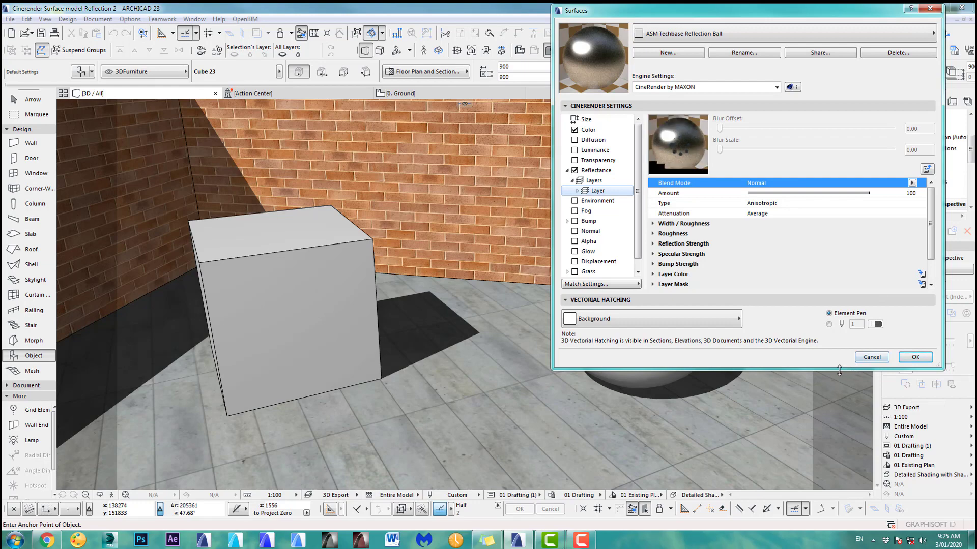
left_click_drag(834, 370, 836, 466)
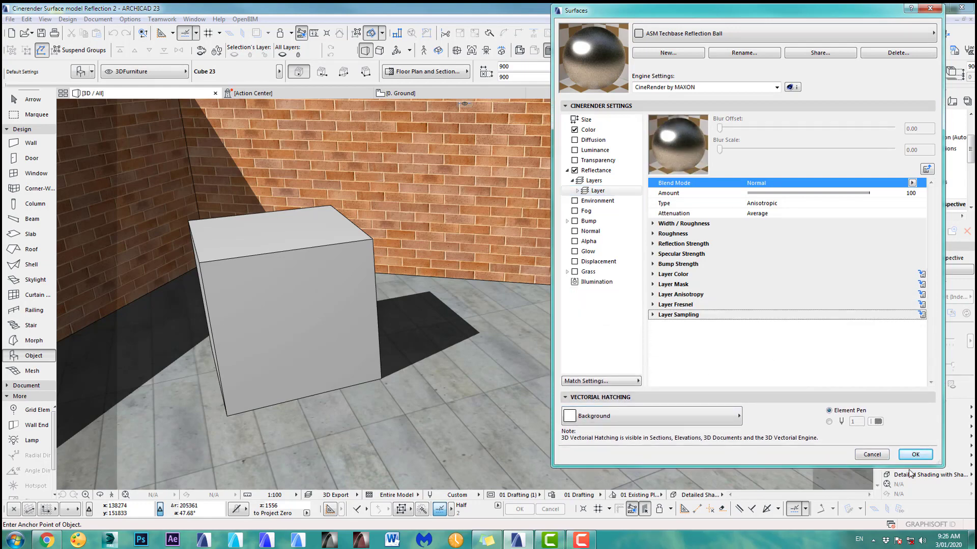
left_click(915, 455)
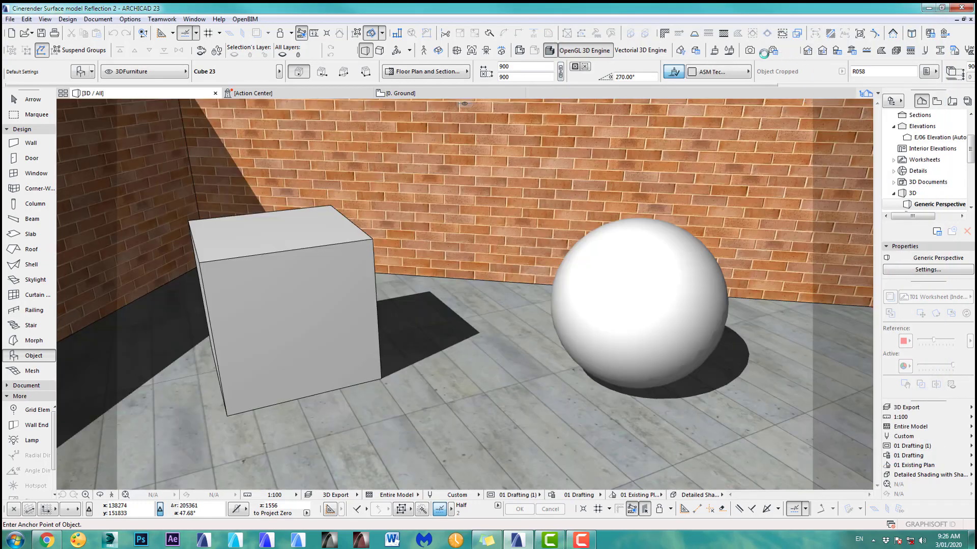
left_click(749, 51)
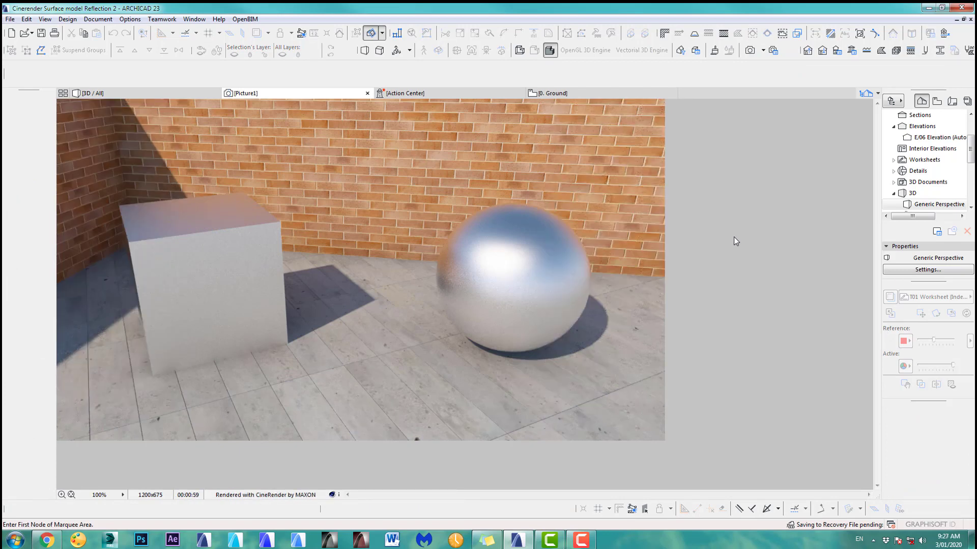
Reopen the ASM Techbase Reflection Ball surface settings and set the layer anisotropy's Re-projection to Planar.
left_click(714, 53)
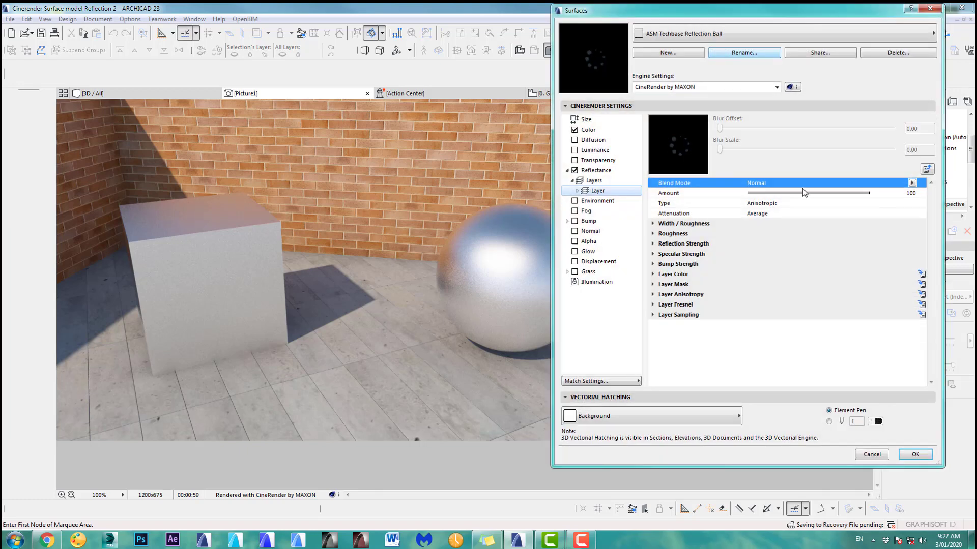
left_click(653, 295)
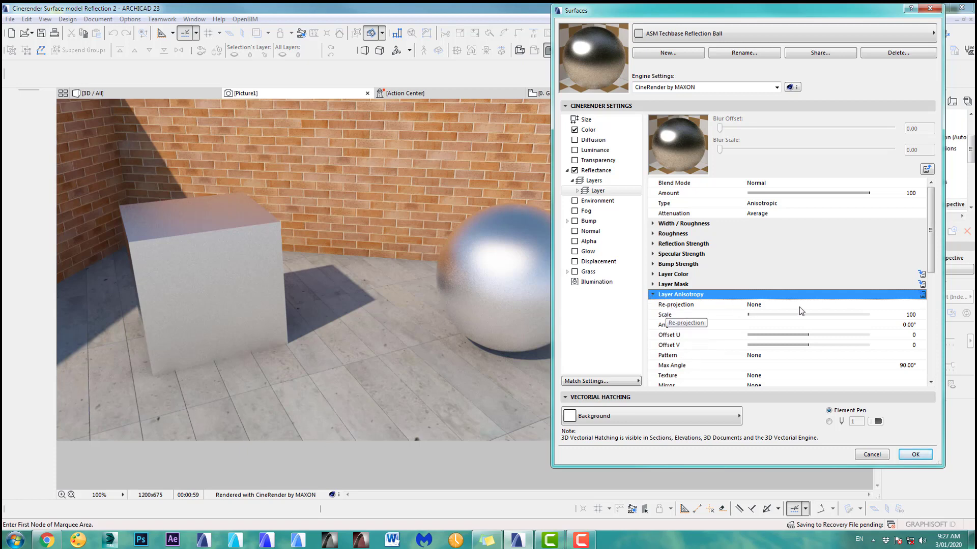
left_click(911, 305)
left_click(911, 305)
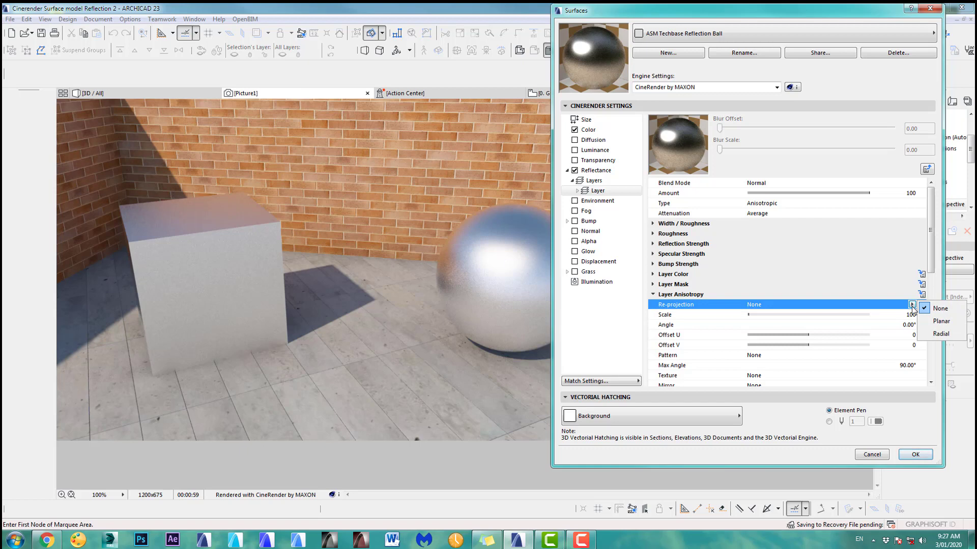
left_click(939, 321)
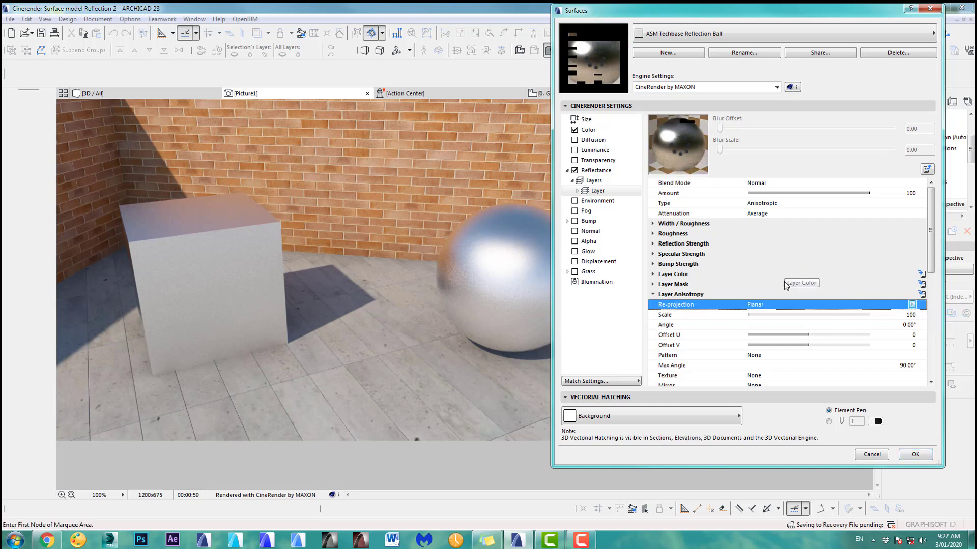
Try Radial re-projection with the Scale at 0, and return the Re-projection to Planar.
left_click(912, 304)
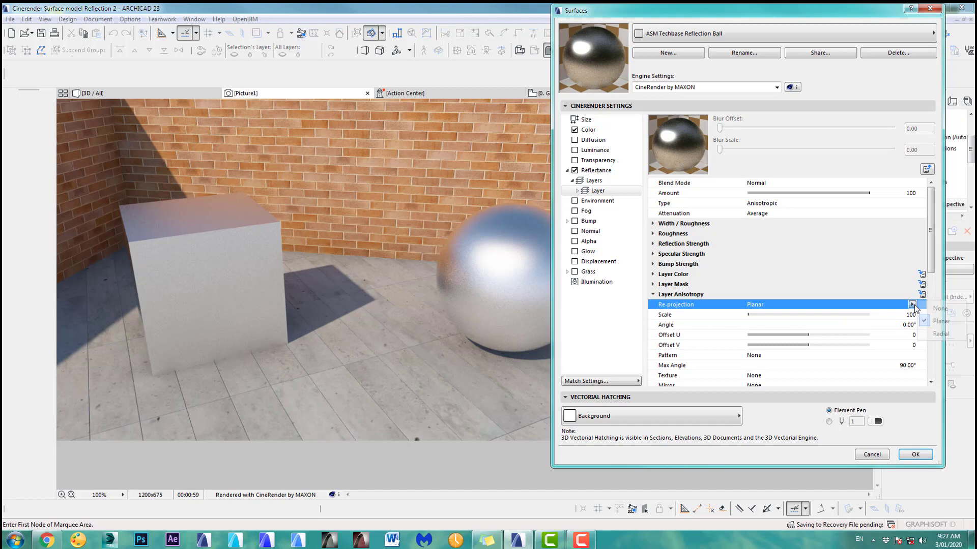
left_click(940, 334)
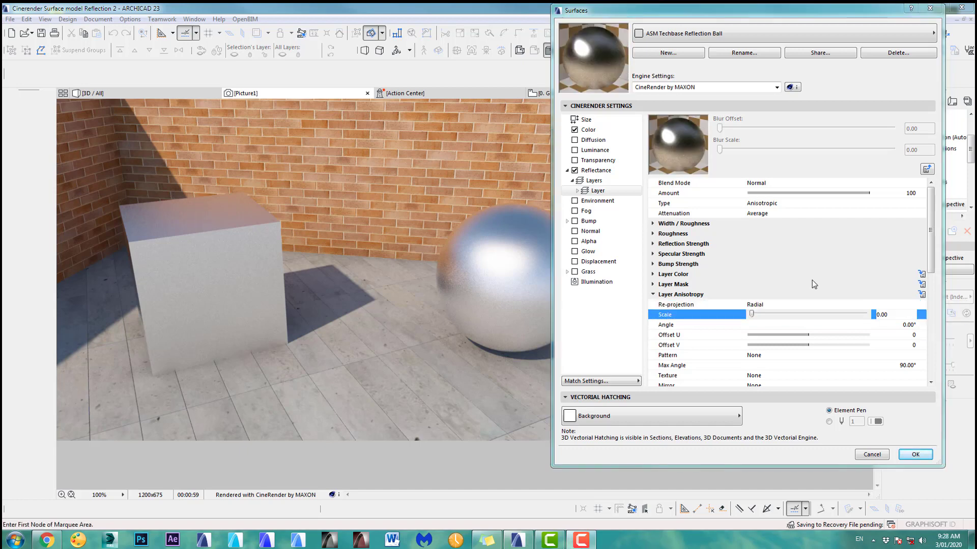
left_click(826, 305)
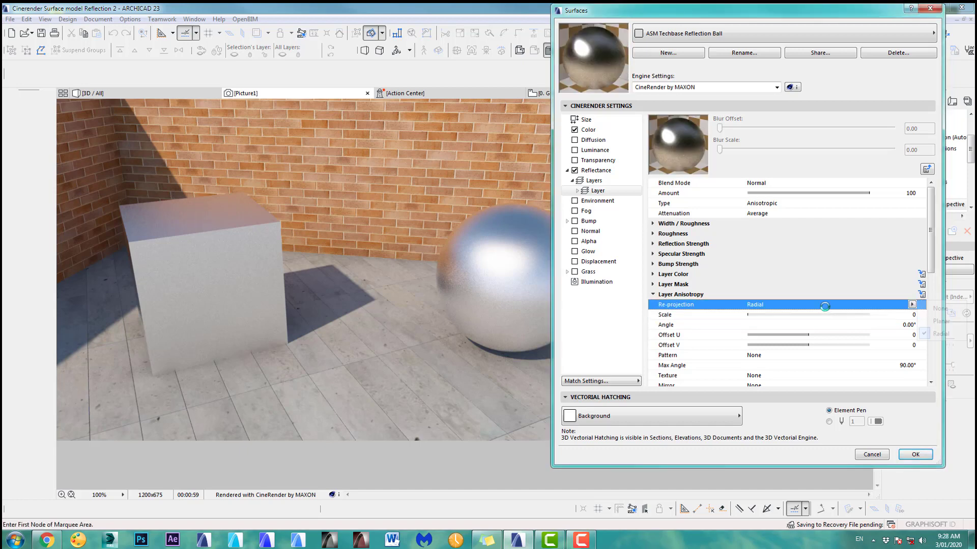
left_click(912, 304)
left_click(944, 324)
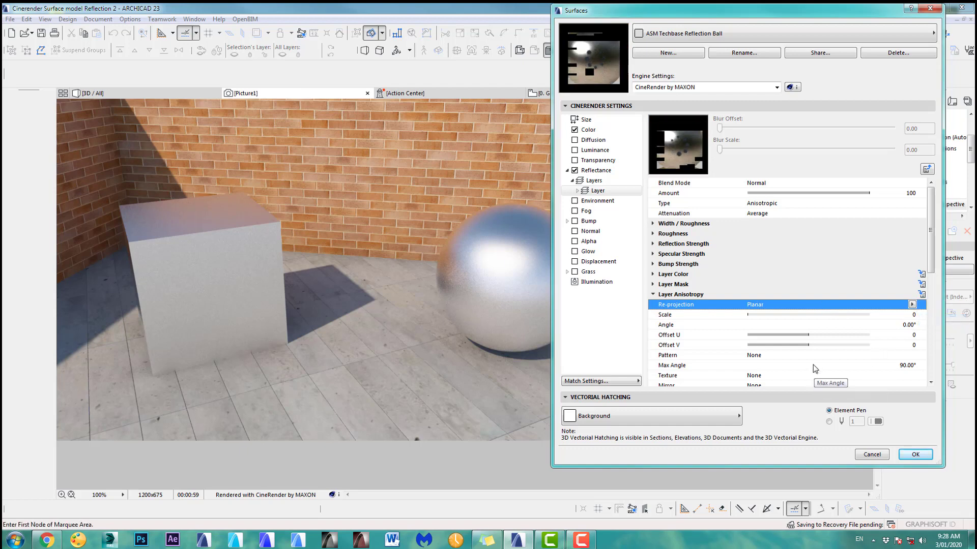
Choose the Circular pattern for the layer anisotropy and raise its Anisotropy to 100.
scroll(813, 364, "down", 5)
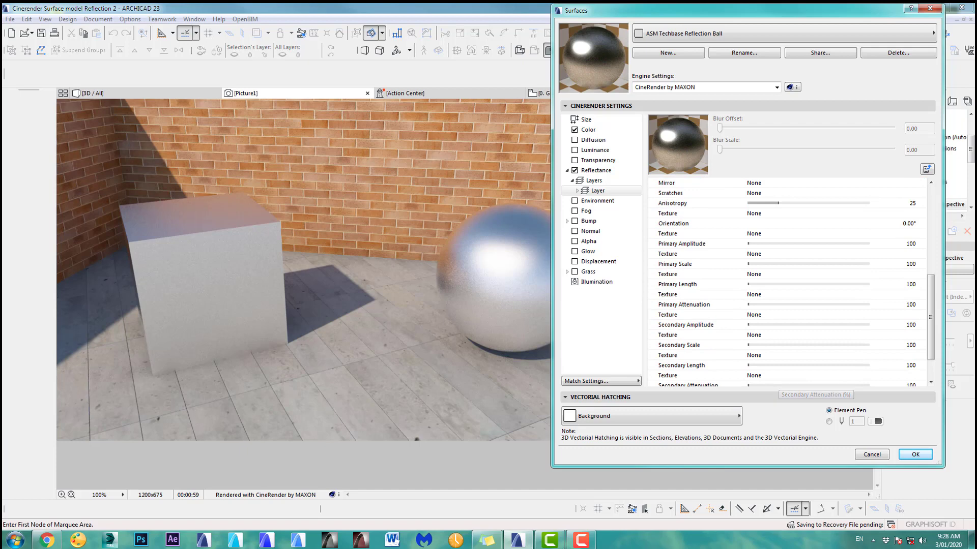
scroll(794, 346, "up", 2)
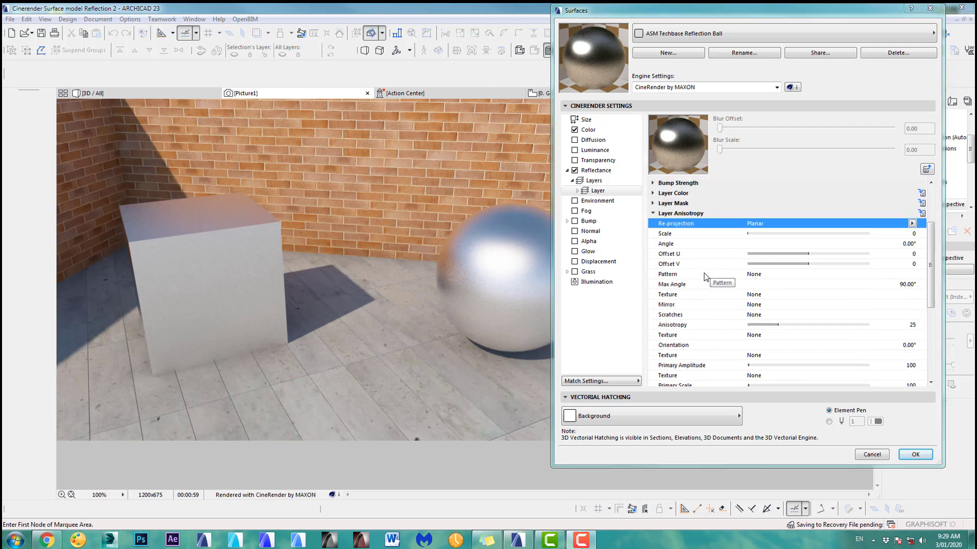
left_click(829, 275)
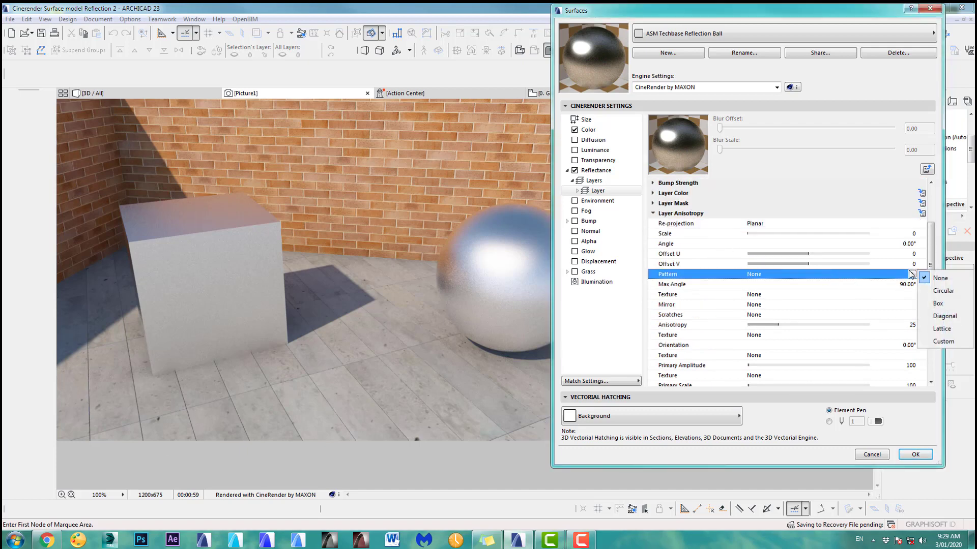
left_click(942, 291)
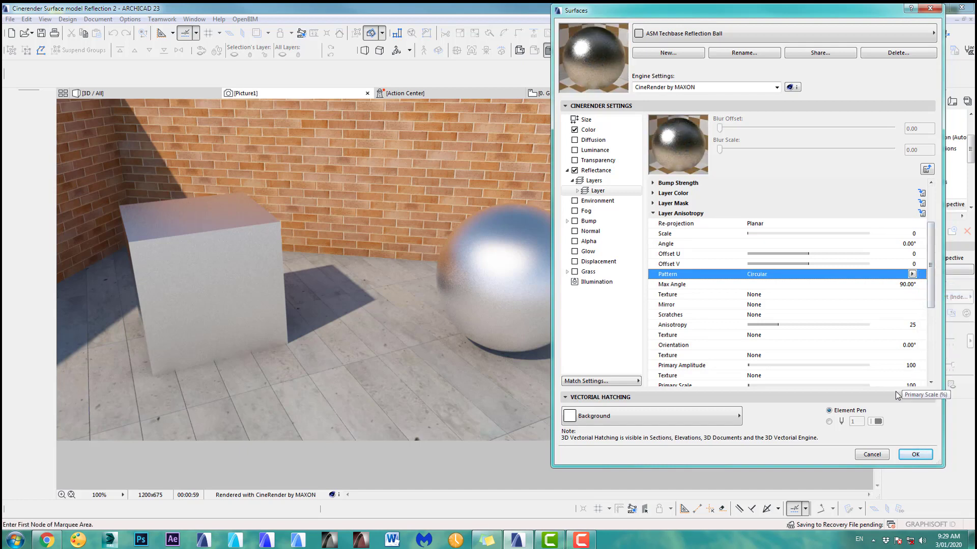
left_click(779, 326)
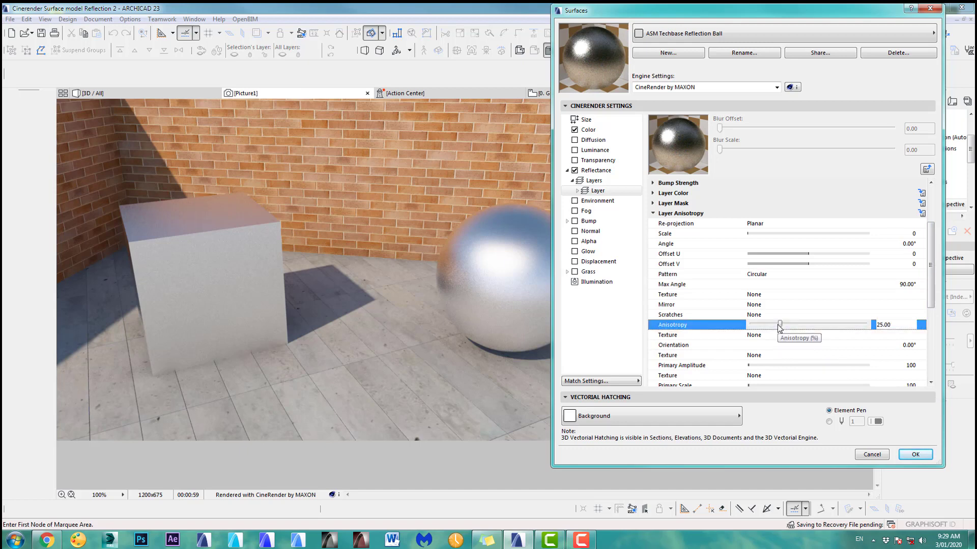
left_click_drag(778, 324, 849, 324)
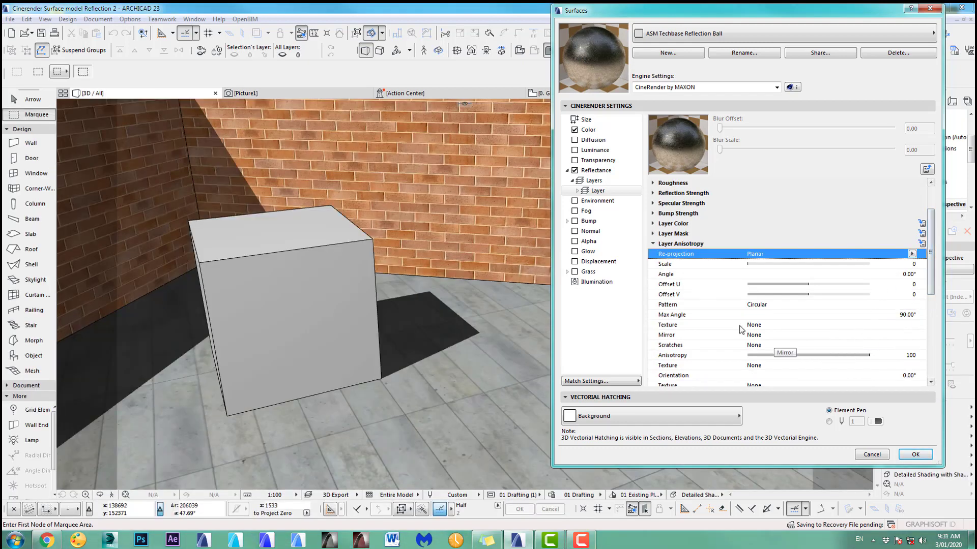
Set the layer anisotropy's Scale to 20, accept the surface settings, and render the scene.
left_click(868, 265)
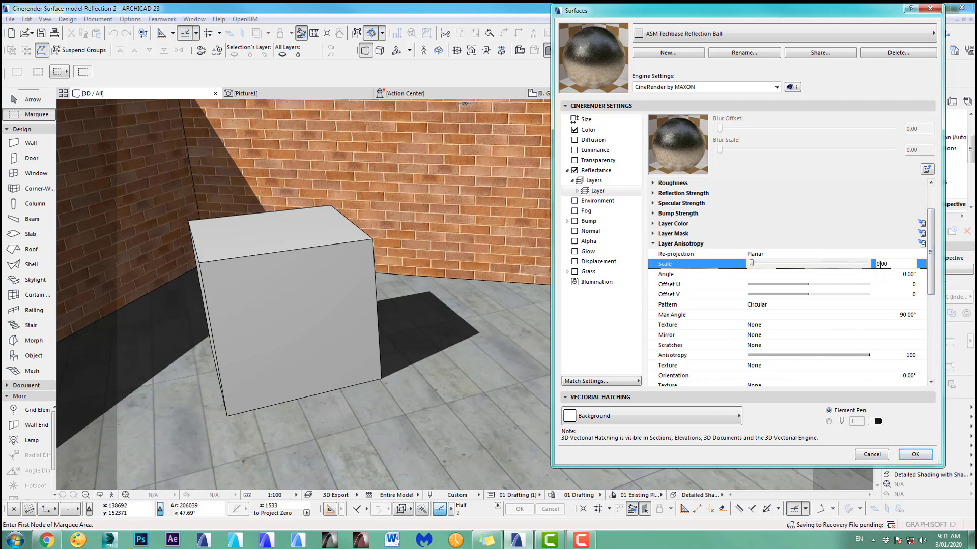
double_click(880, 264)
type("2")
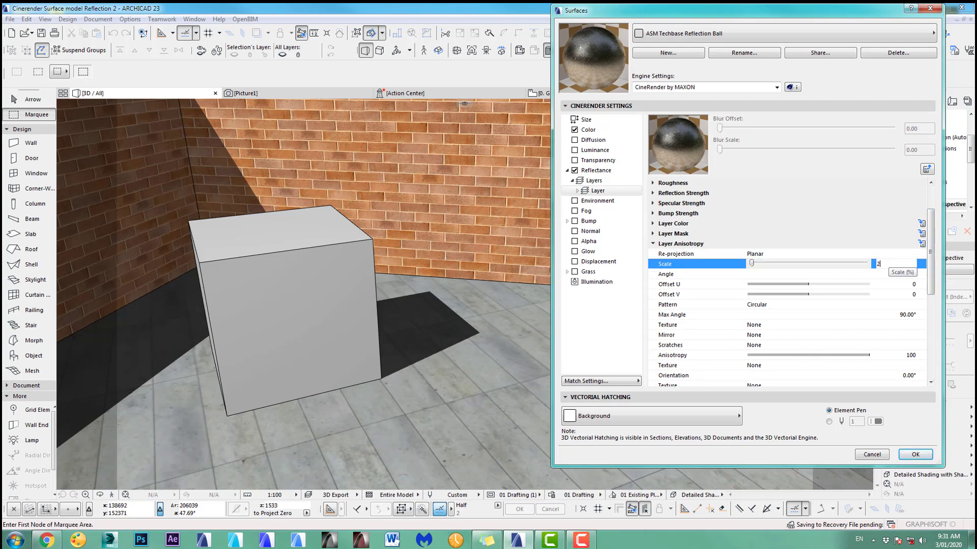
type("0")
key("Return")
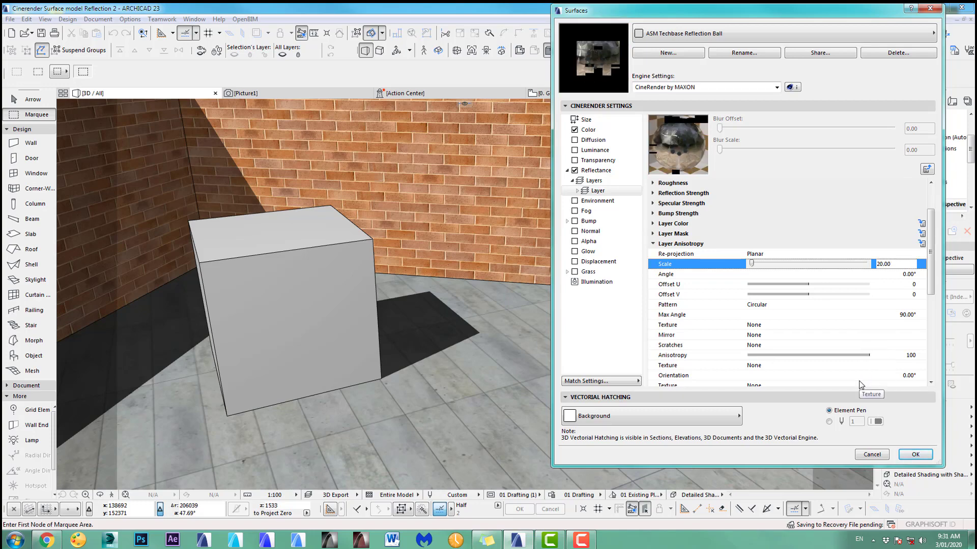
left_click(915, 454)
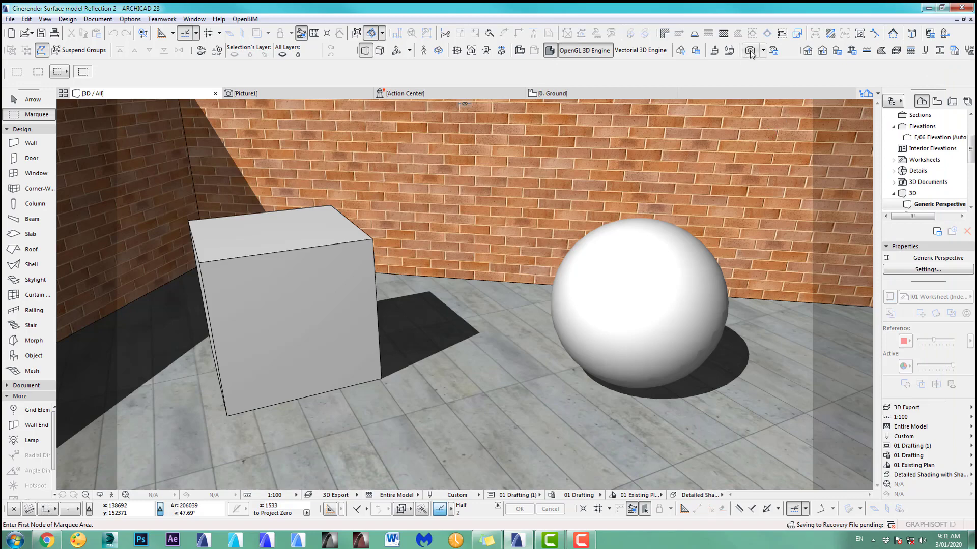
left_click(750, 51)
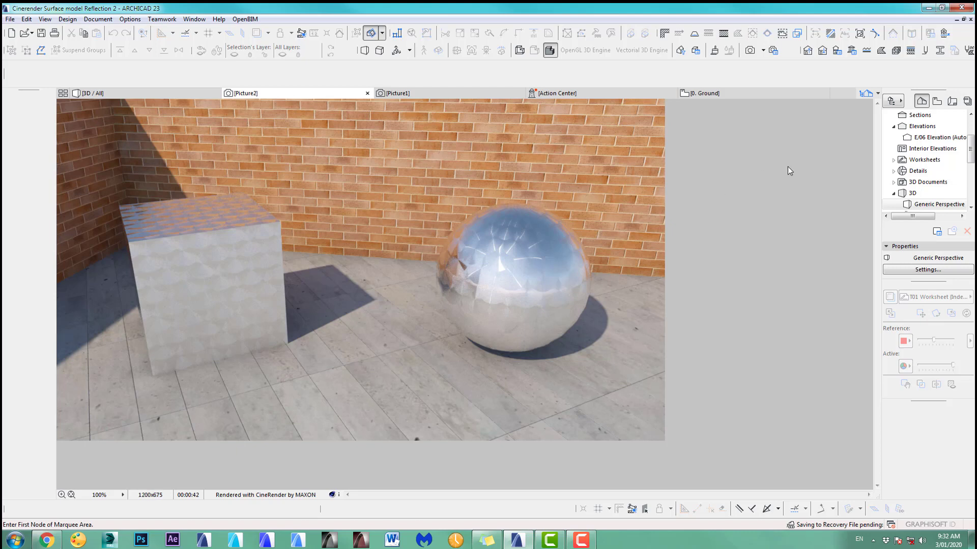
Select the floor slab in the 3D scene and replace its plank finish with a plain white ASM Techbase surface.
left_click(715, 51)
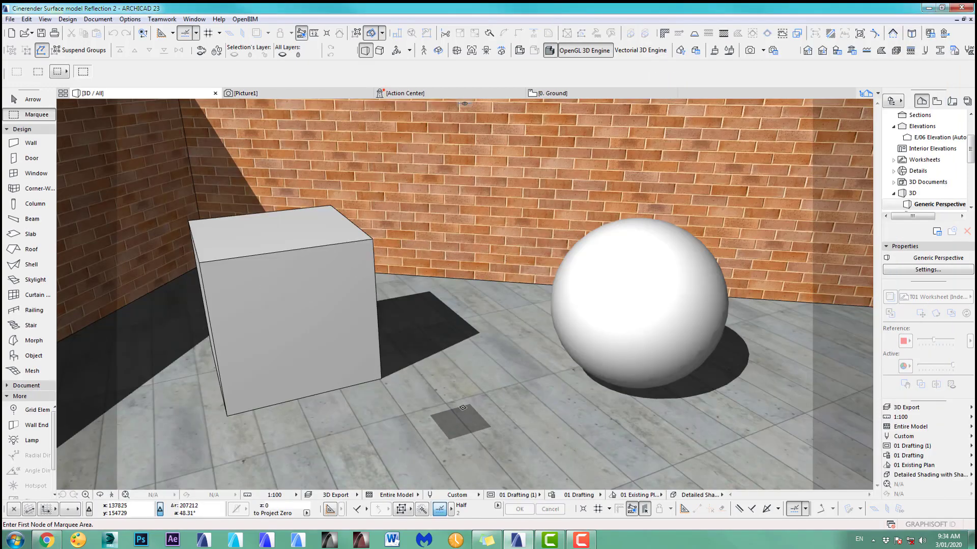
left_click(429, 403)
left_click(619, 71)
left_click(740, 144)
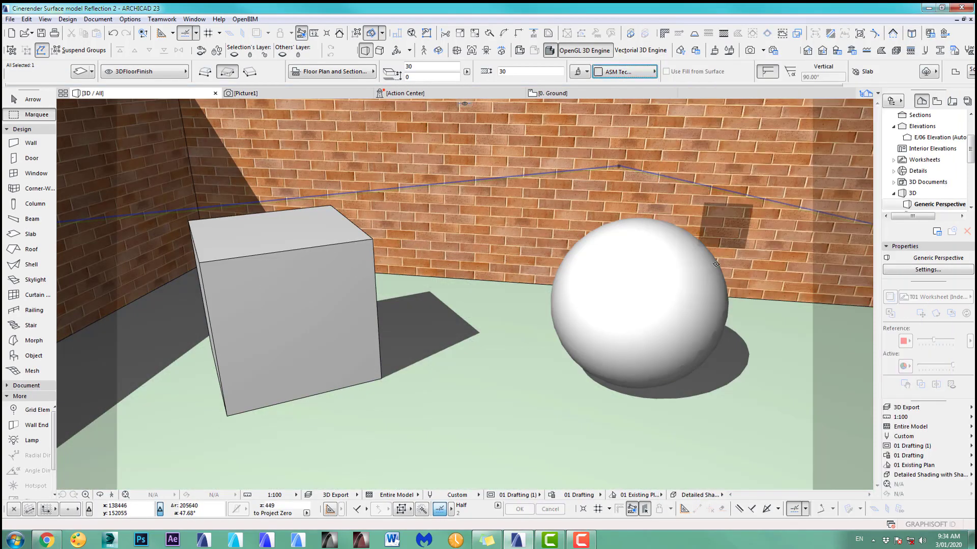
Assign the ASM_Timber_Plank_08 surface to both the sphere and the cube, and render the scene.
left_click(656, 285)
left_click(322, 286, "shift")
left_click(716, 71)
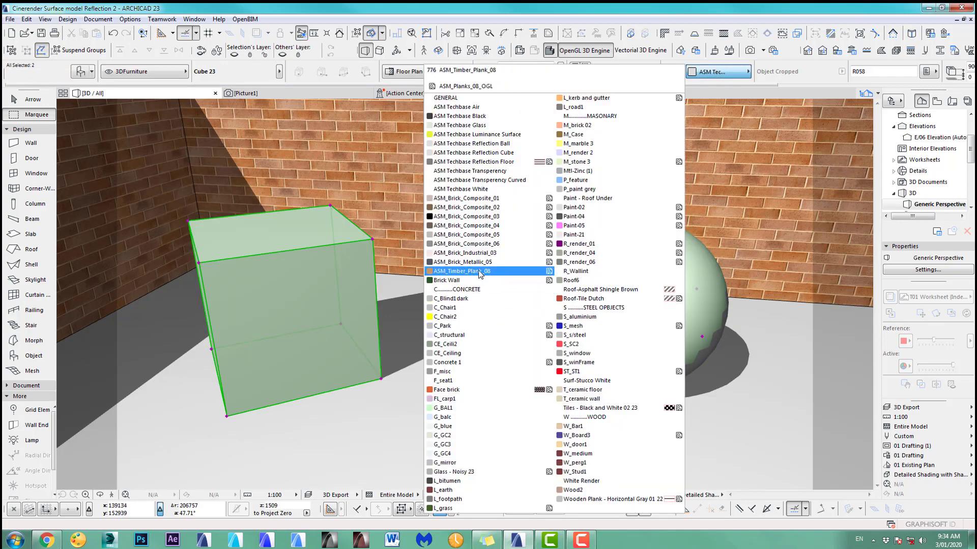
left_click(447, 271)
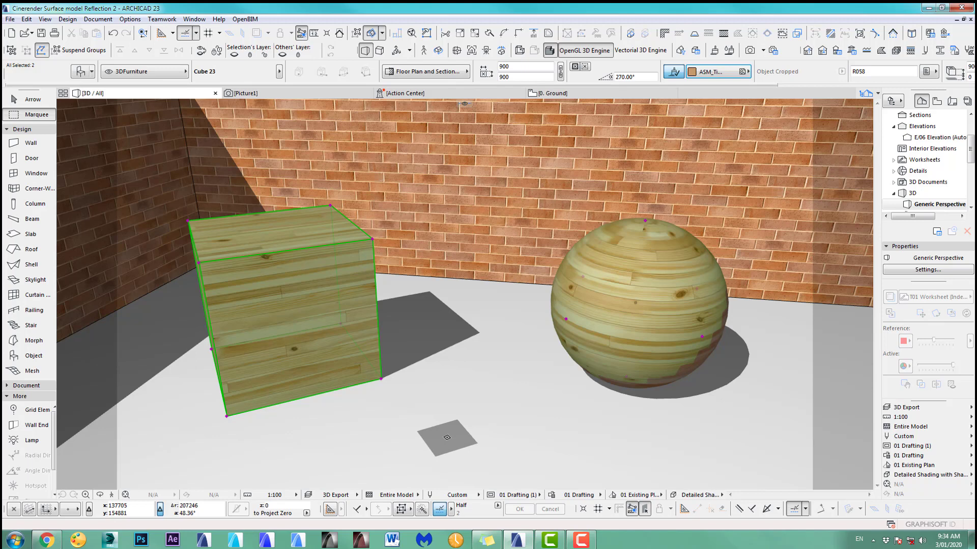
left_click(749, 51)
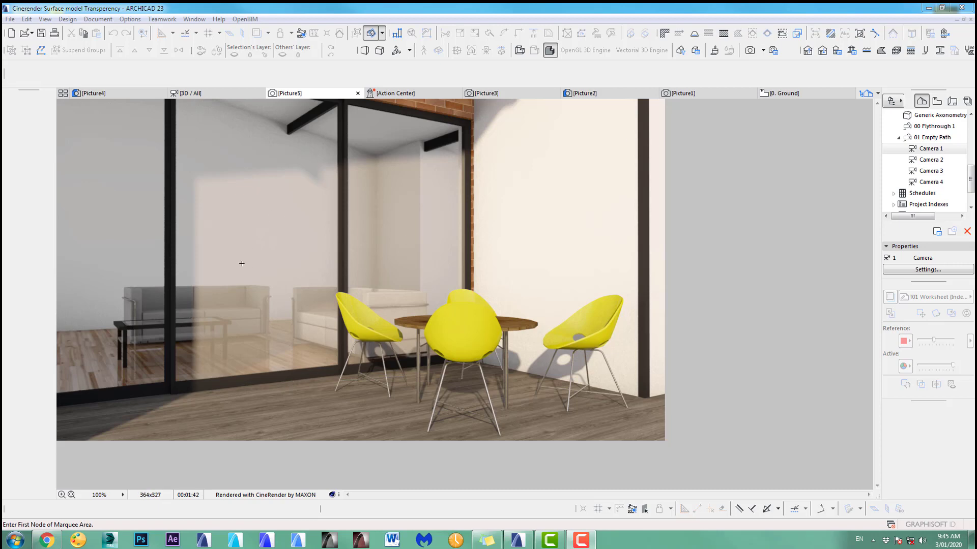
Open the ASM Techbase Transparency surface settings, enable Reflectance, and show its layers.
left_click(716, 50)
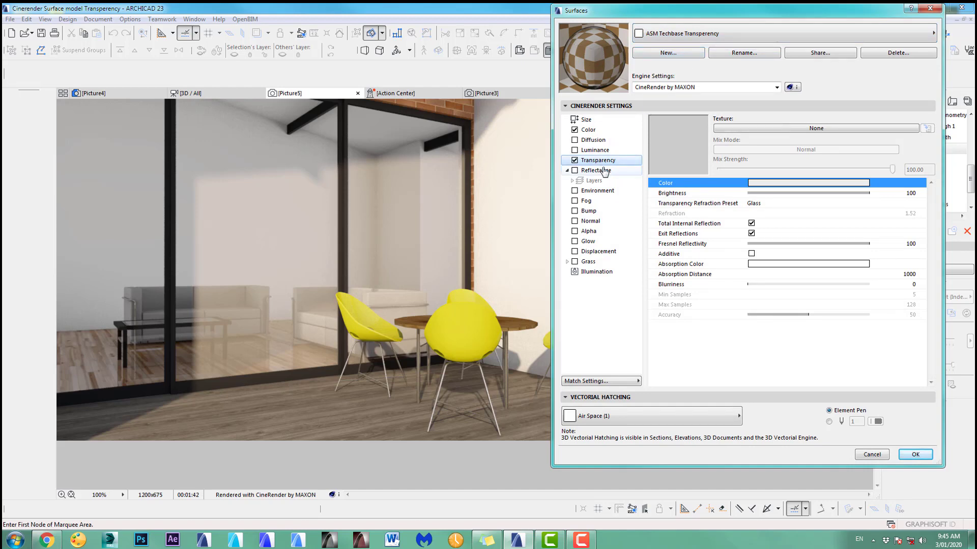
left_click(575, 171)
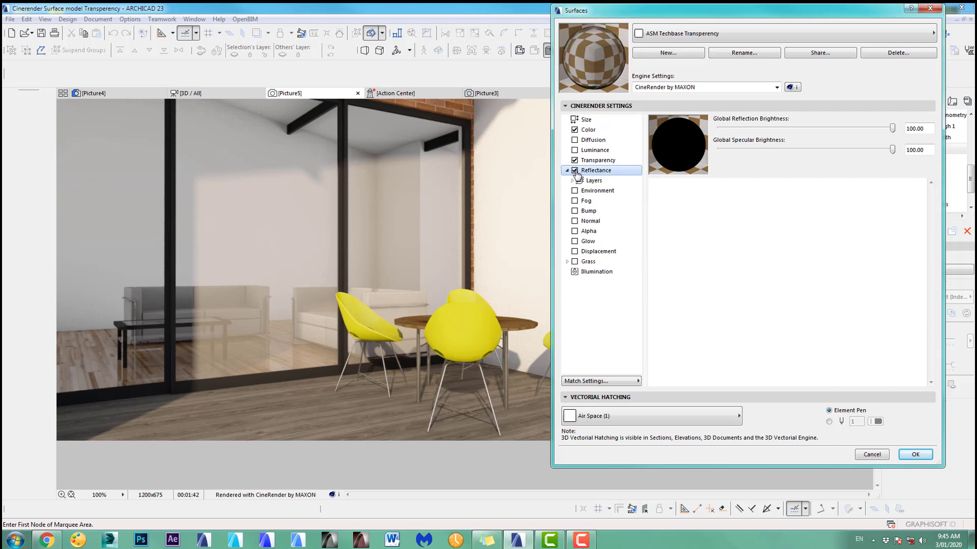
left_click(596, 181)
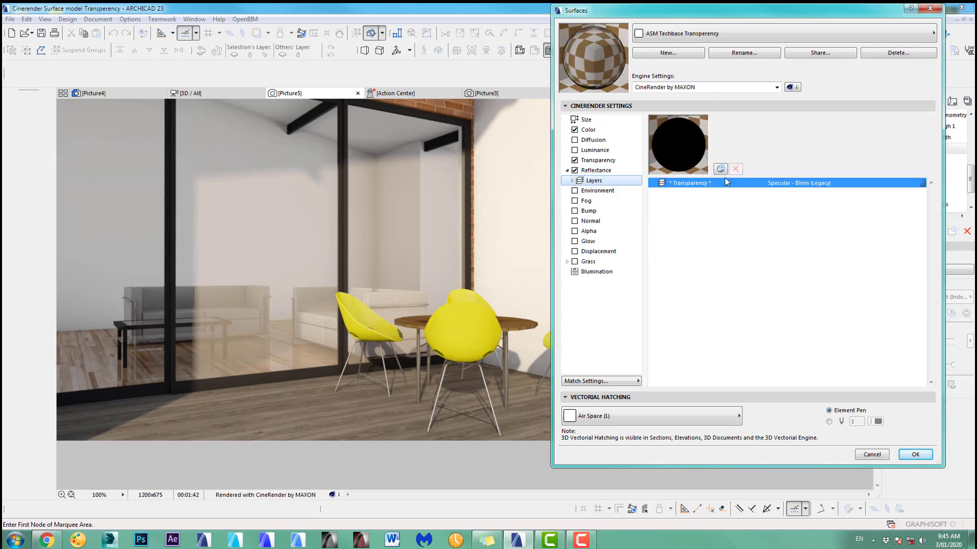
Add a Beckmann layer to the transparent surface's reflectance, accept the settings, and render the camera view.
left_click(721, 171)
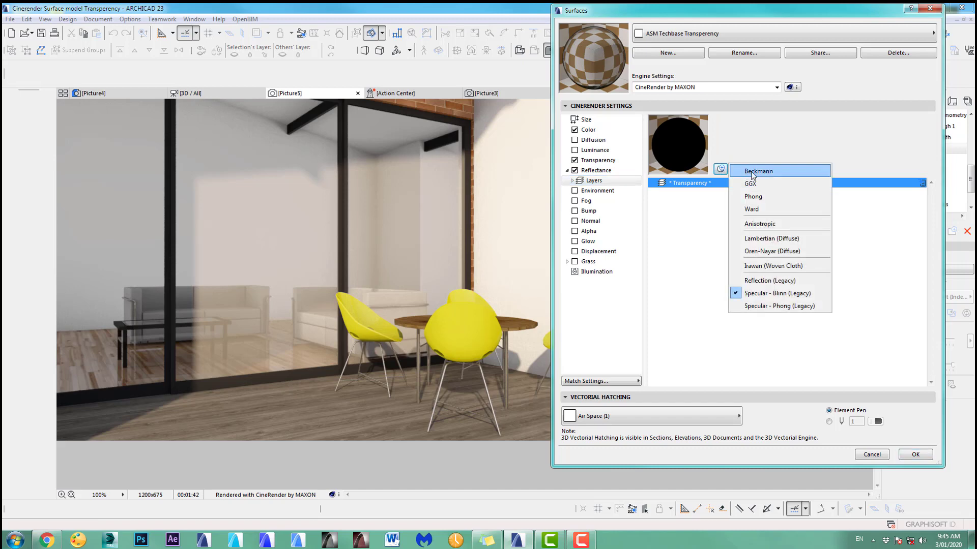
left_click(769, 173)
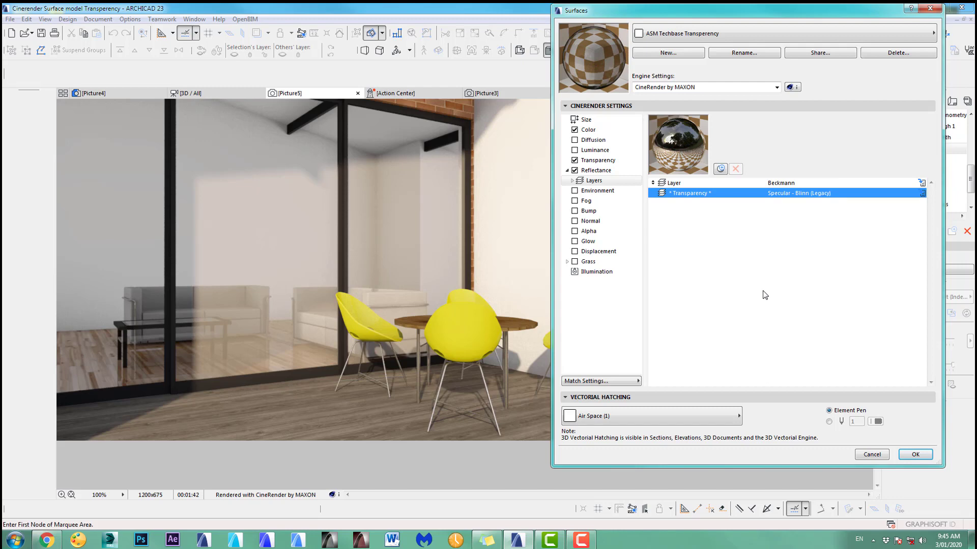
left_click(915, 454)
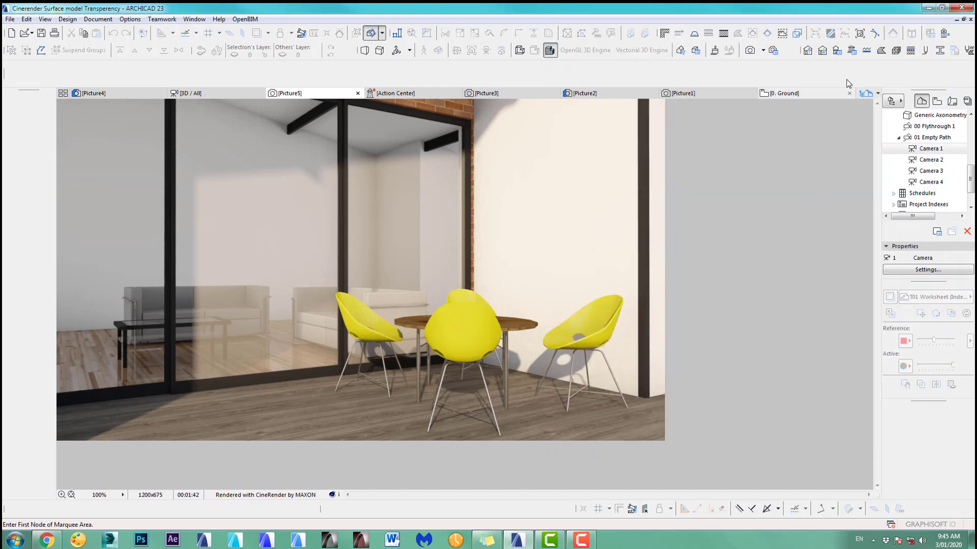
left_click(751, 51)
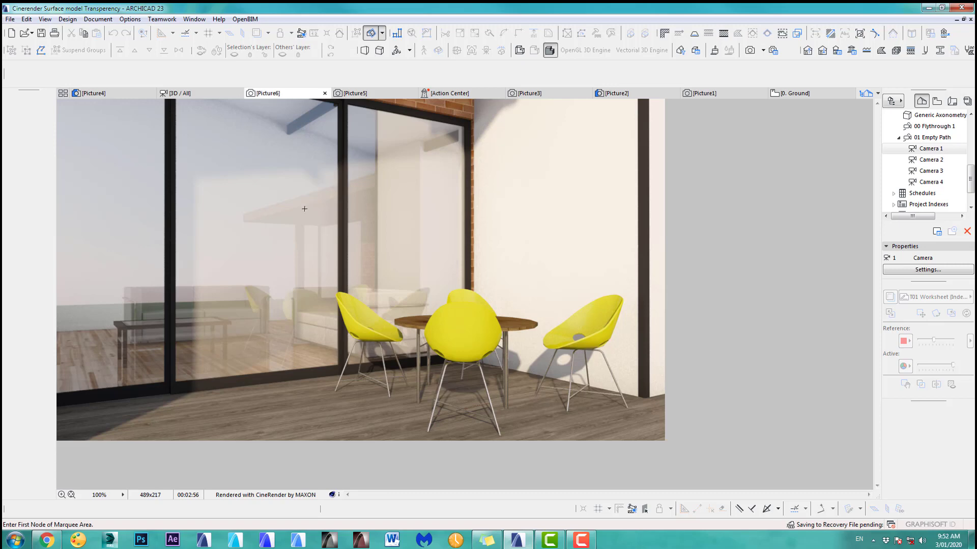
Set the base colour of the ASM Techbase Transparency surface to black, accept the settings, and render the camera view.
left_click(715, 51)
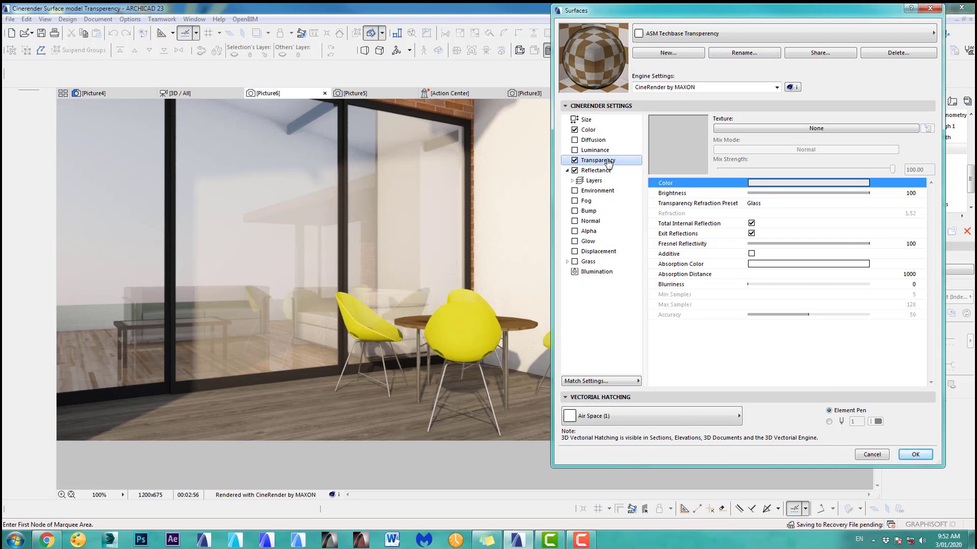
left_click(598, 130)
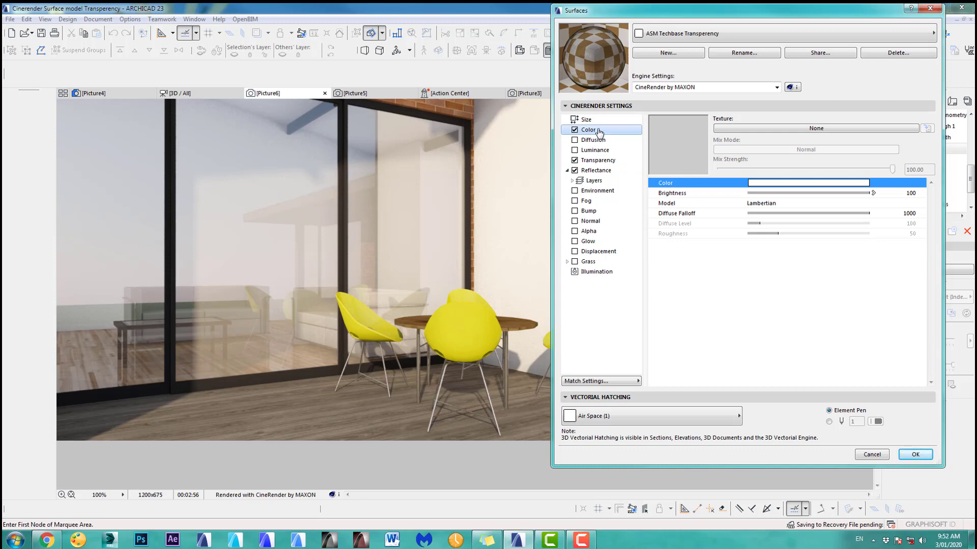
left_click(789, 183)
left_click_drag(595, 191, 595, 237)
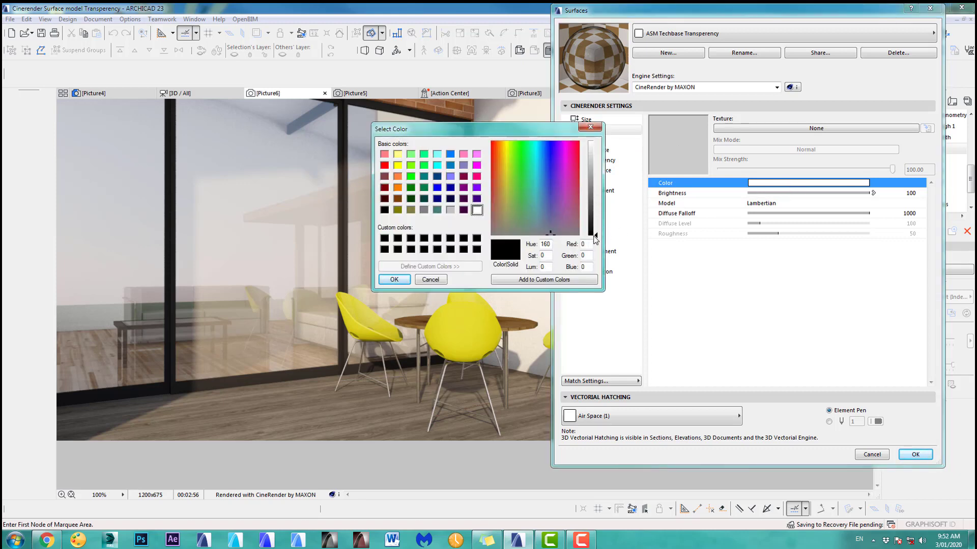
left_click(395, 280)
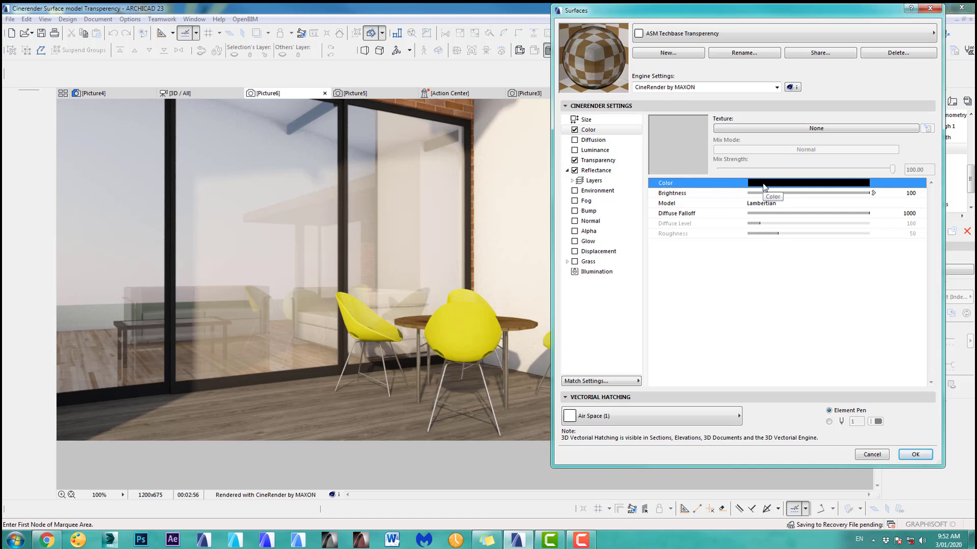
left_click(915, 456)
left_click(749, 50)
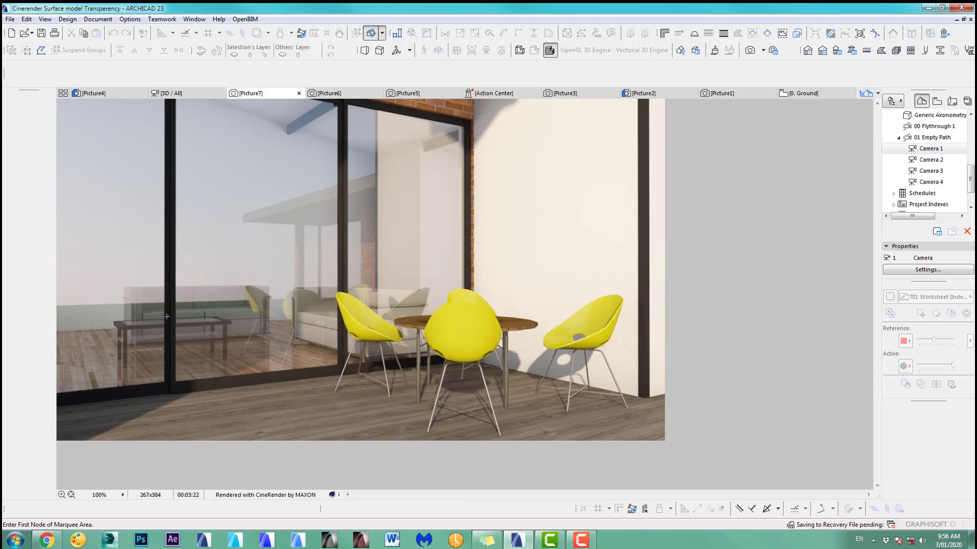
Compare the new render of the glass doors with the previous picture, and return to the 3D scene.
left_click(336, 94)
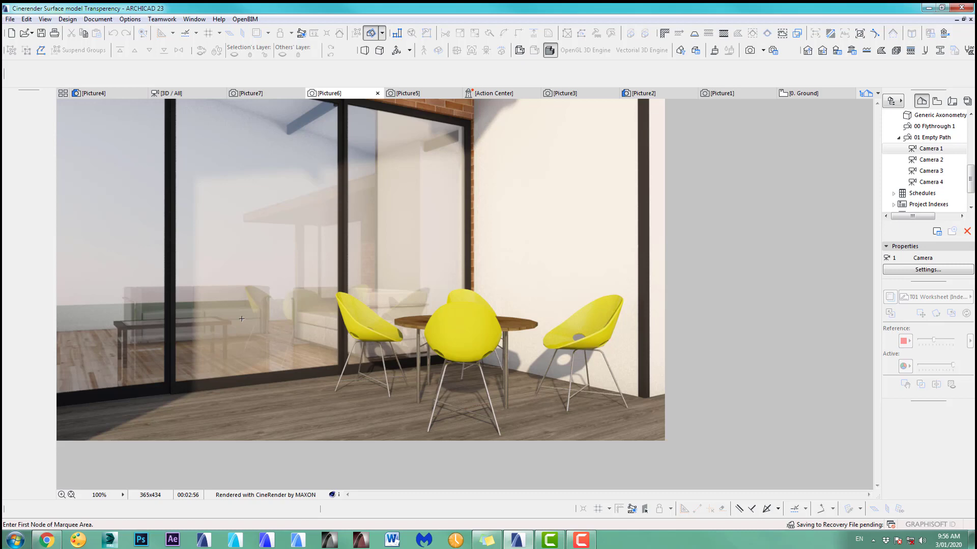
left_click(279, 93)
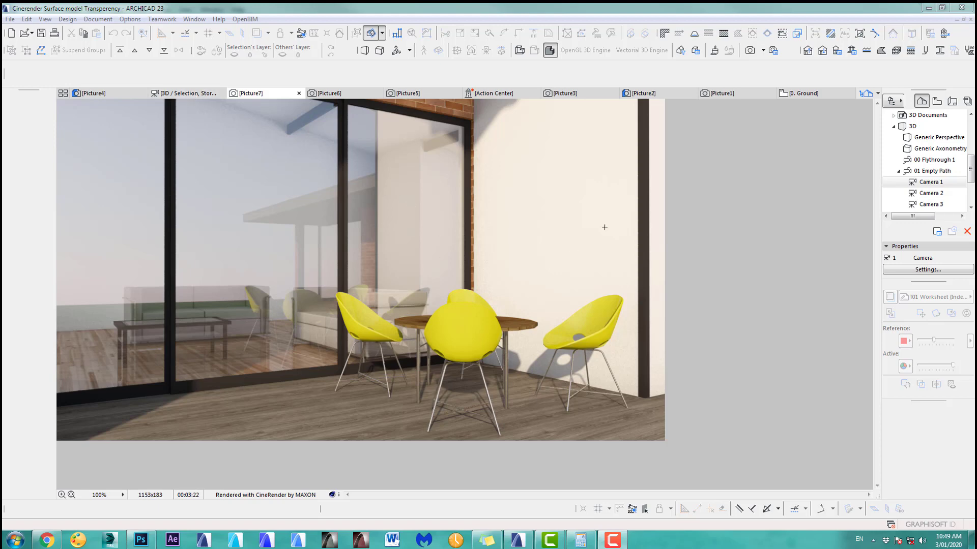
left_click(187, 94)
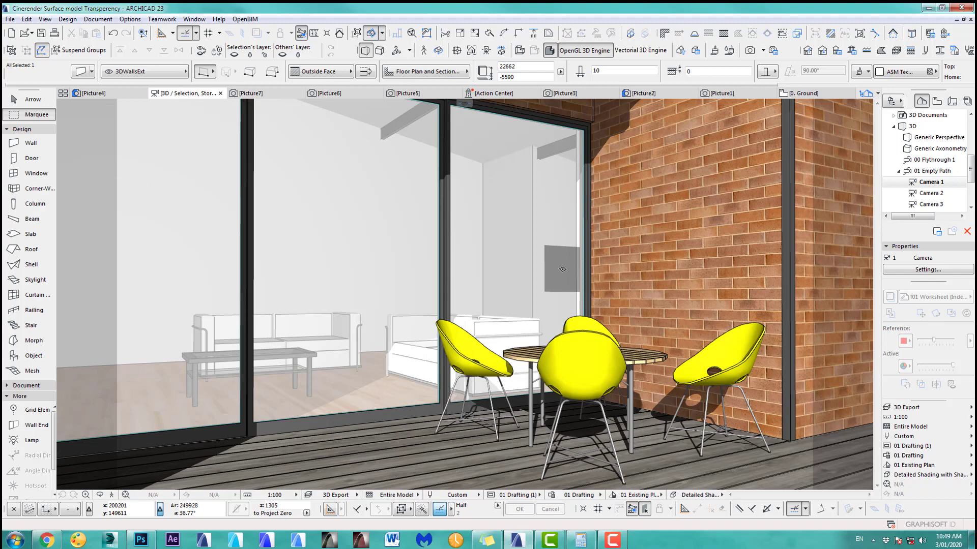
On the ground floor plan, select the house together with the separate angled wall, and show the selection in 3D.
key("F2")
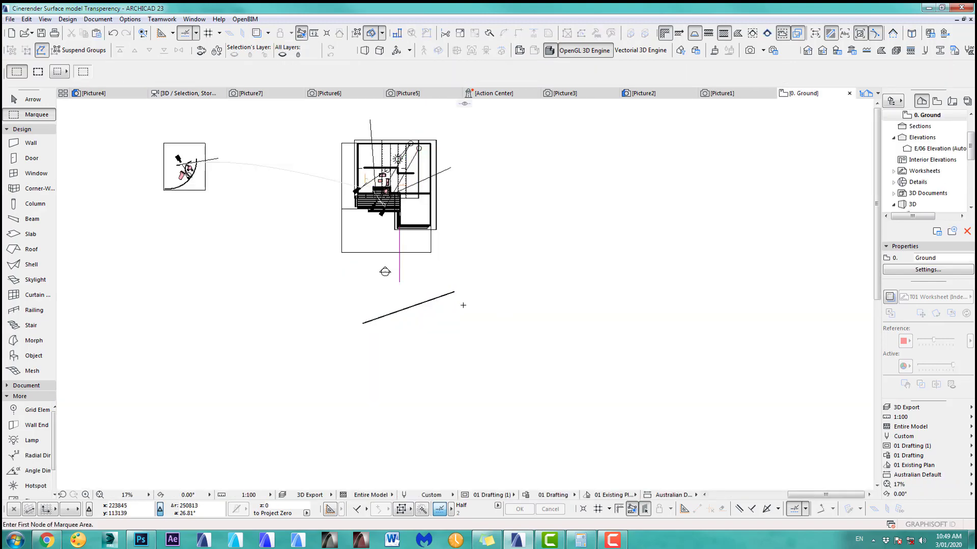
left_click(455, 291, "shift")
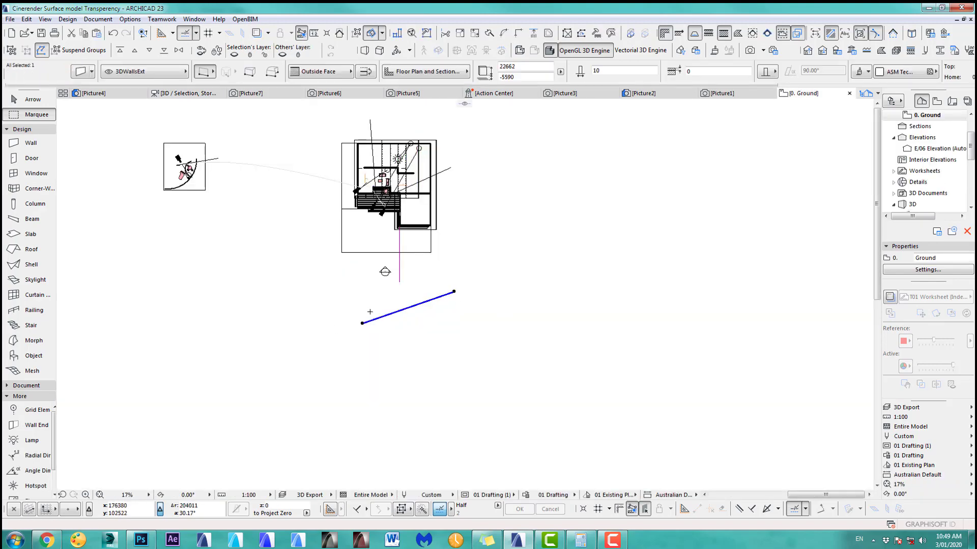
key("Escape")
left_click(33, 99)
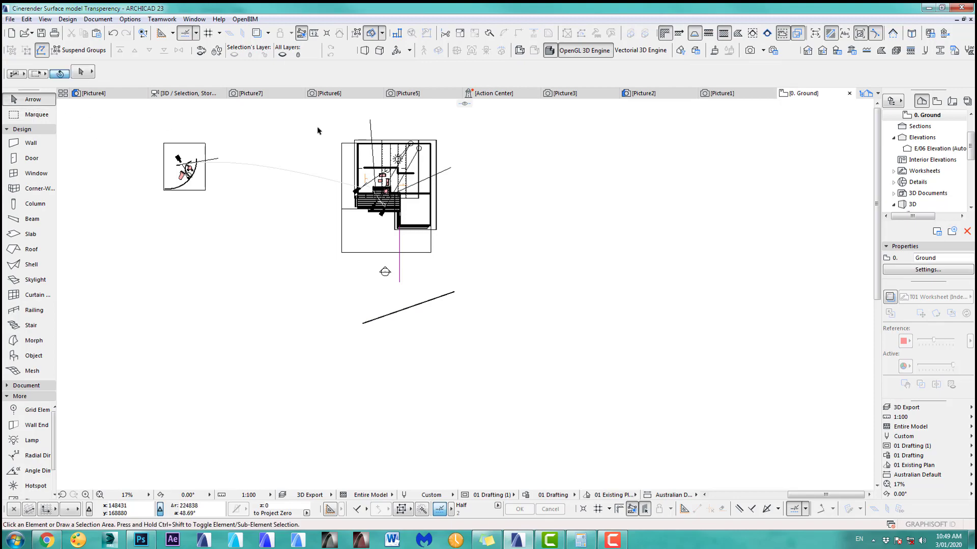
left_click_drag(317, 127, 464, 354)
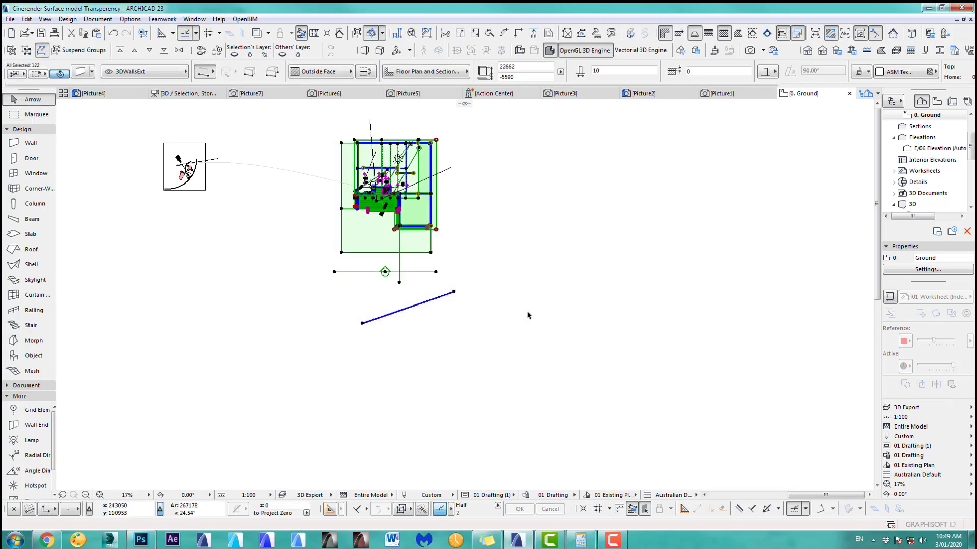
key("F5")
scroll(399, 342, "down", 8)
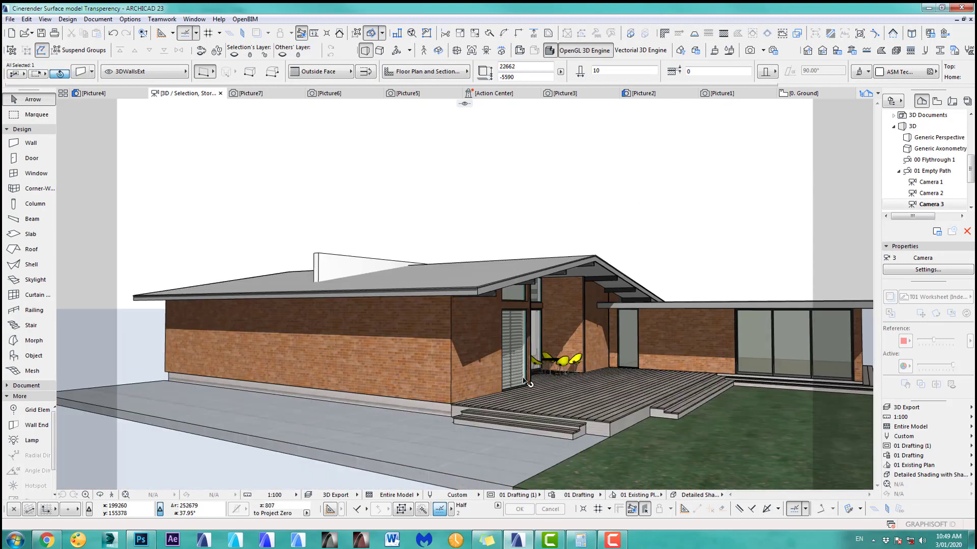
Select the wall carrying the house photo and examine the Color and Illumination settings of its ASM Techbase Background surface.
middle_click_drag(585, 348, 515, 373, "shift")
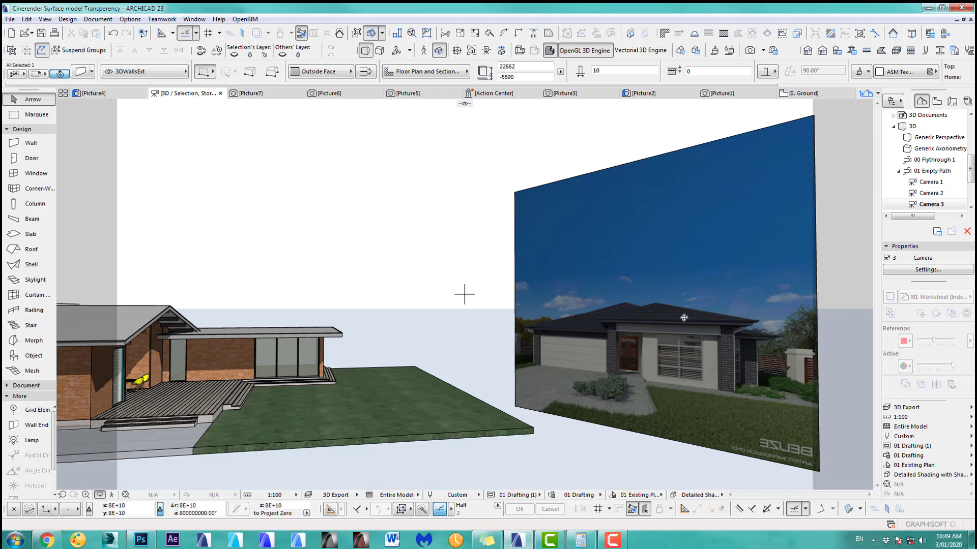
scroll(643, 360, "down", 2)
scroll(643, 360, "down", 1)
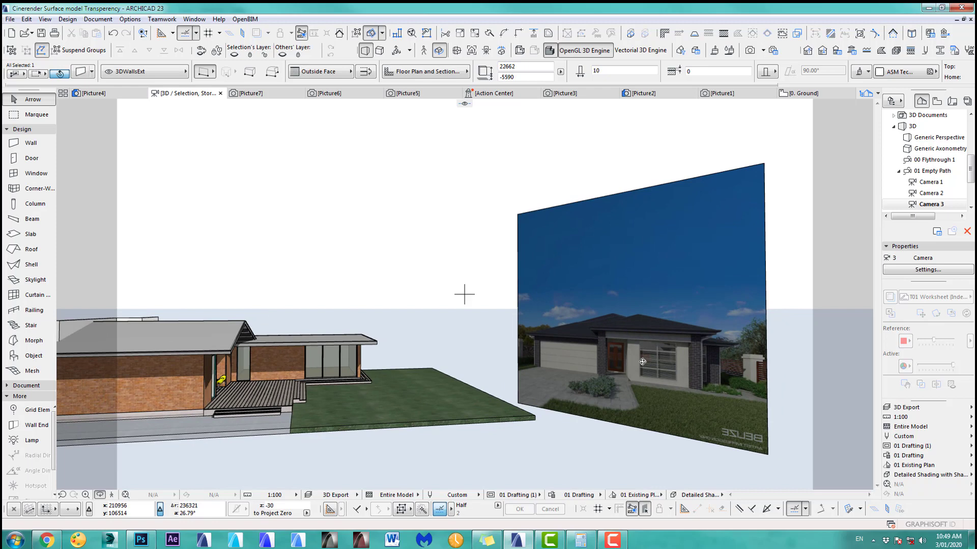
left_click(727, 241)
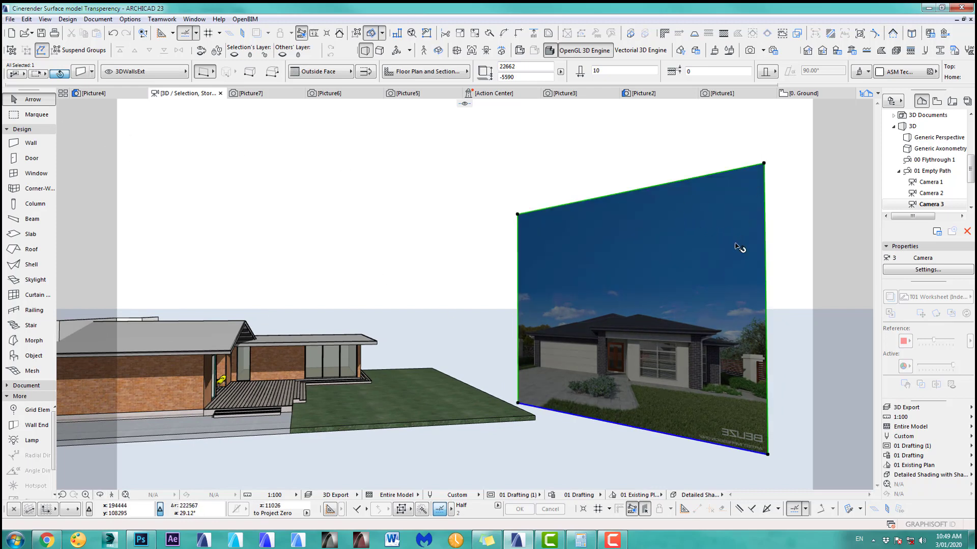
left_click(716, 51)
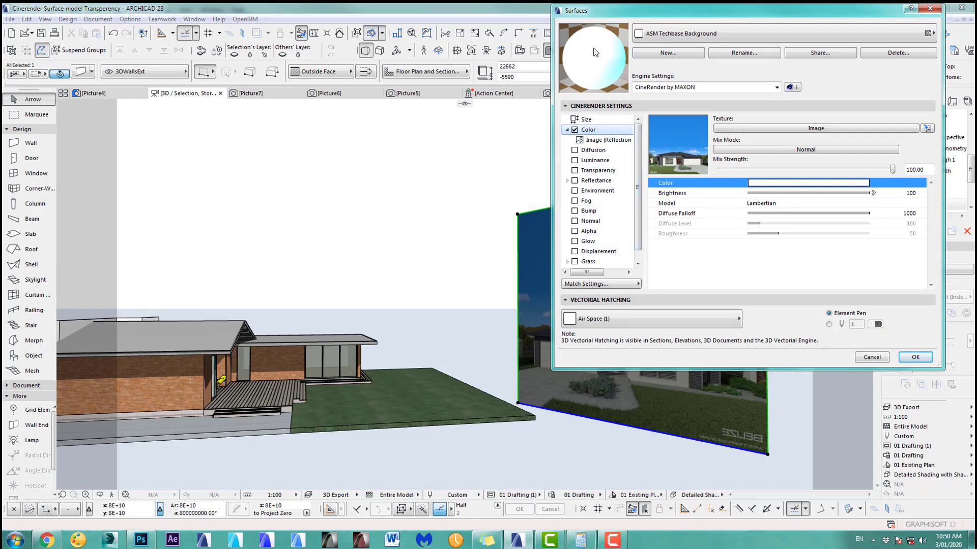
scroll(639, 241, "down", 1)
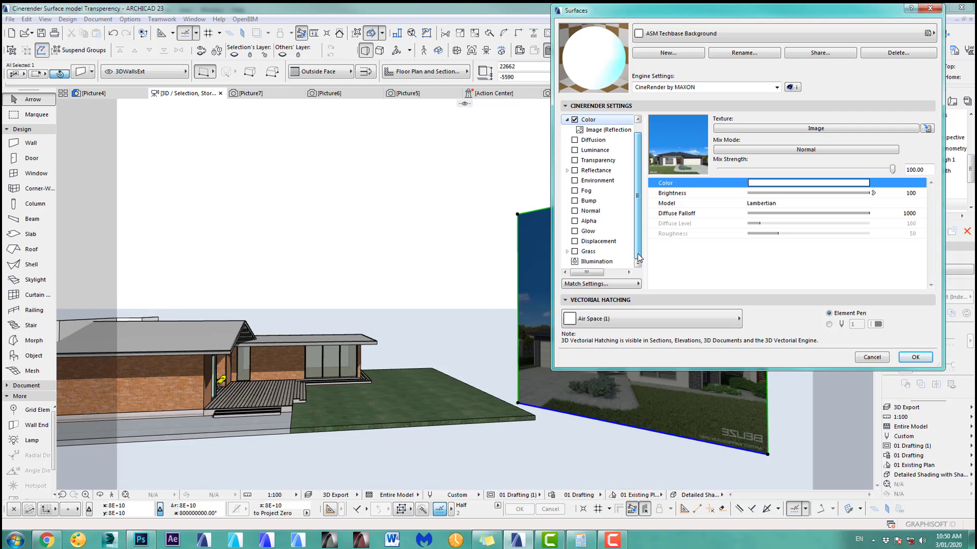
left_click(595, 262)
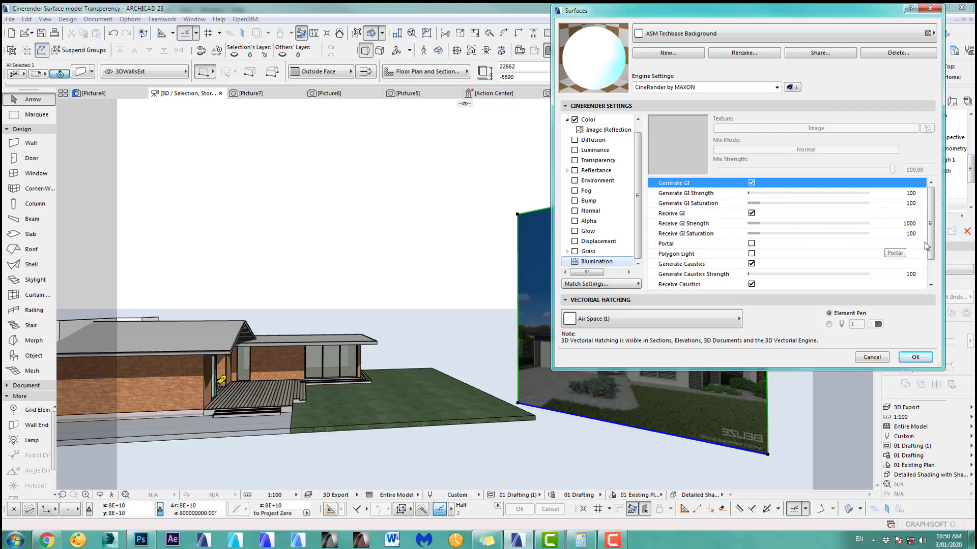
Set the background surface's Receive GI Strength to 500 and accept the surface settings.
left_click(909, 224)
double_click(909, 225)
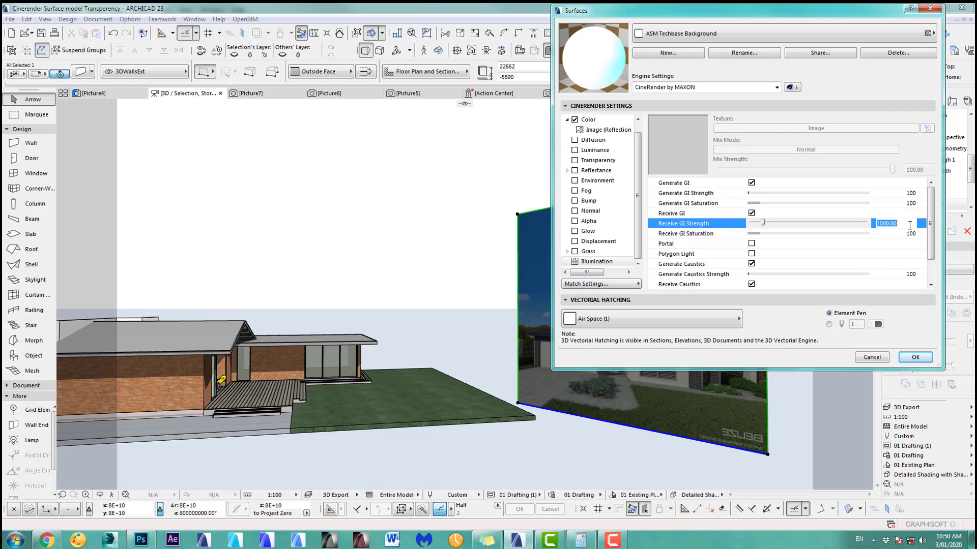
type("5")
left_click(910, 235)
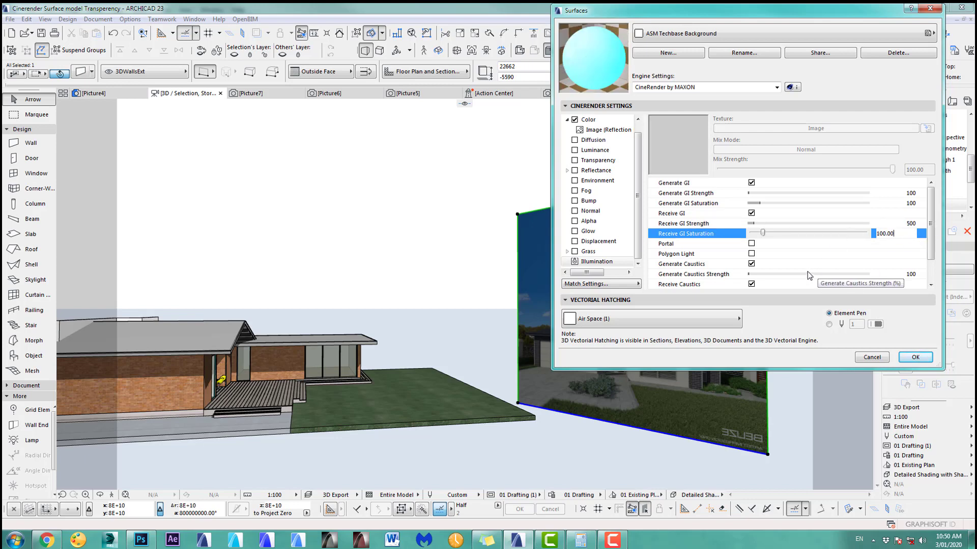
left_click(915, 357)
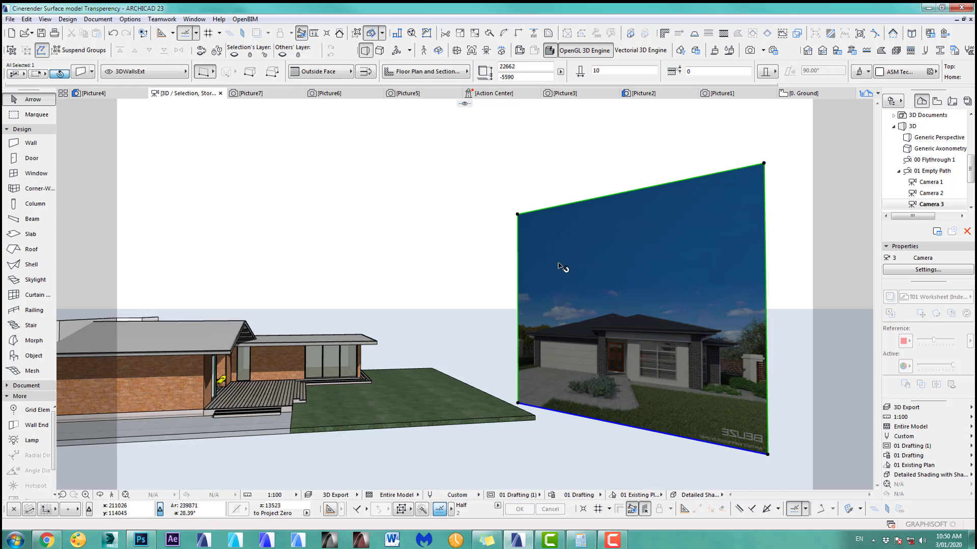
Deselect the background wall, return to the Camera 1 view, and render it.
left_click(355, 286)
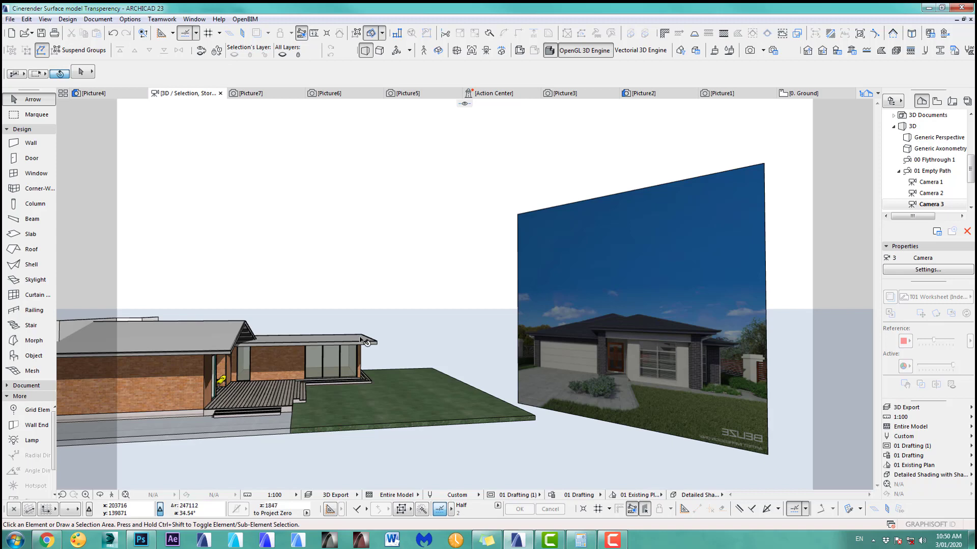
middle_click_drag(404, 379, 317, 451, "shift")
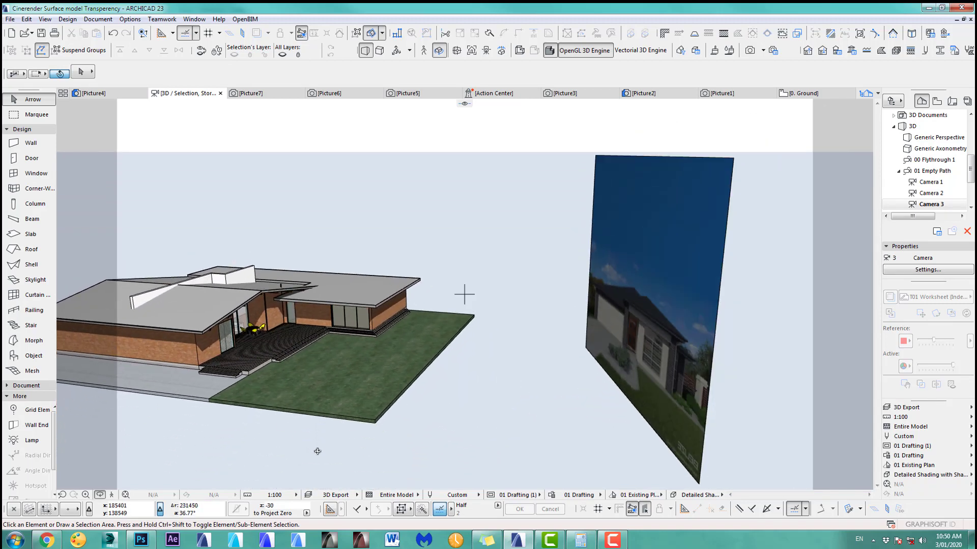
middle_click_drag(483, 388, 787, 287, "shift")
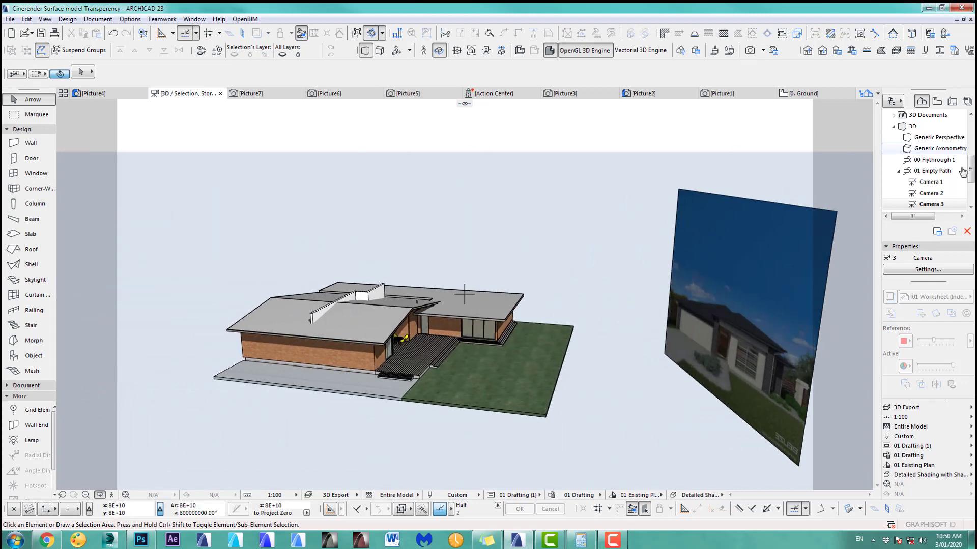
left_click(931, 182)
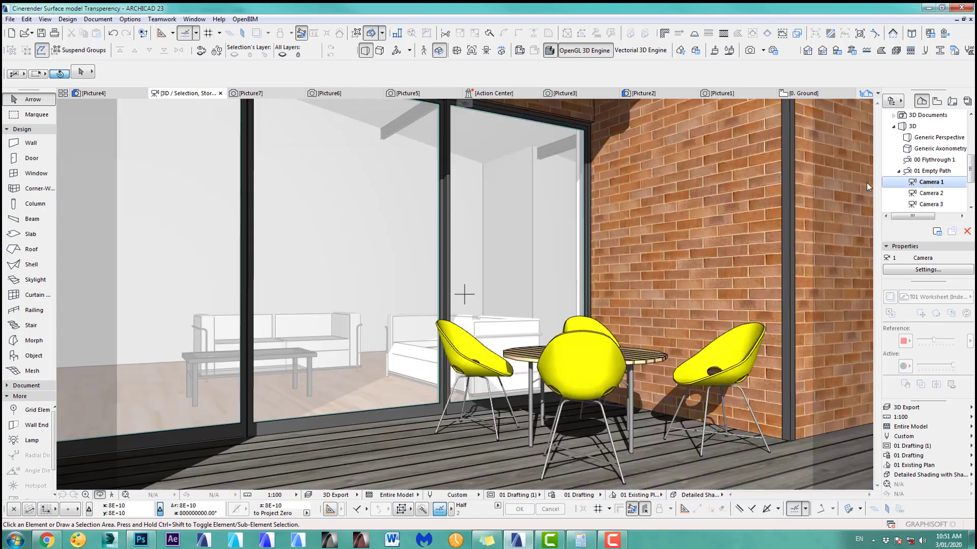
left_click(749, 50)
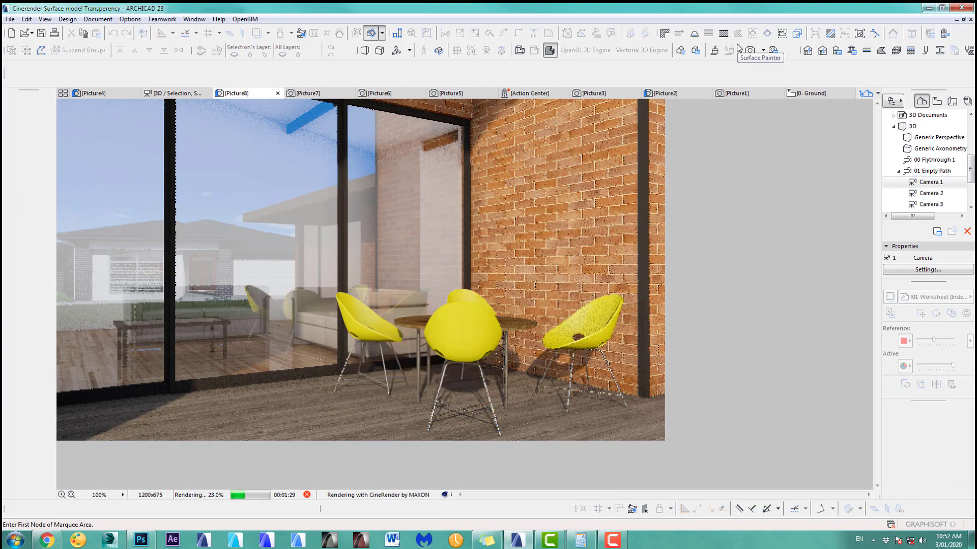
Stop the running render and compare its glass reflections with the previous picture rendered without the background wall.
left_click(307, 495)
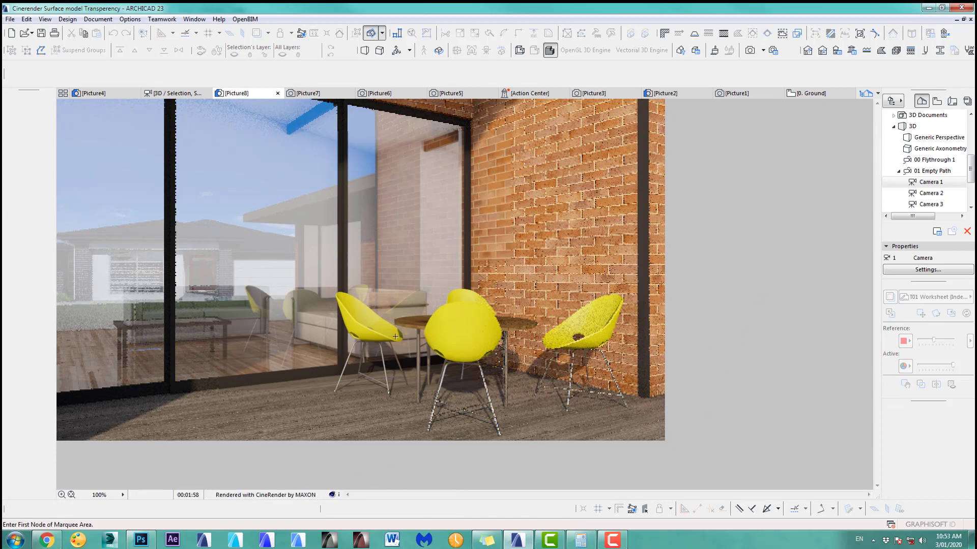
left_click(323, 94)
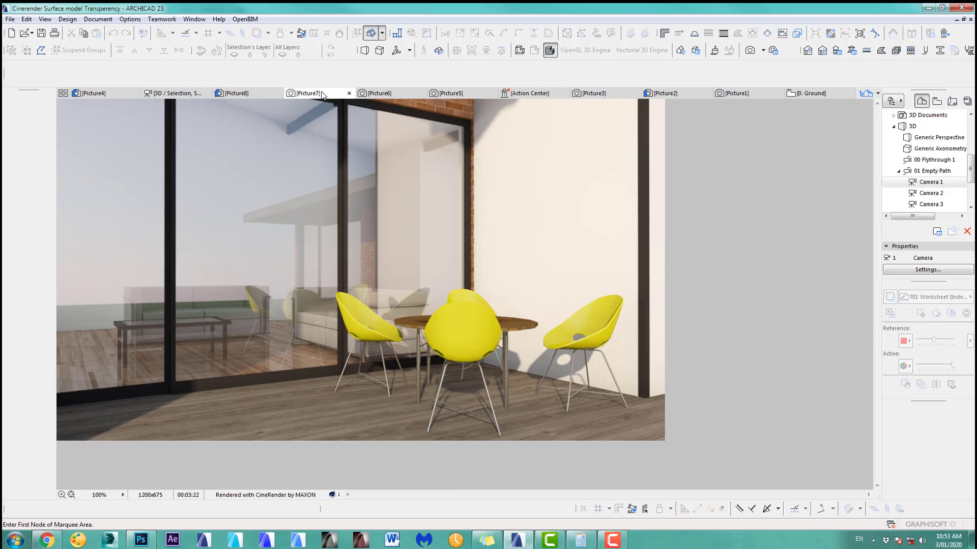
left_click(253, 92)
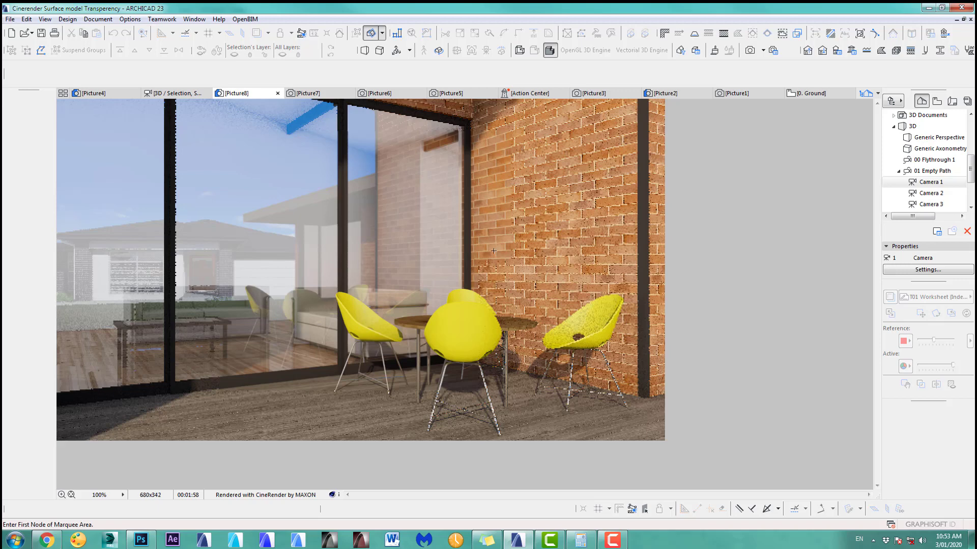
Lighten the Transparency color of the ASM Techbase Transparency surface to RGB 249, 249, 249 and accept the surface settings.
left_click(715, 51)
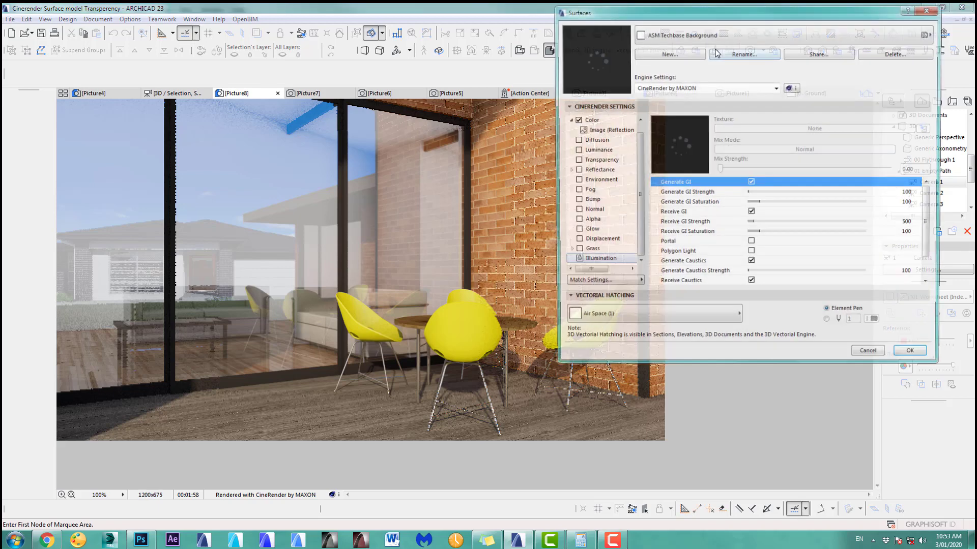
left_click(590, 120)
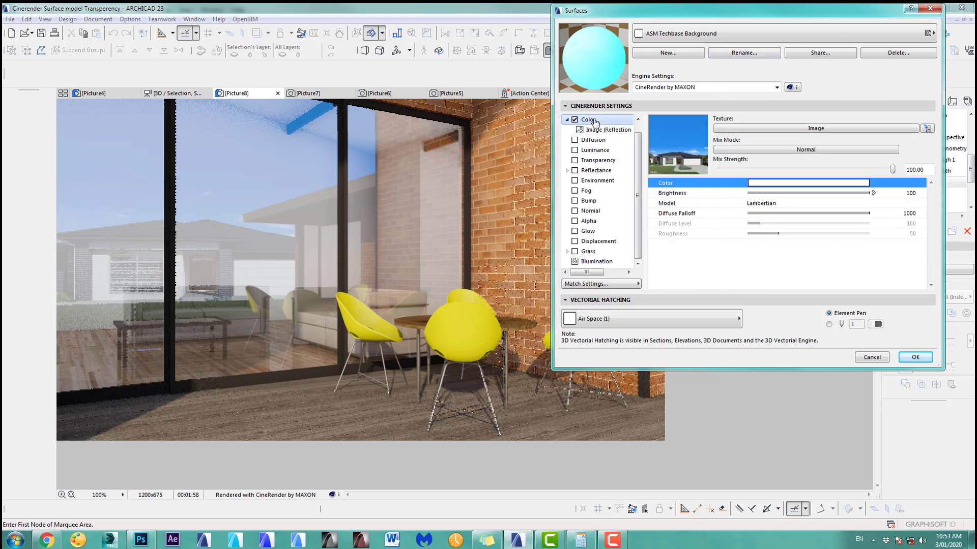
left_click(665, 34)
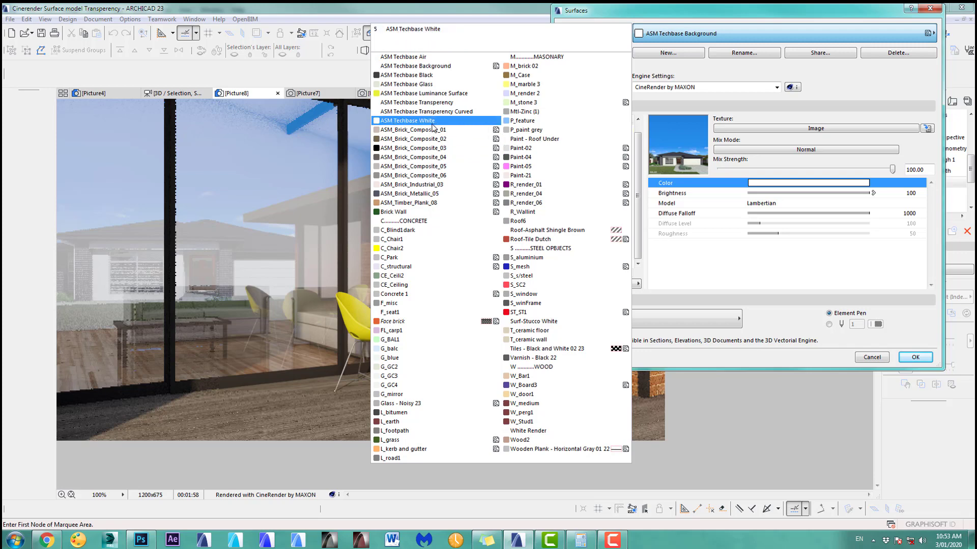
left_click(434, 103)
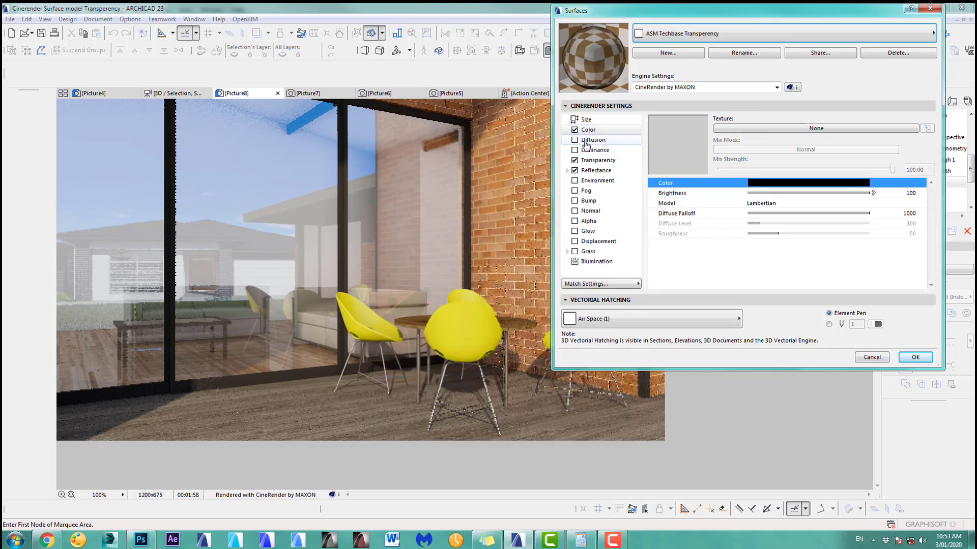
left_click(597, 161)
left_click(760, 183)
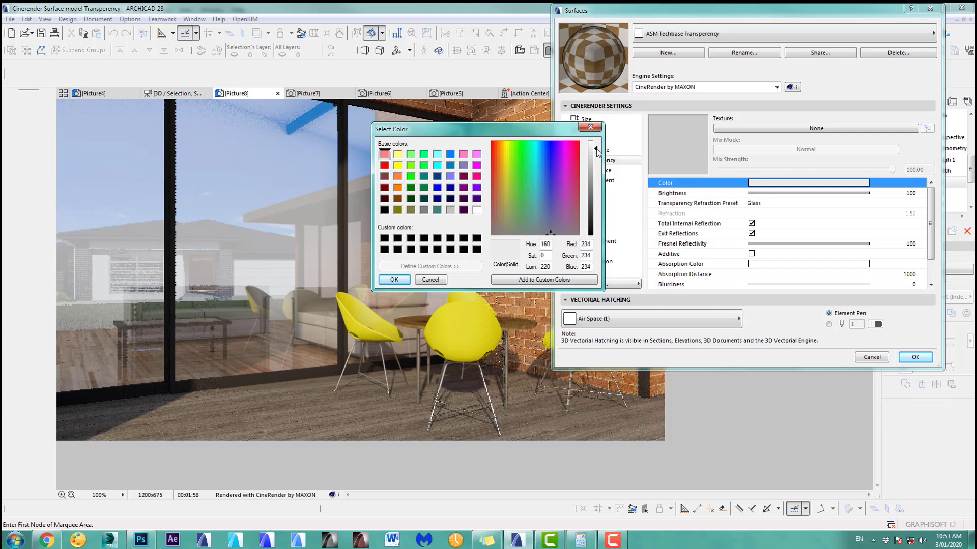
left_click_drag(597, 151, 597, 146)
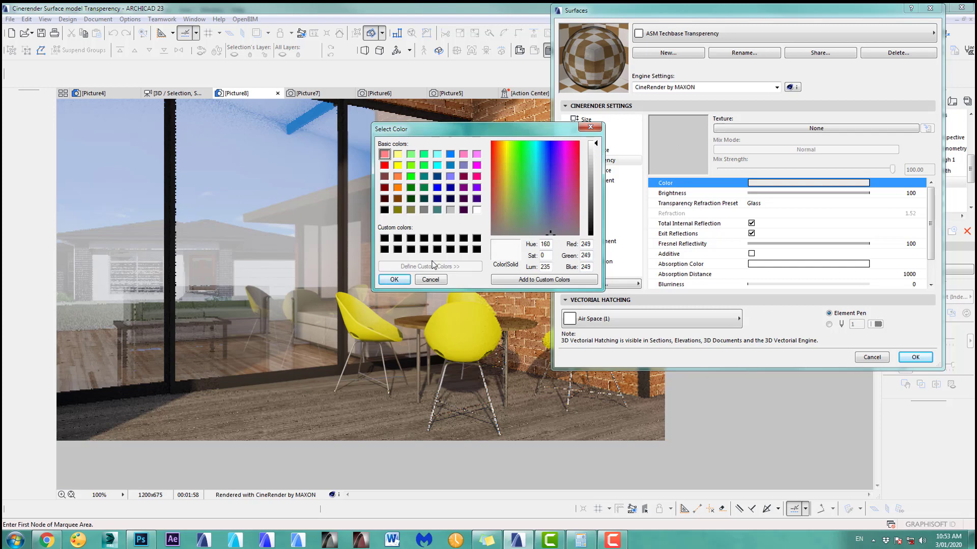
left_click(402, 280)
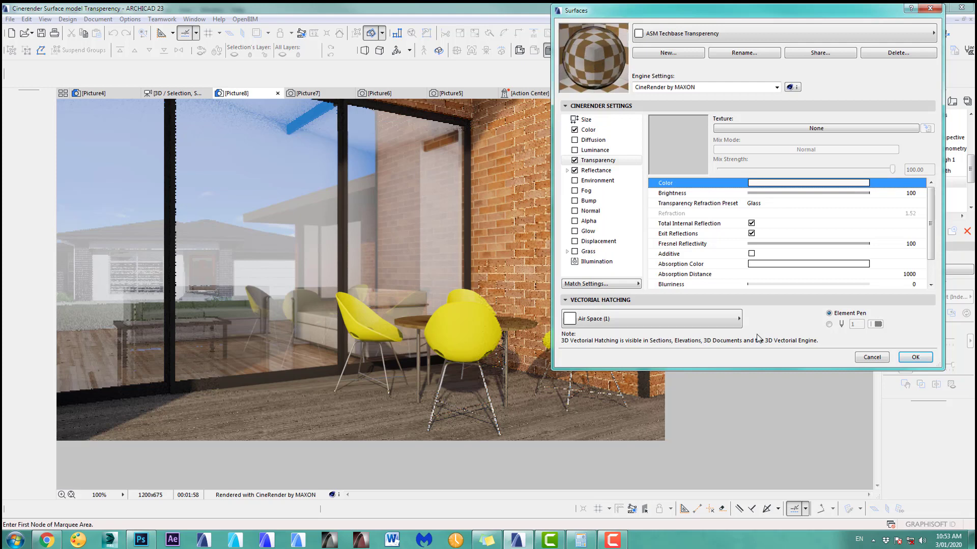
left_click(915, 357)
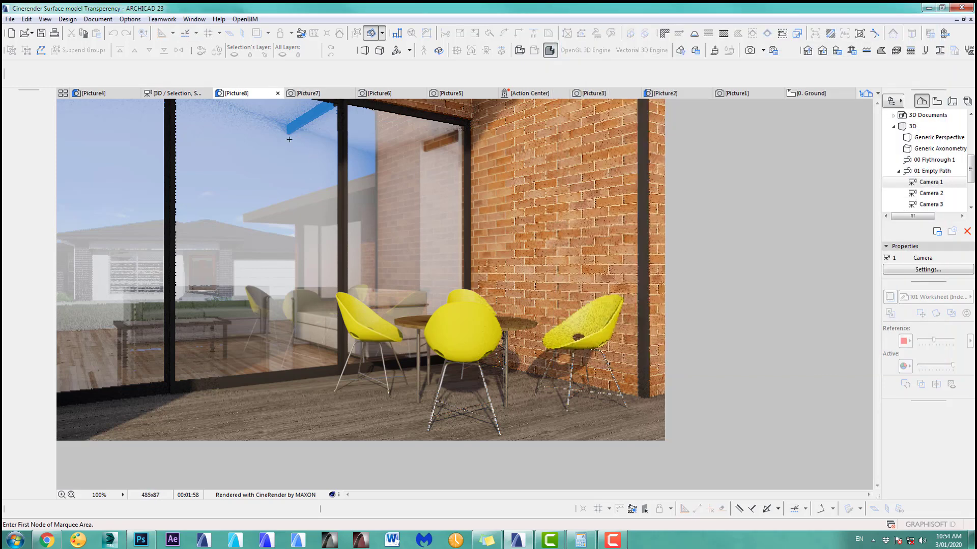
Draw a marquee in the Camera 1 3D view around the part of the middle glass pane next to its right frame.
left_click(182, 94)
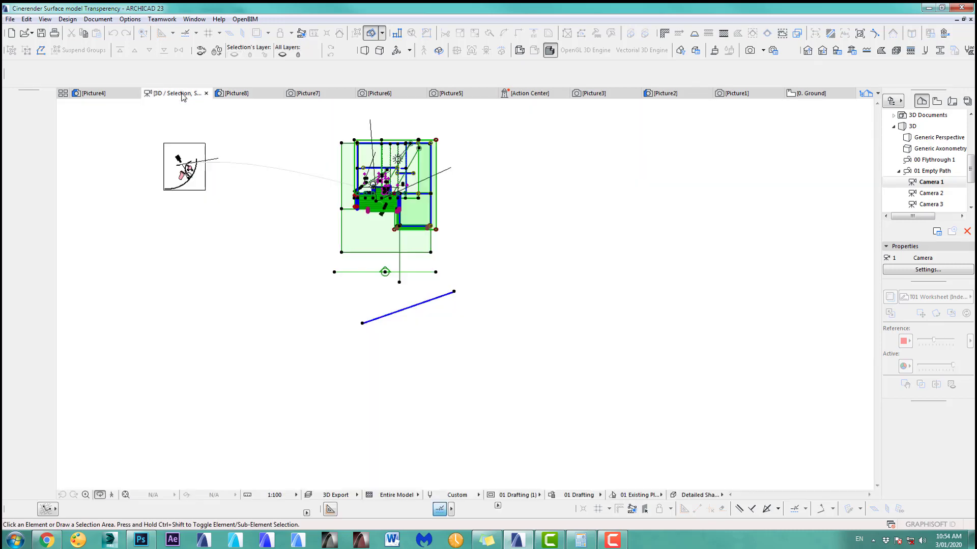
left_click(31, 115)
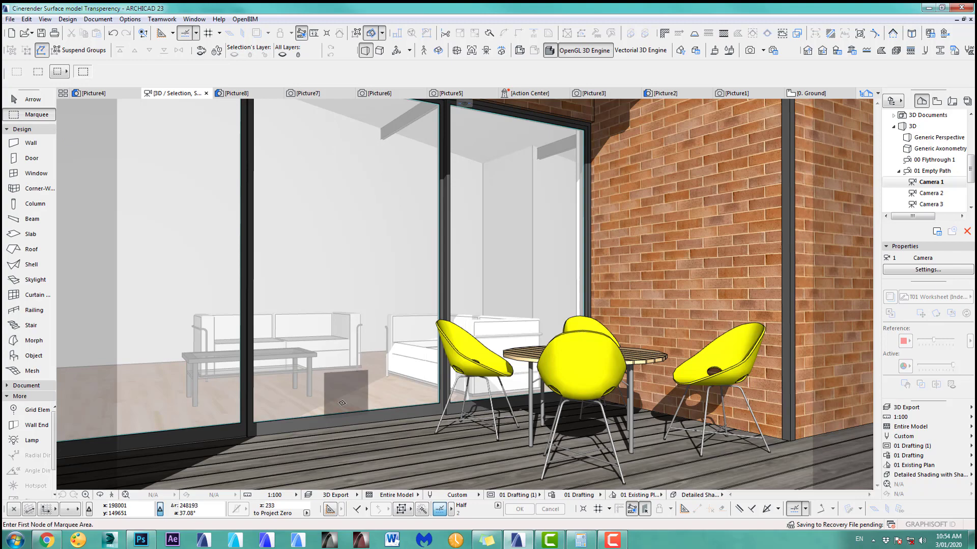
left_click(335, 392)
left_click(417, 184)
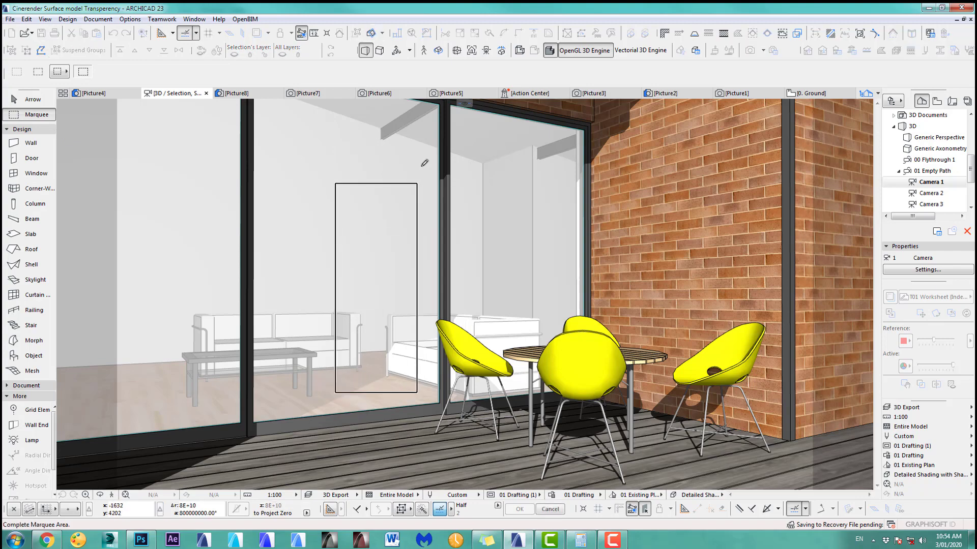
left_click(435, 108)
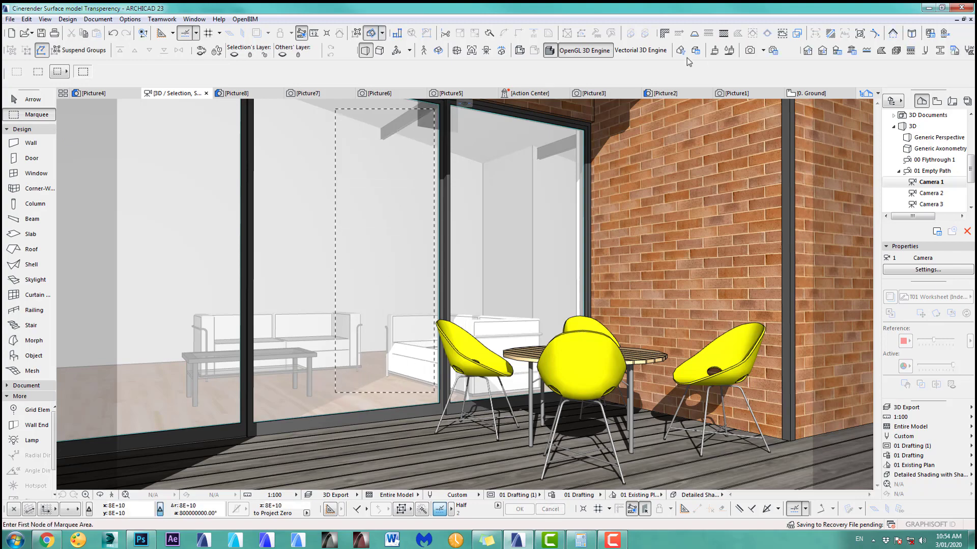
Render only the marquee area and compare its glass with the same region of the previous full picture.
left_click(763, 51)
left_click(769, 68)
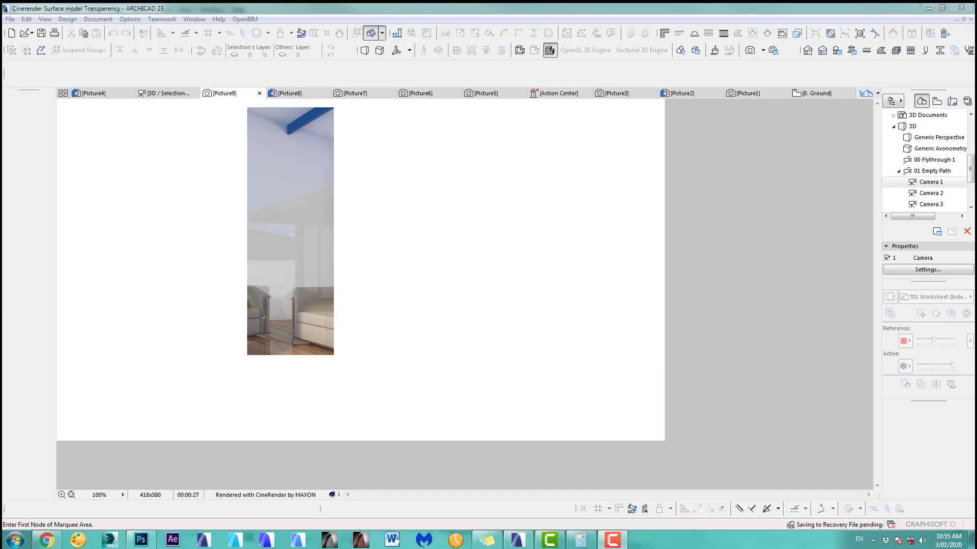
left_click(301, 95)
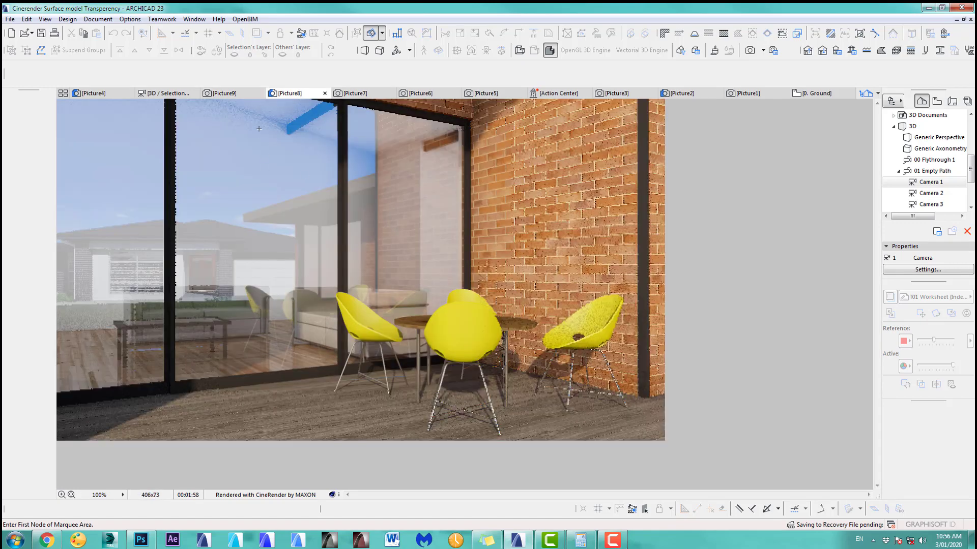
left_click(248, 95)
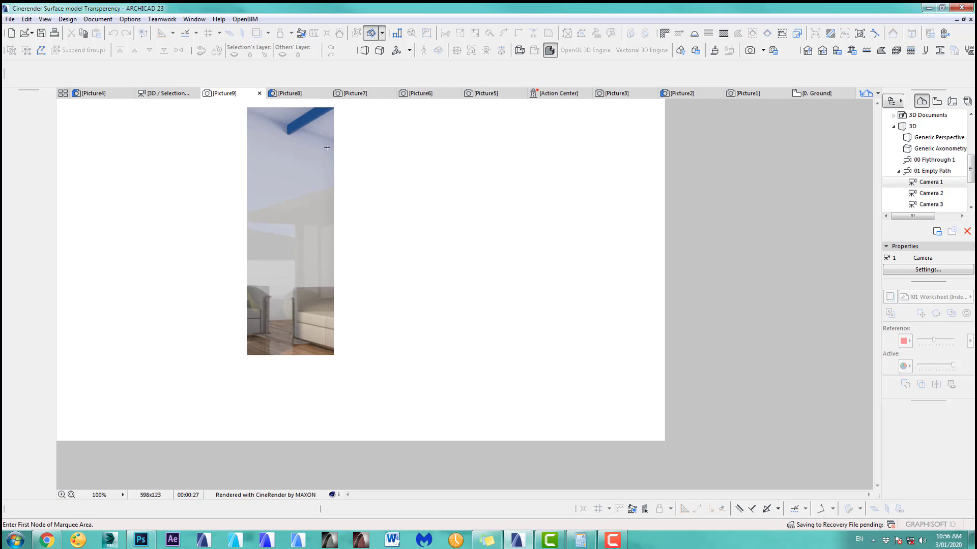
Select the three interior walls behind the sofas on the ground floor plan and override their surfaces with ASM_Brick_Industrial_03.
left_click(169, 93)
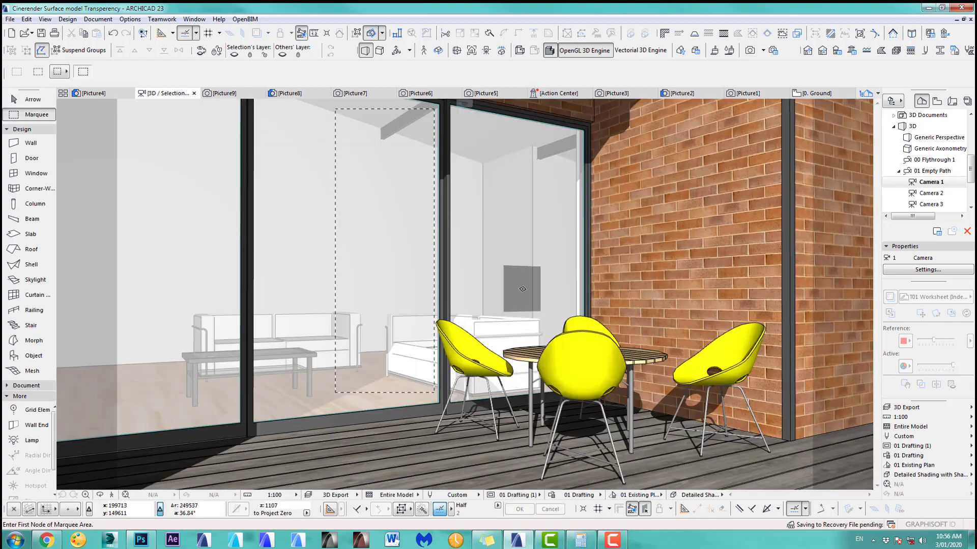
key("F2")
scroll(399, 169, "up", 8)
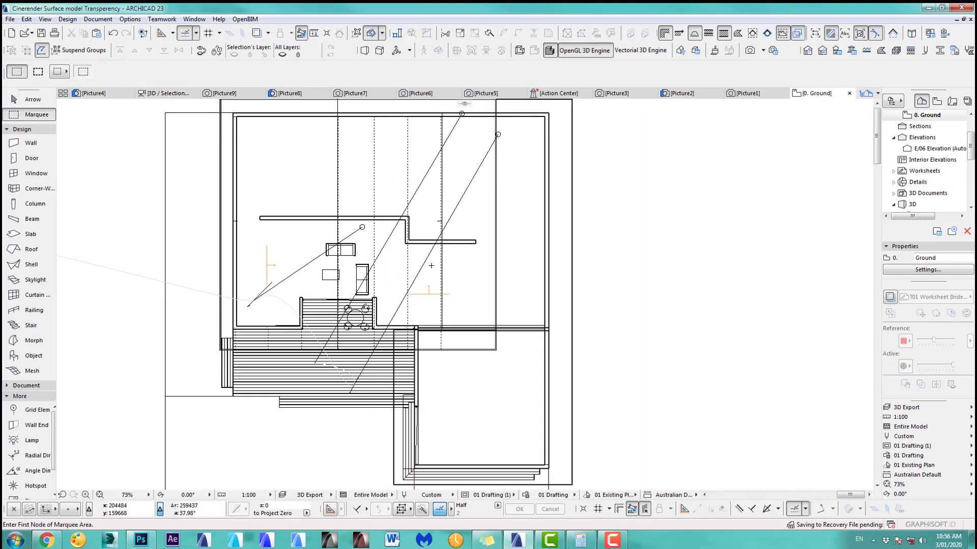
left_click(421, 228)
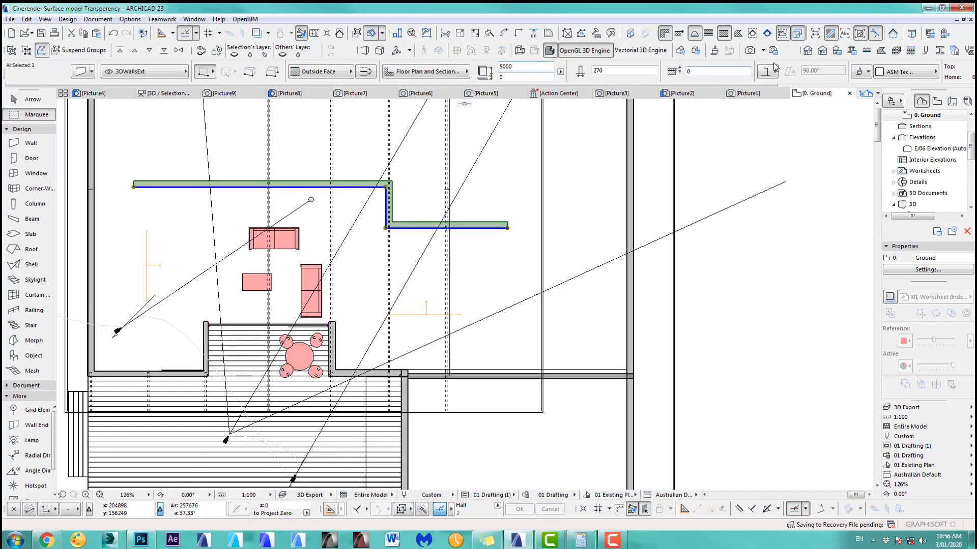
left_click(862, 71)
left_click(822, 100)
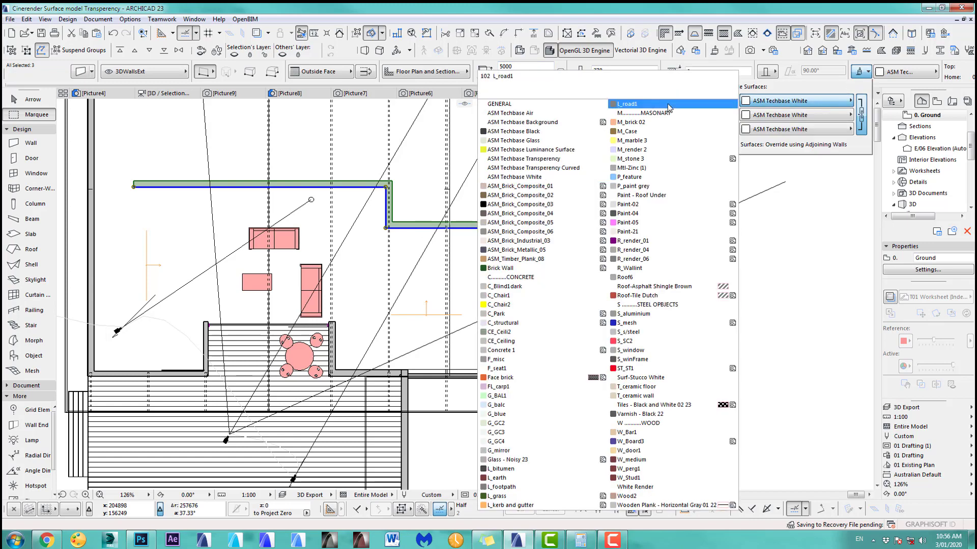
left_click(538, 241)
Deselect the walls, show the entire model in 3D, remove the marquee, and start a full-view render.
key("F5")
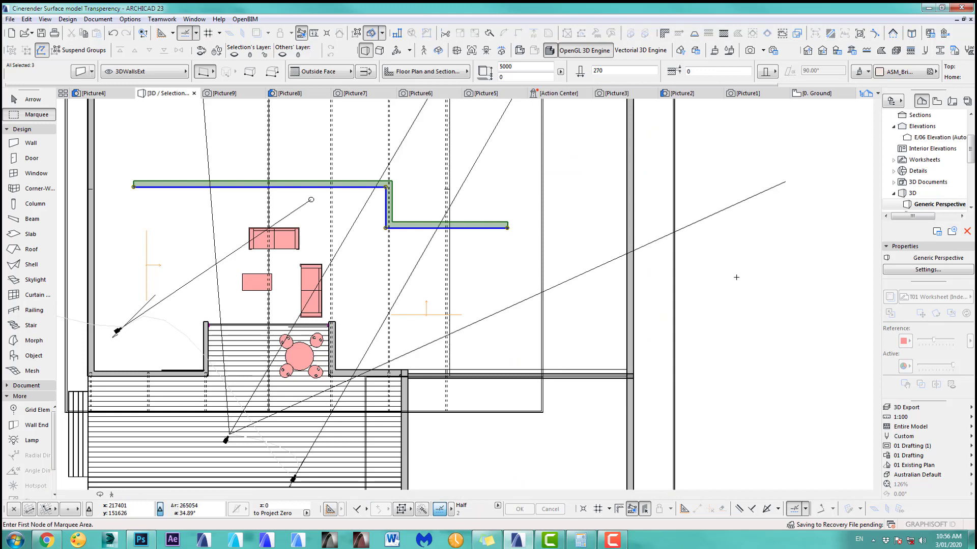
key("F2")
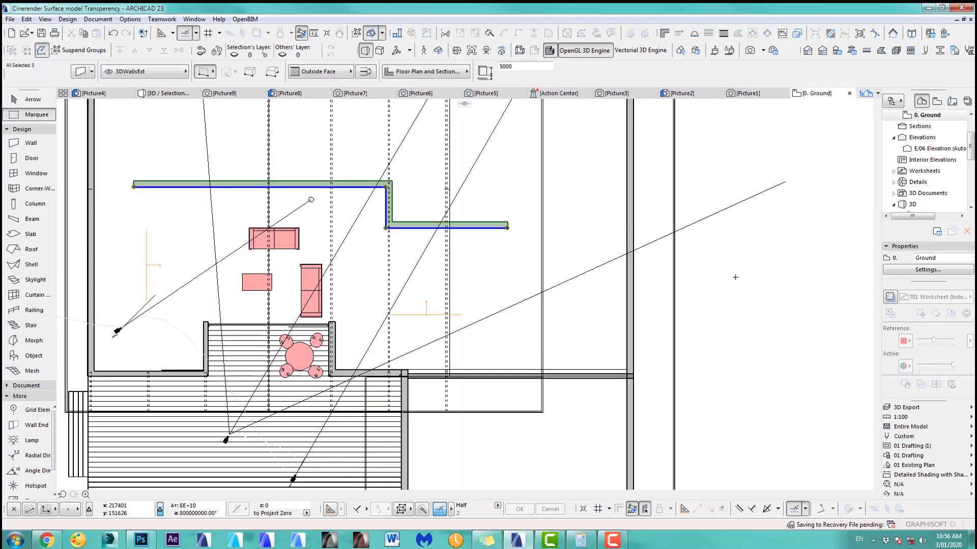
key("Escape")
key("ctrl+F5")
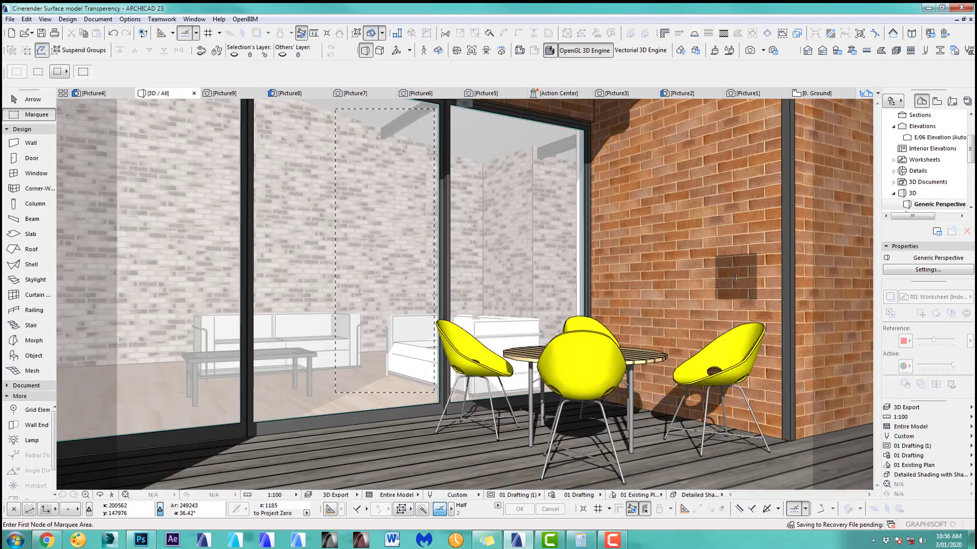
left_click(14, 116)
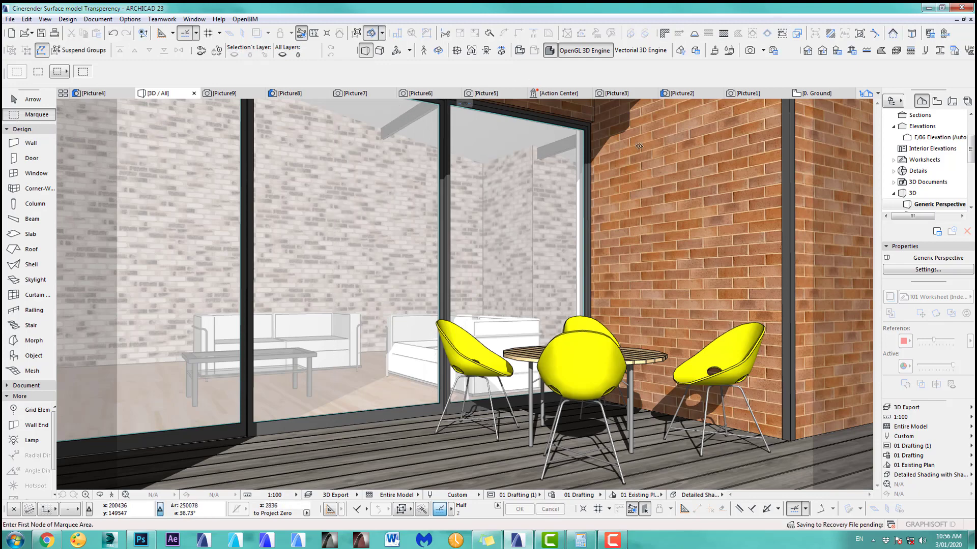
left_click(750, 51)
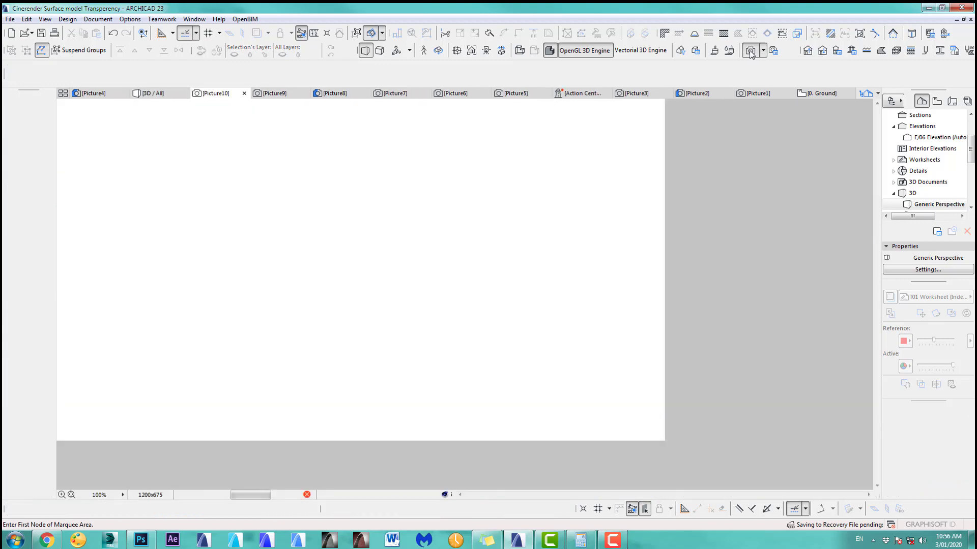